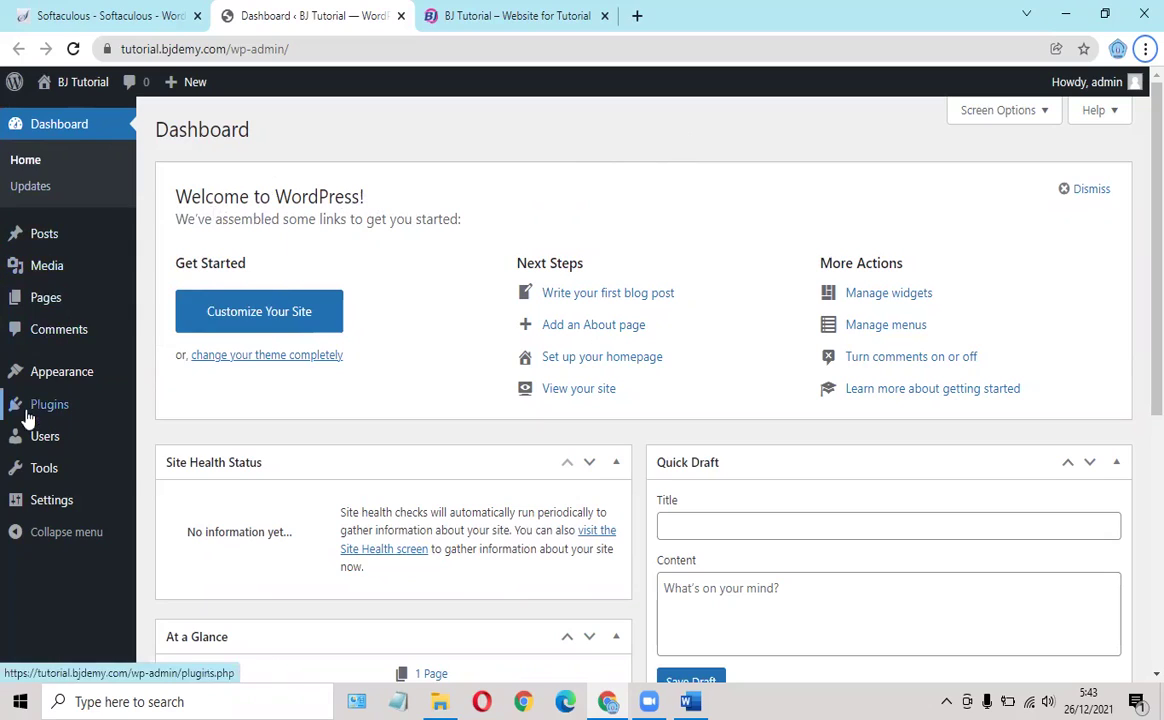
Step: Open the list of all posts in the site's admin area
mouse_move(44, 416)
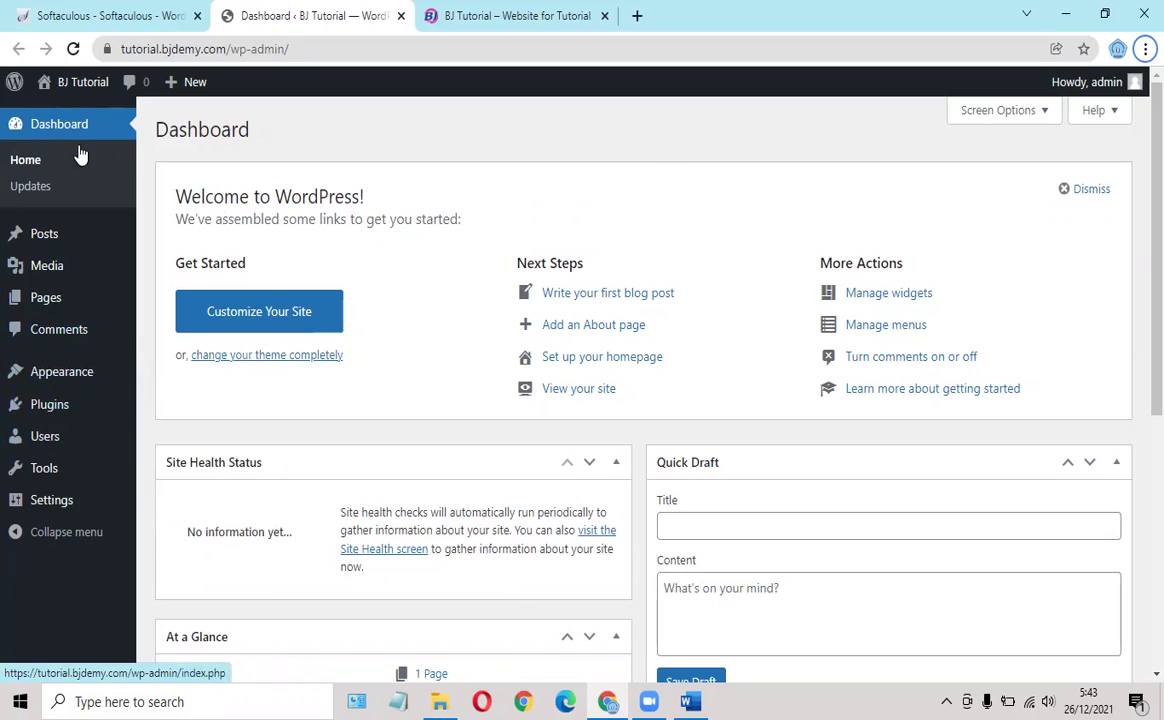
mouse_move(26, 245)
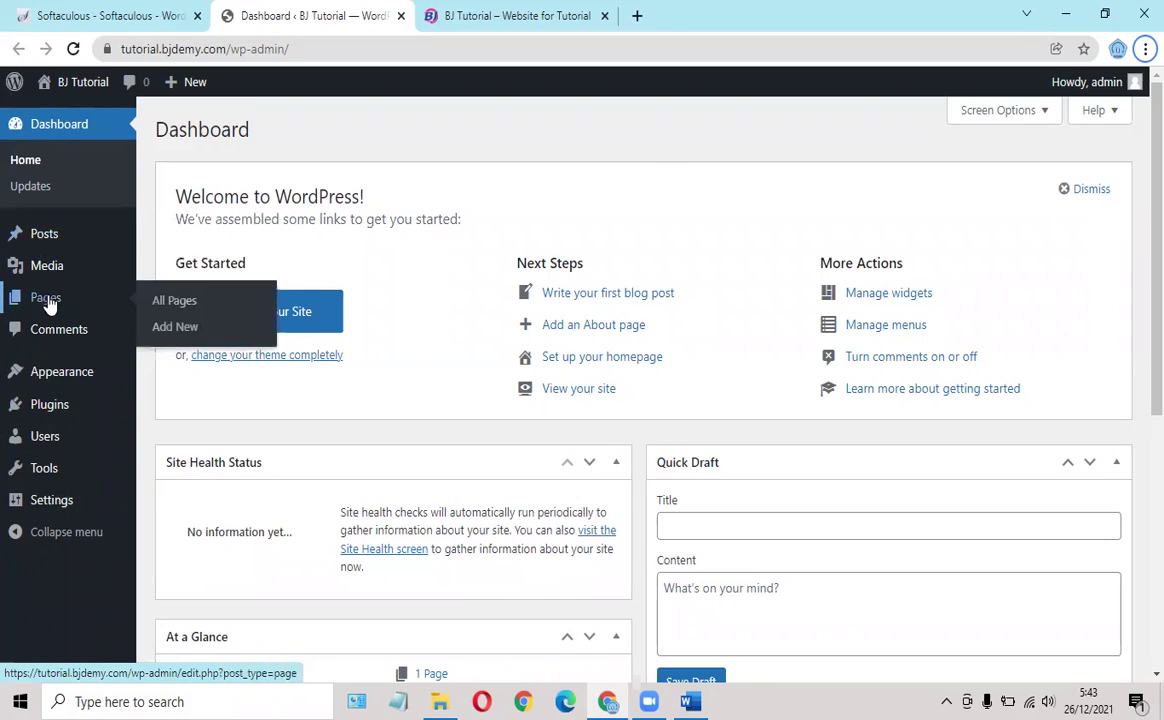
mouse_move(51, 305)
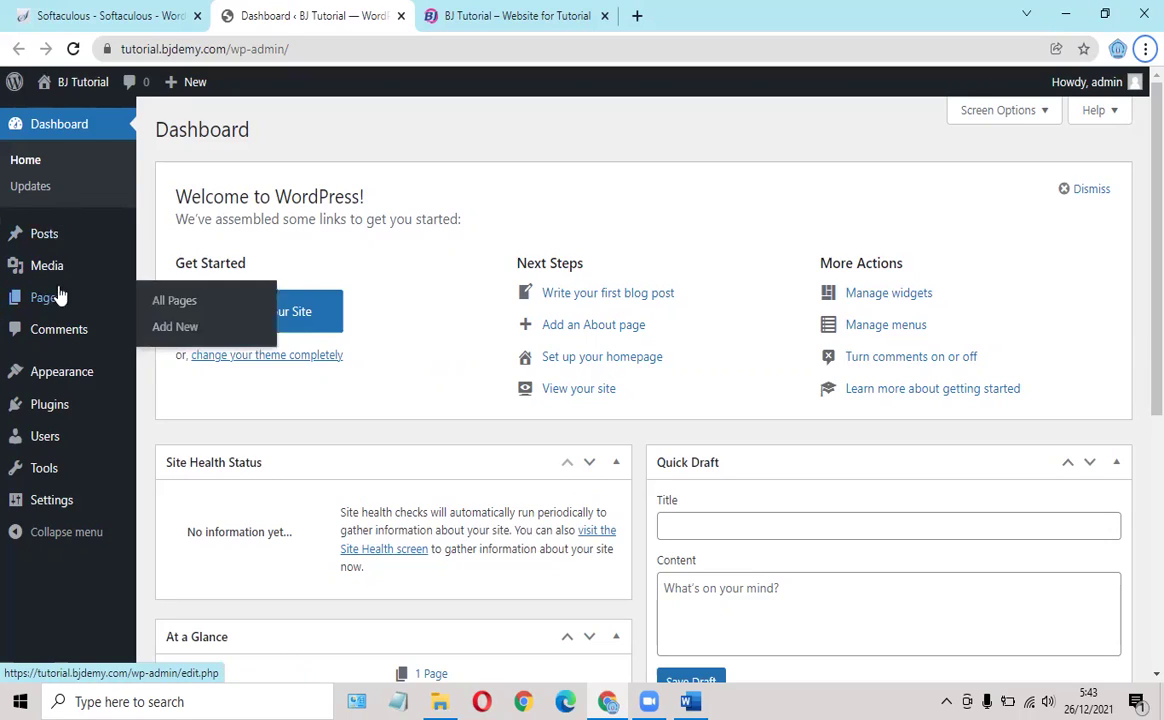
mouse_move(85, 213)
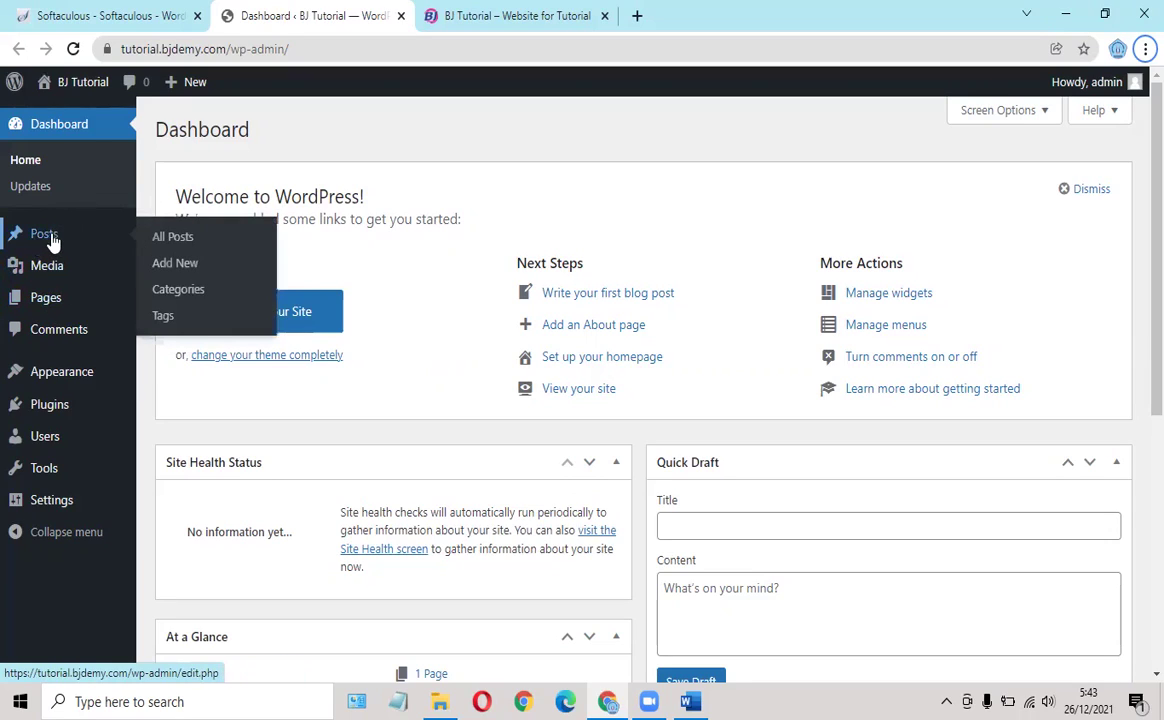
left_click(53, 242)
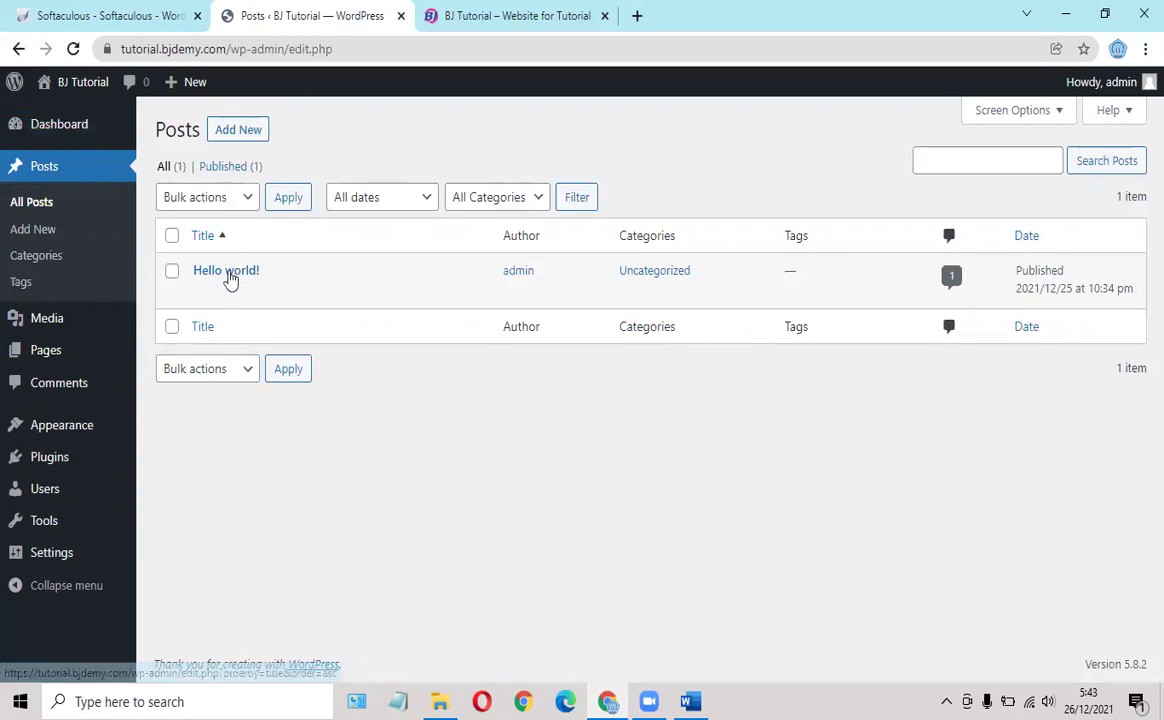
Step: View the "Hello world!" post in a new browser tab, close the posts list, and read down to the post's comment
mouse_move(222, 272)
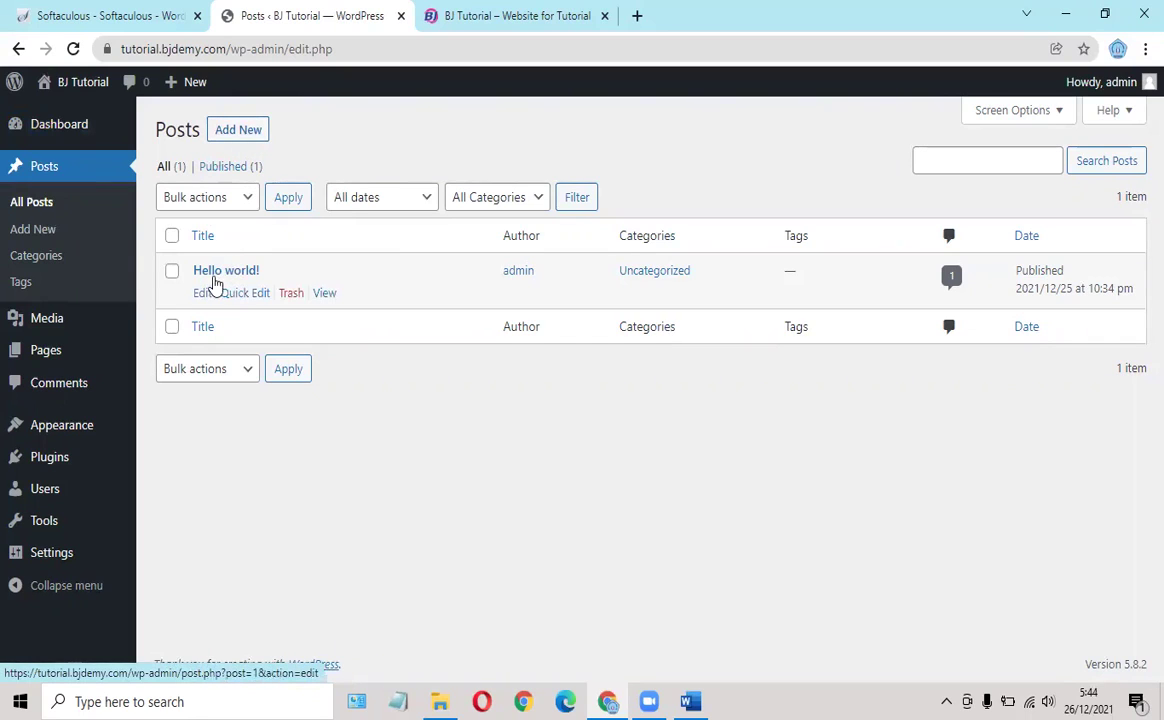
right_click(328, 295)
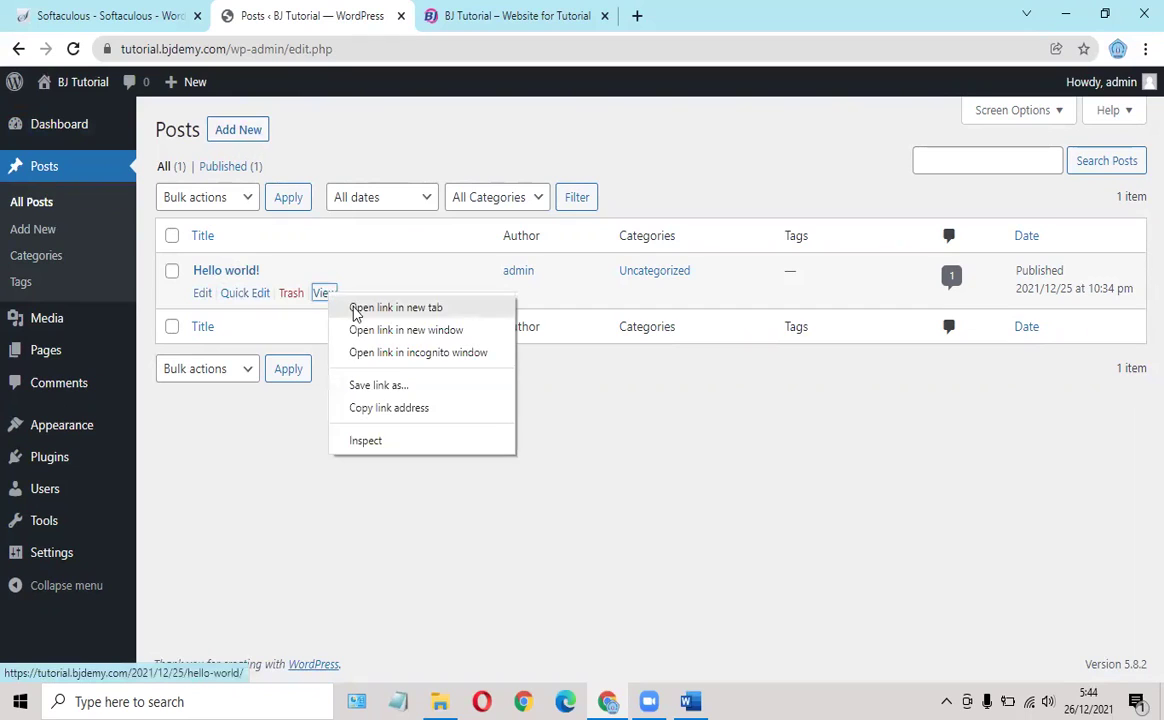
left_click(354, 309)
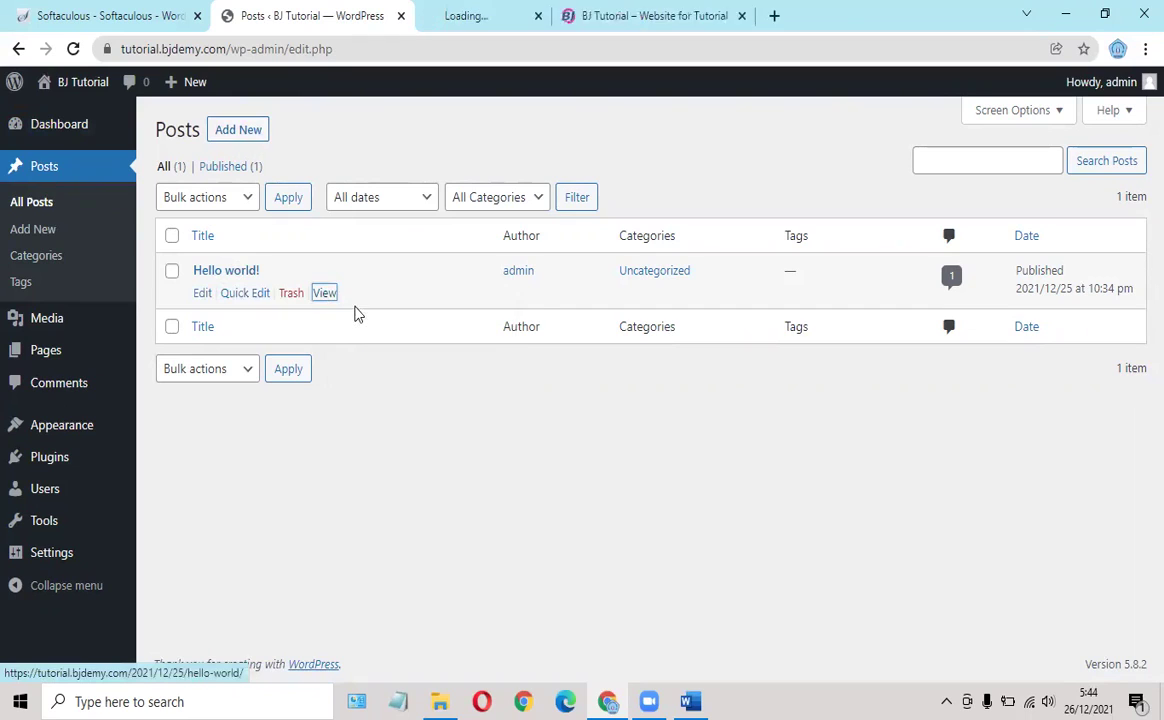
left_click(400, 17)
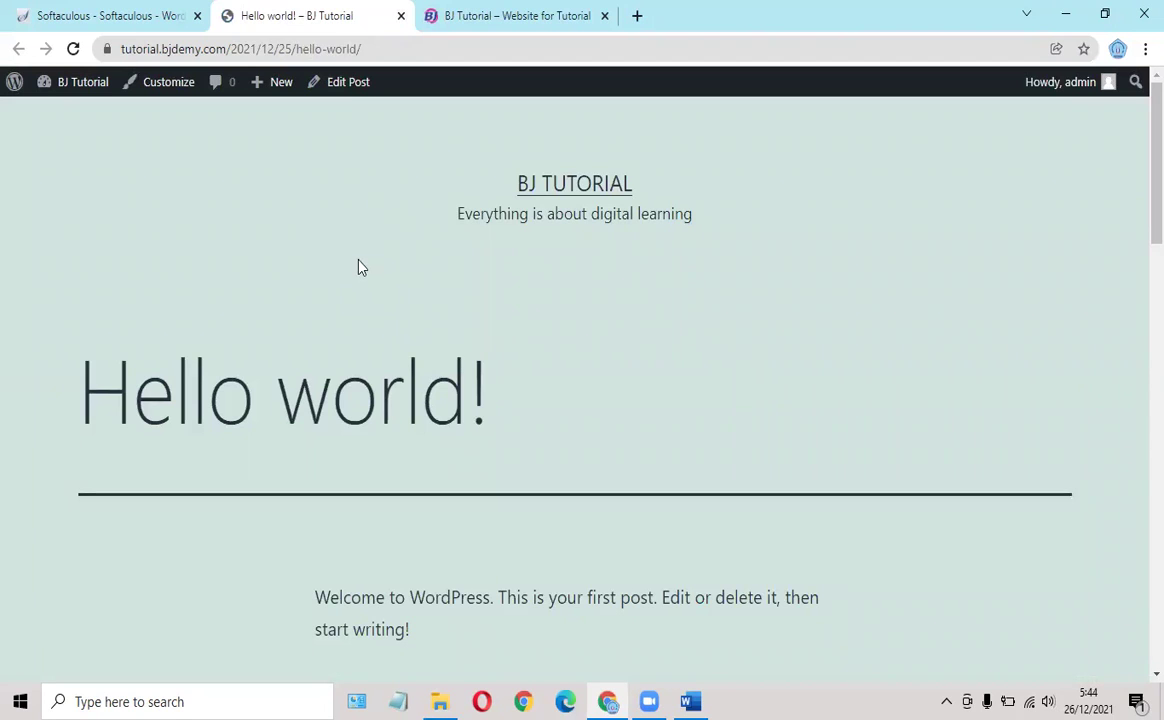
scroll(370, 264, "down", 2)
scroll(378, 245, "up", 2)
scroll(380, 230, "down", 1)
scroll(379, 230, "down", 5)
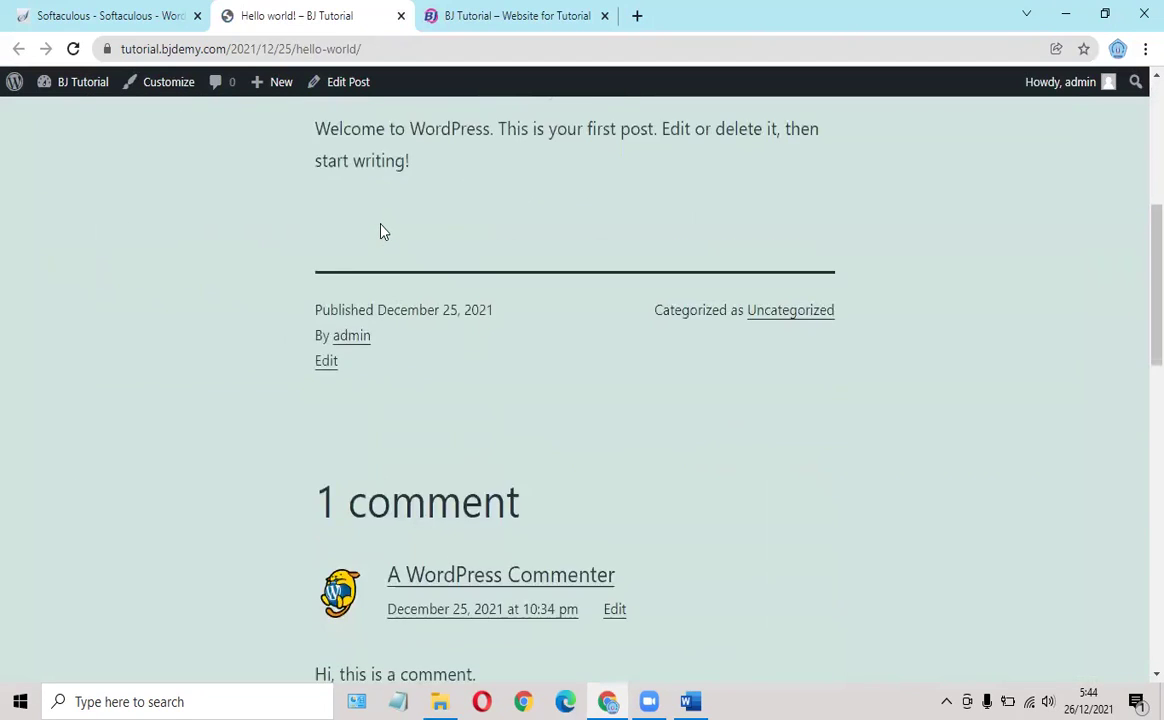
scroll(379, 229, "up", 5)
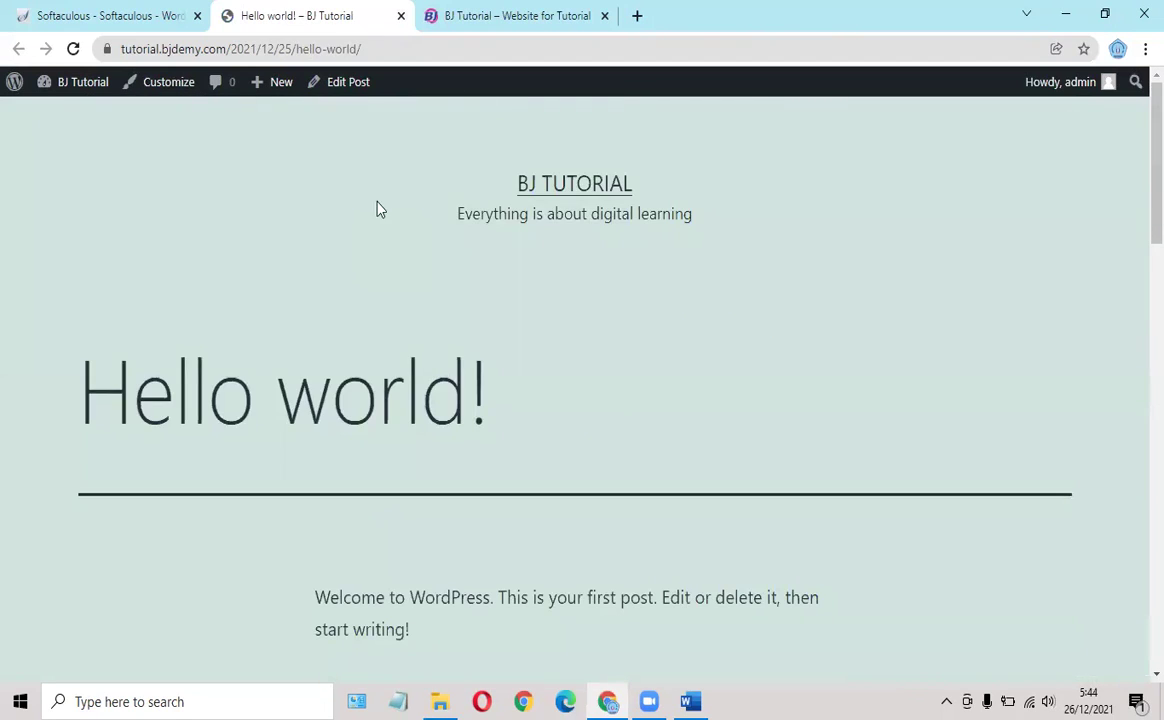
Step: Close the Softaculous installation tab and return from the post to the site's admin dashboard
left_click(136, 17)
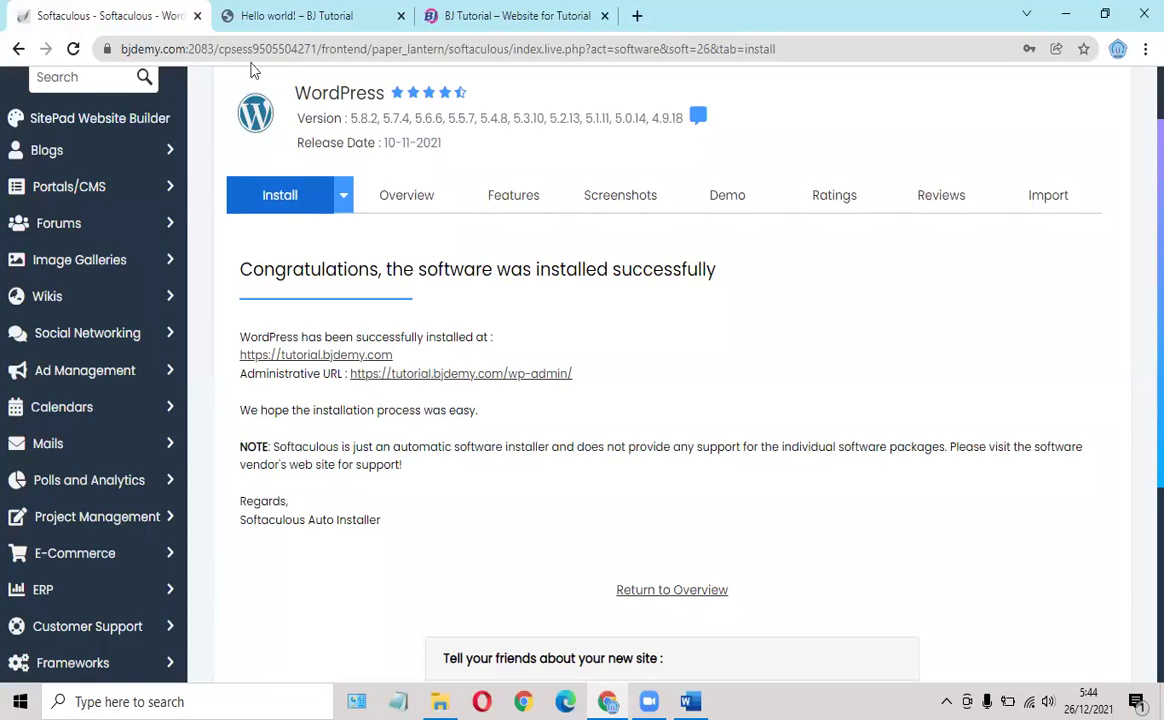
left_click(196, 16)
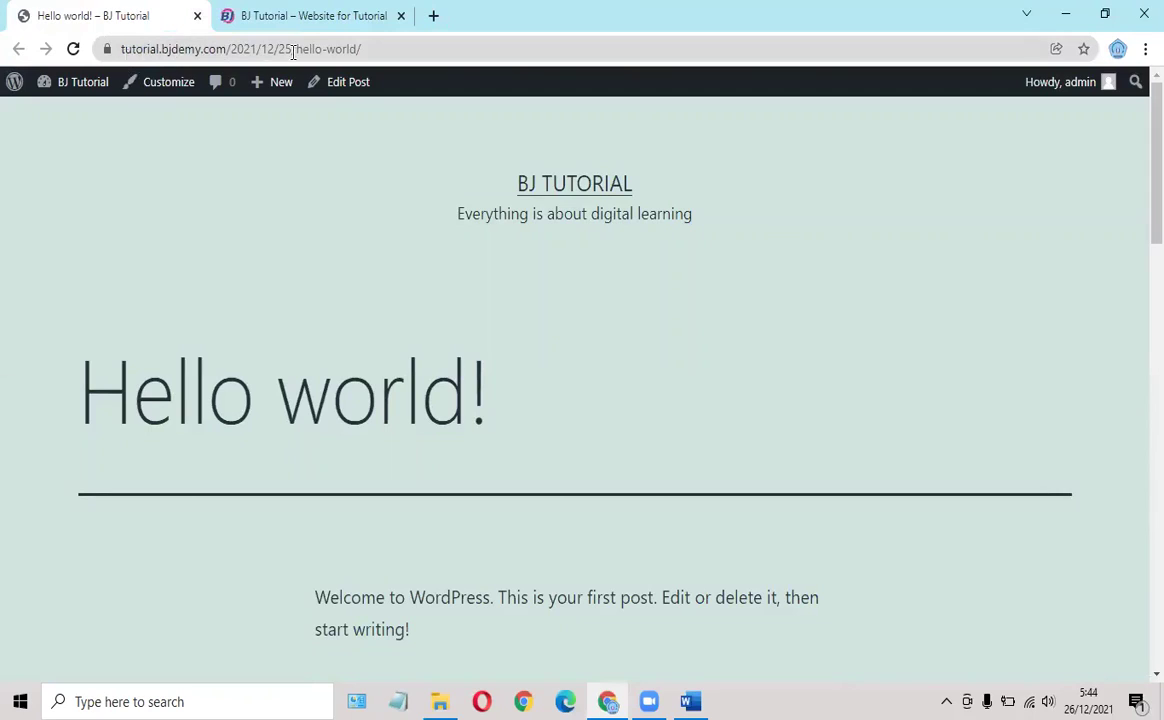
mouse_move(94, 92)
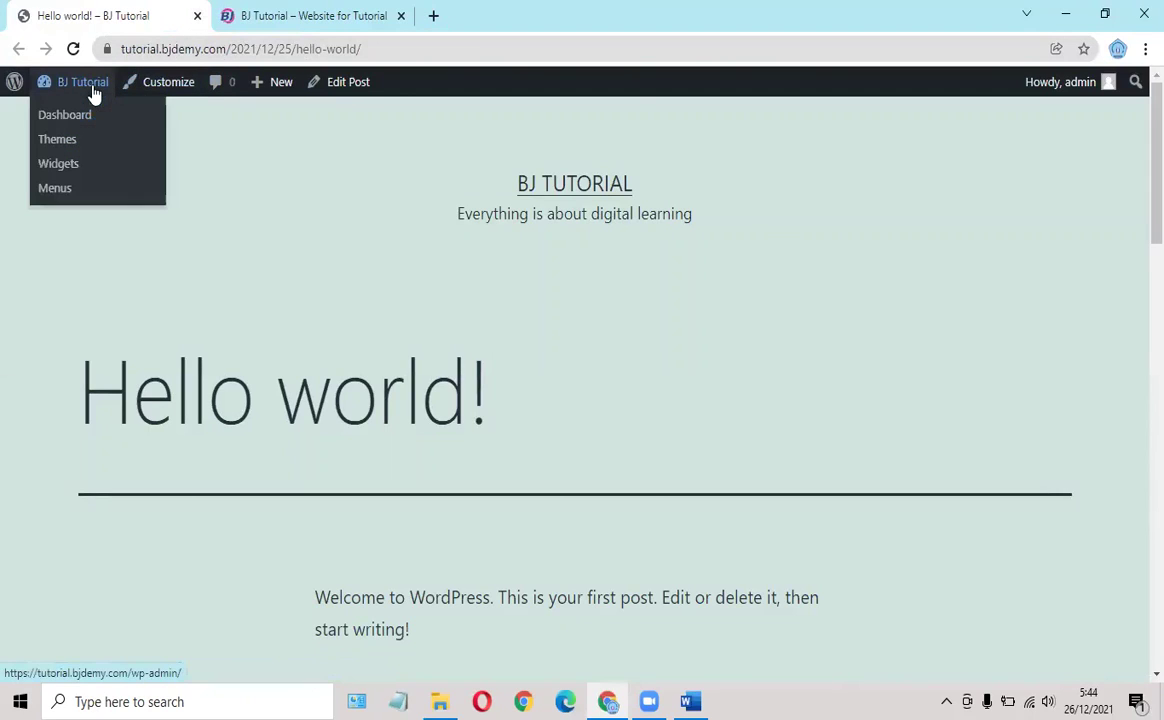
left_click(80, 121)
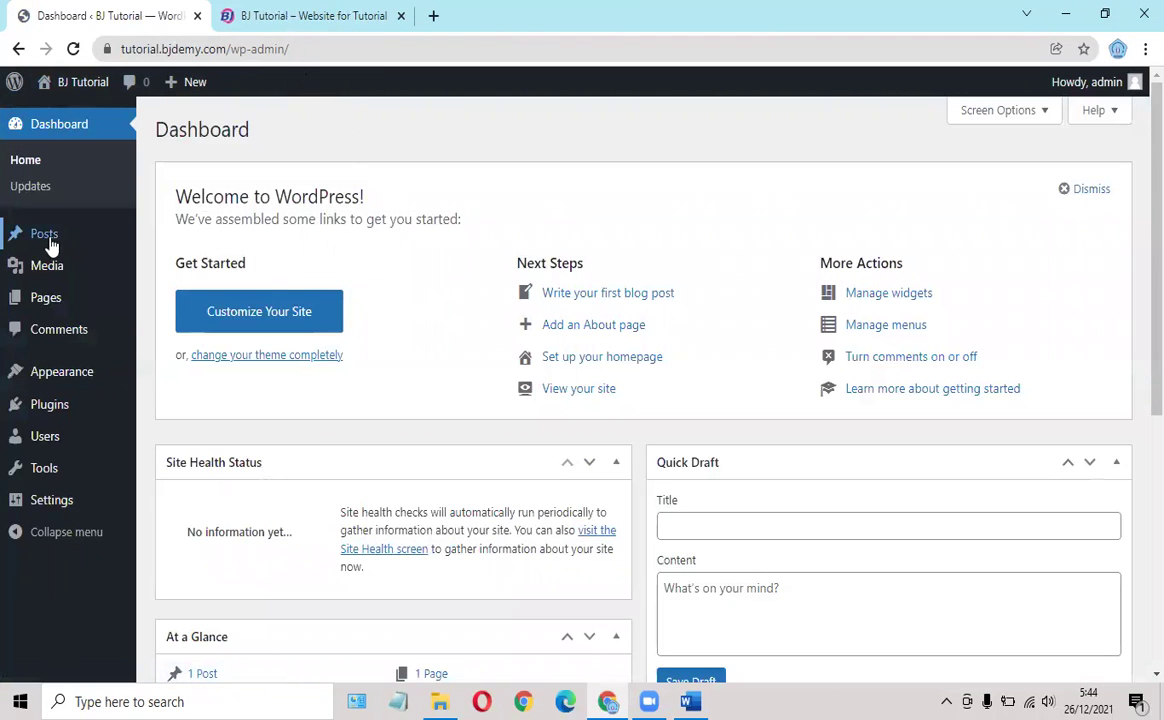
Step: Open the Media Library and show its upload area for adding new files
mouse_move(53, 276)
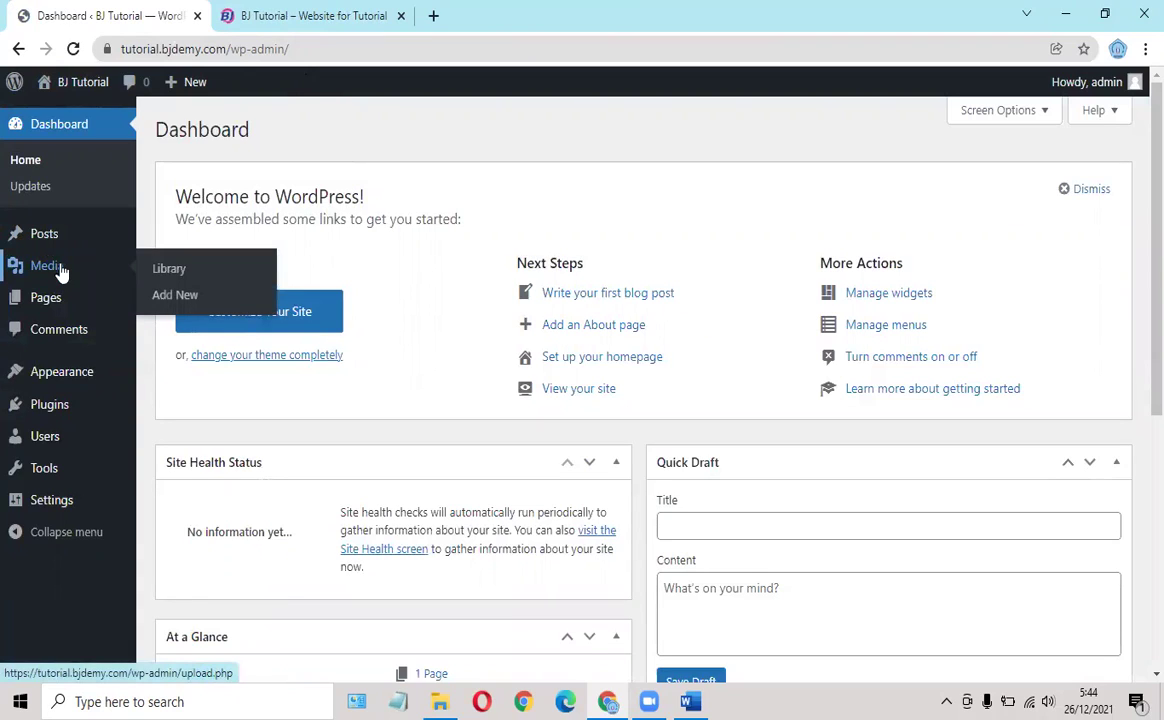
left_click(183, 274)
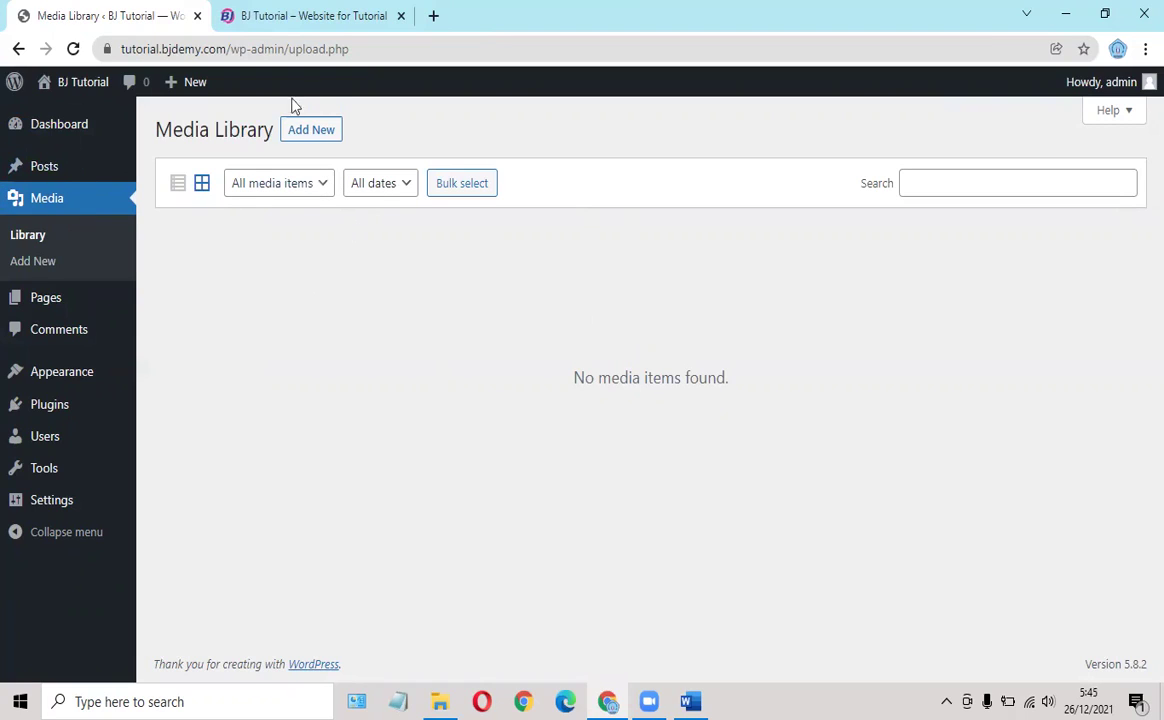
left_click(314, 133)
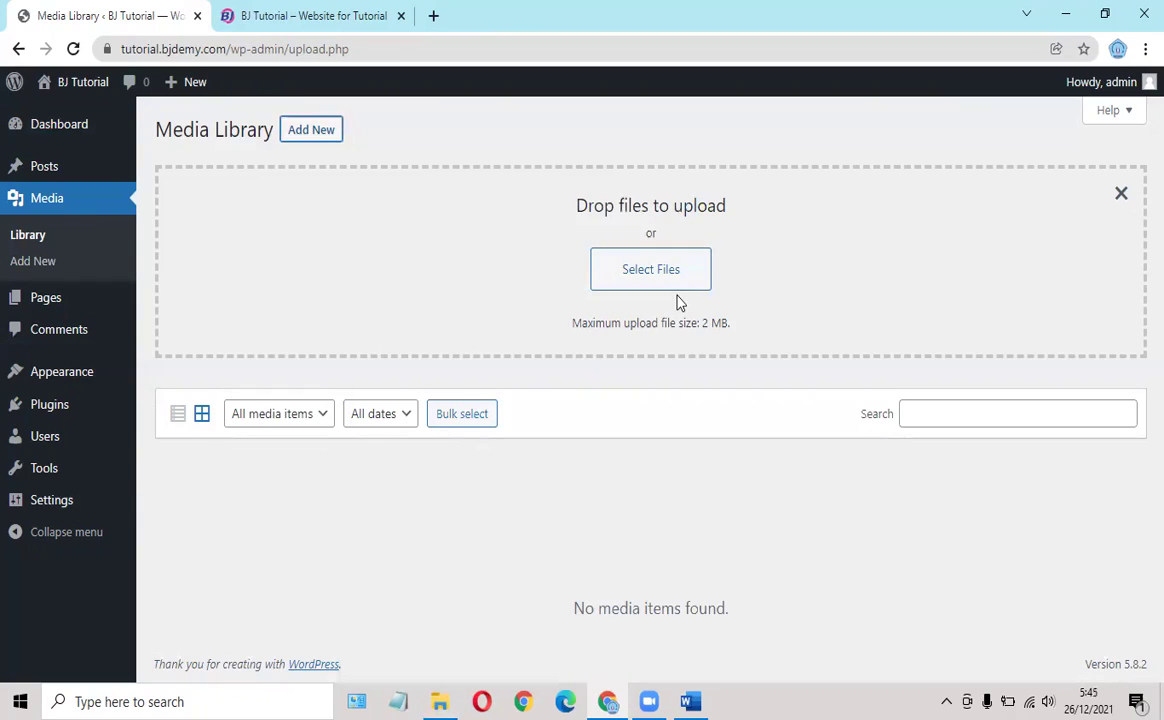
Step: Open the list of all pages, view Sample Page in a new browser tab, and look through its content
left_click(44, 299)
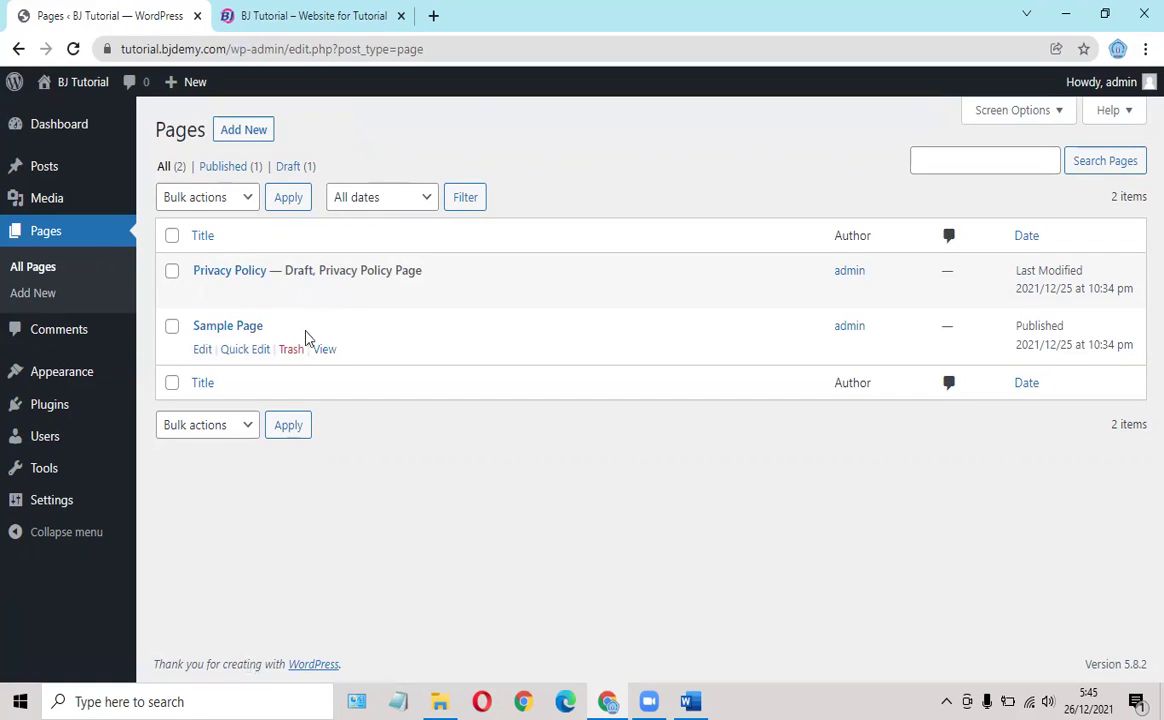
right_click(333, 355)
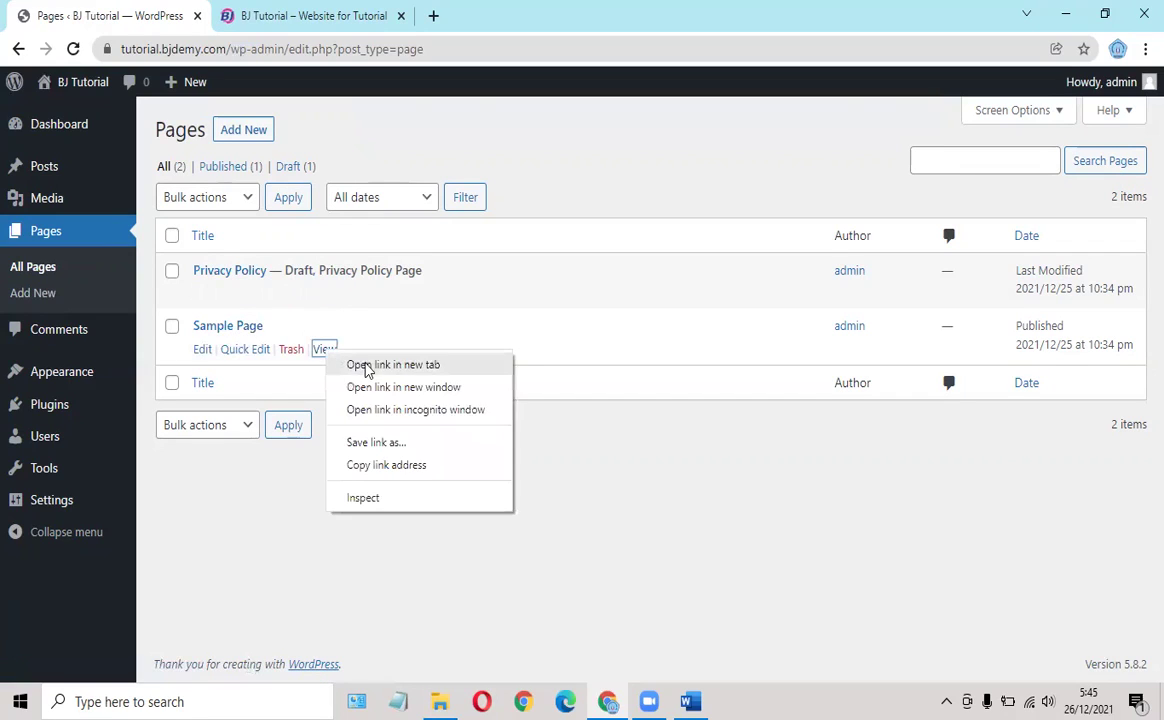
left_click(358, 365)
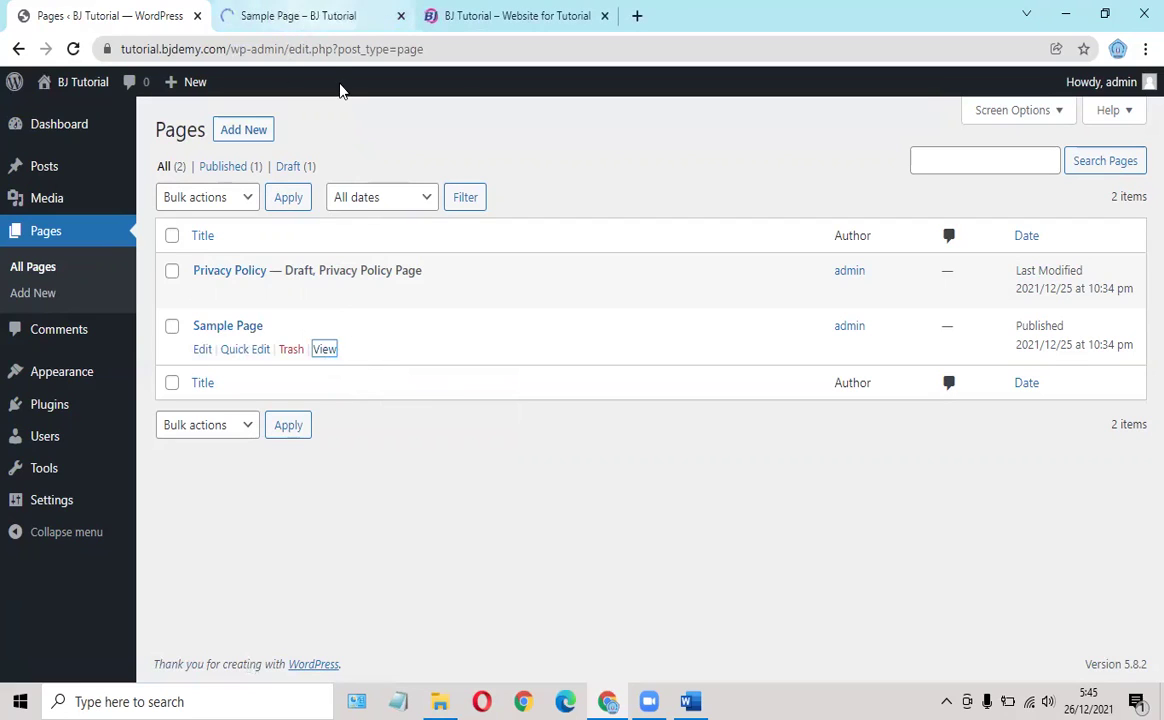
left_click(337, 22)
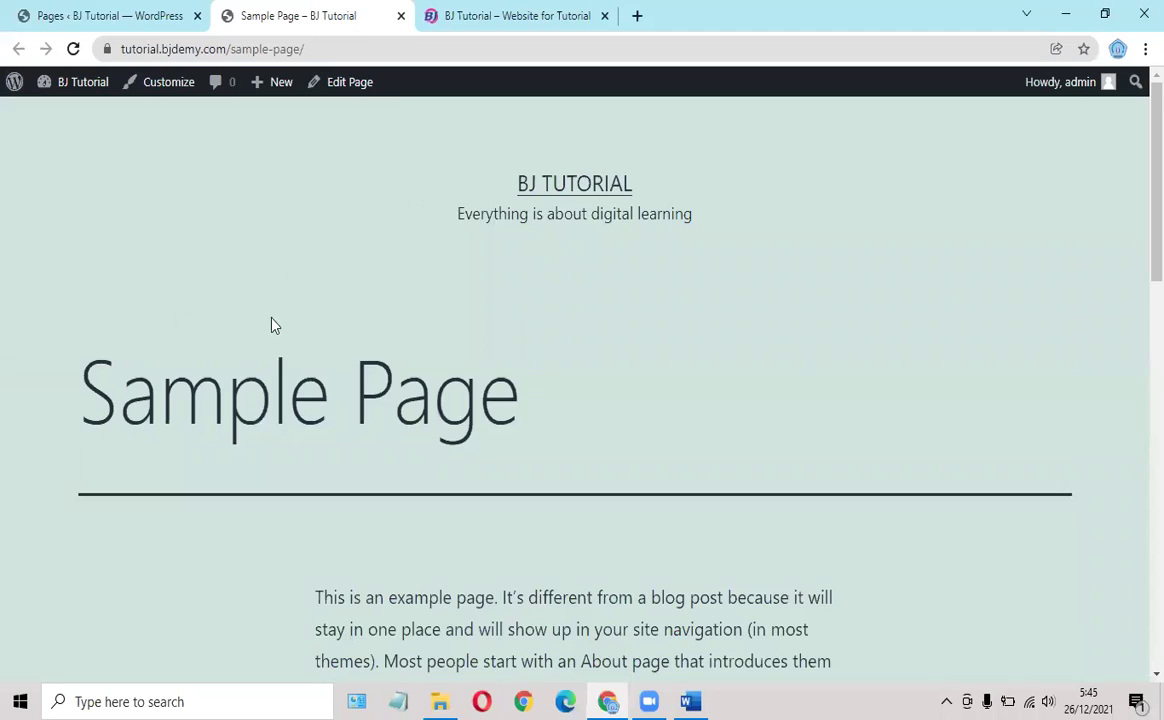
scroll(273, 325, "down", 2)
scroll(307, 273, "up", 2)
scroll(383, 285, "down", 8)
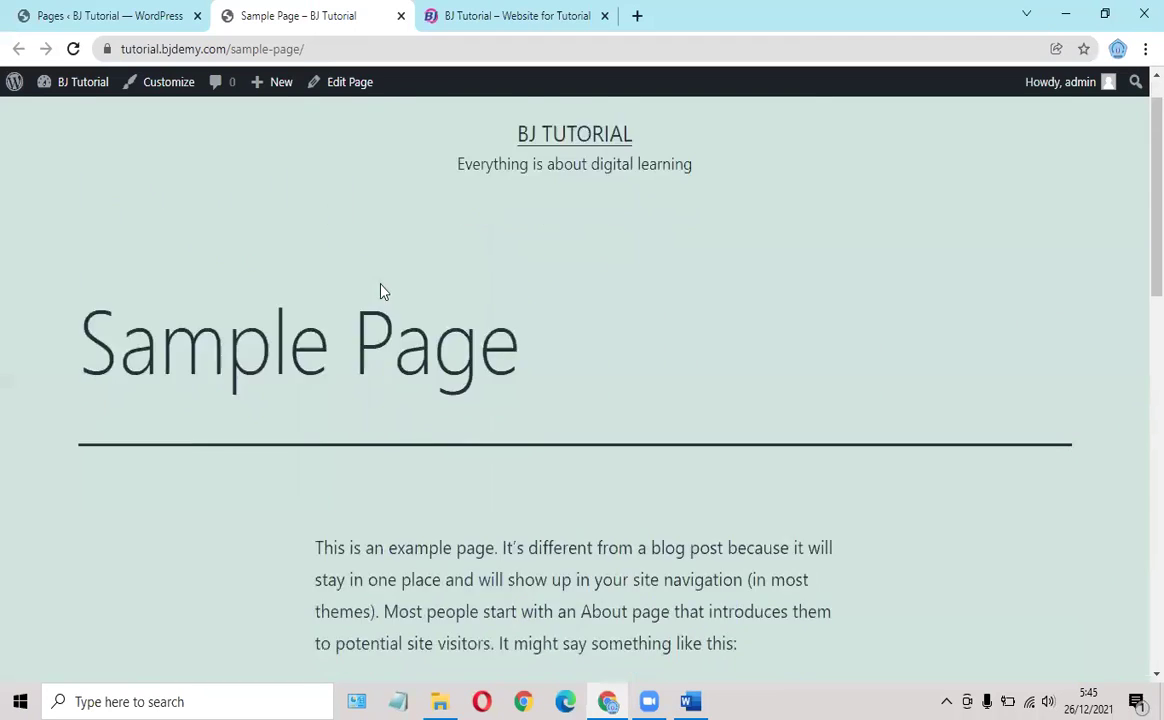
scroll(390, 282, "up", 5)
scroll(390, 282, "up", 4)
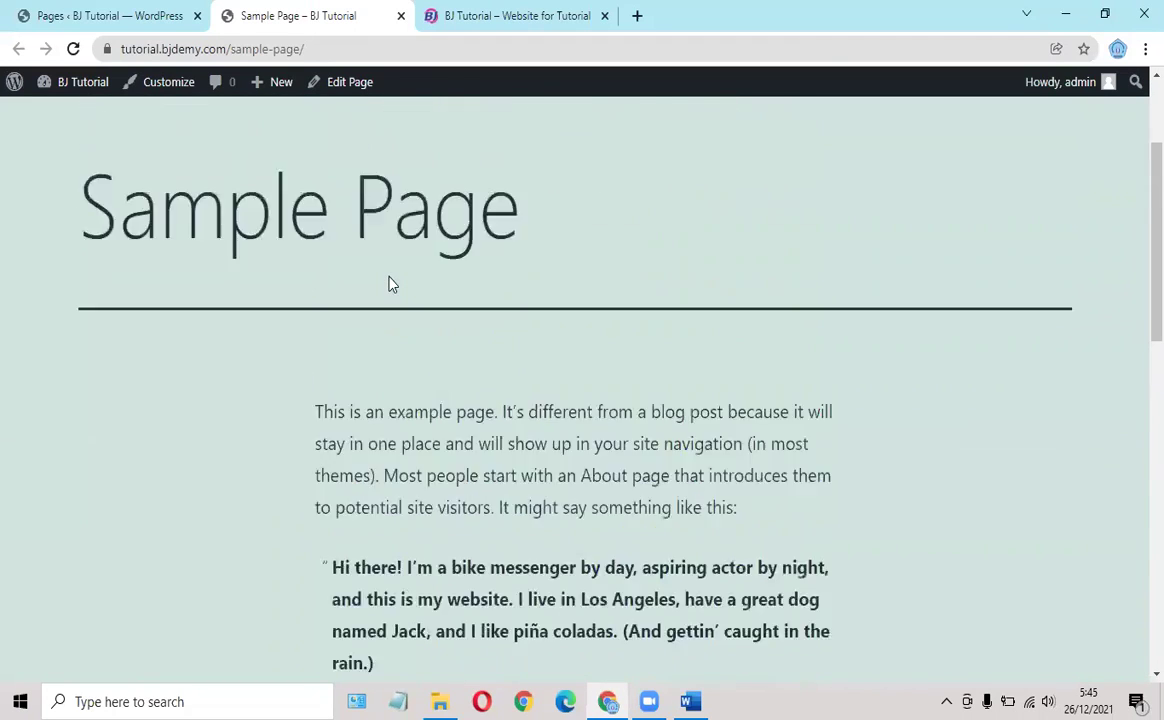
Step: Switch to the finished BJ Tutorial website at tutorial.bjs71.my.id and look through its home page sections
left_click(504, 21)
scroll(441, 217, "down", 12)
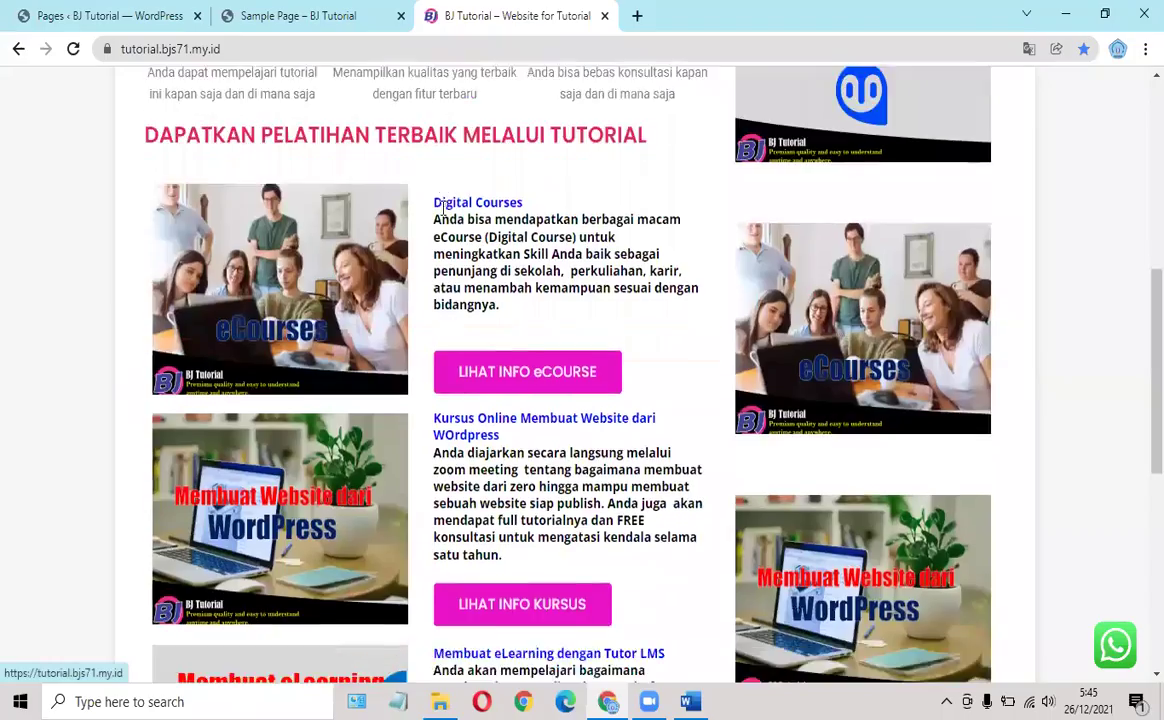
scroll(448, 230, "up", 10)
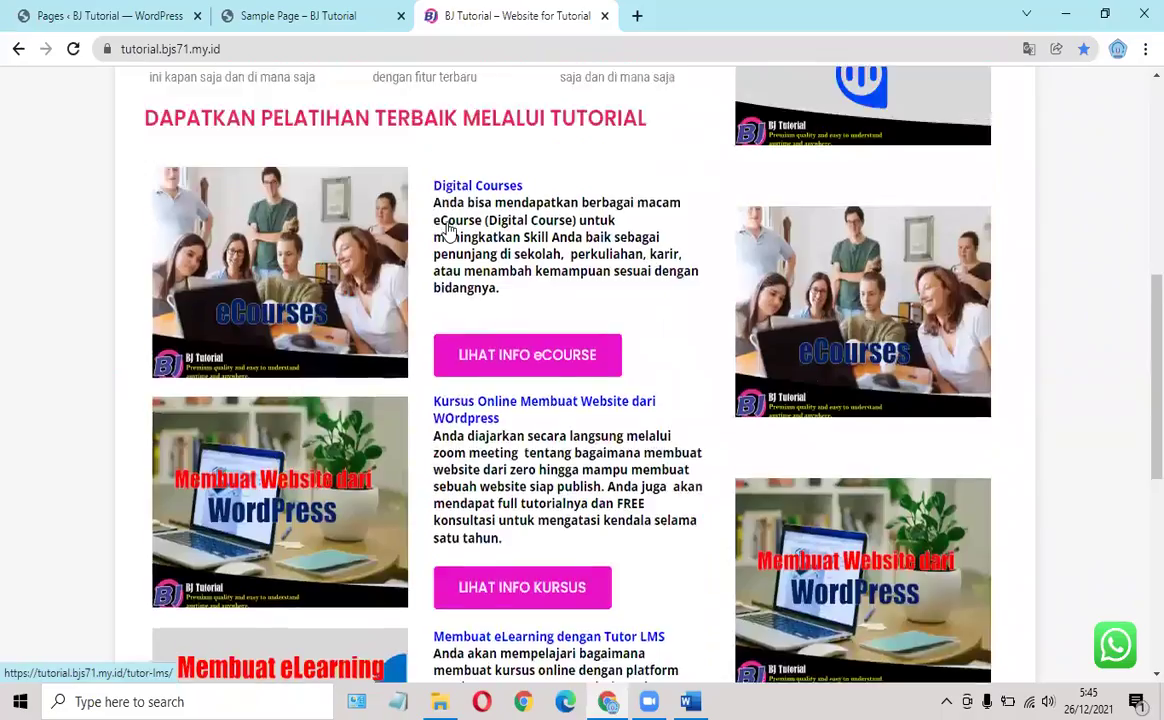
scroll(337, 272, "down", 2)
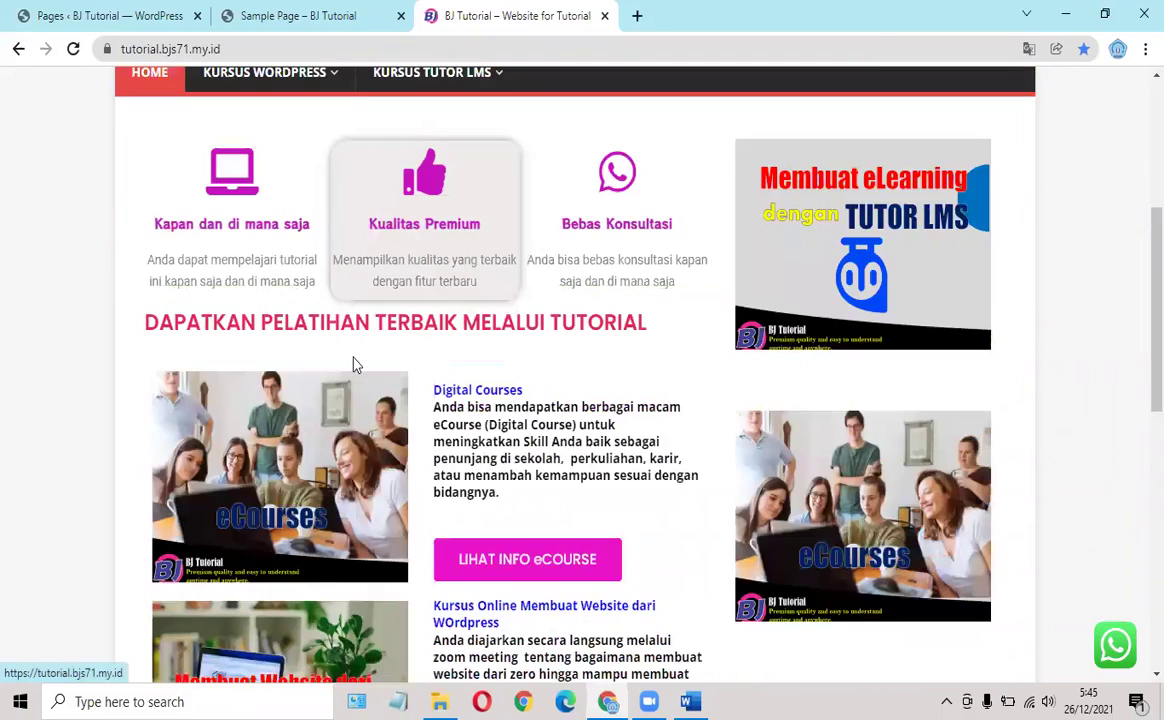
scroll(556, 385, "down", 3)
scroll(325, 100, "up", 3)
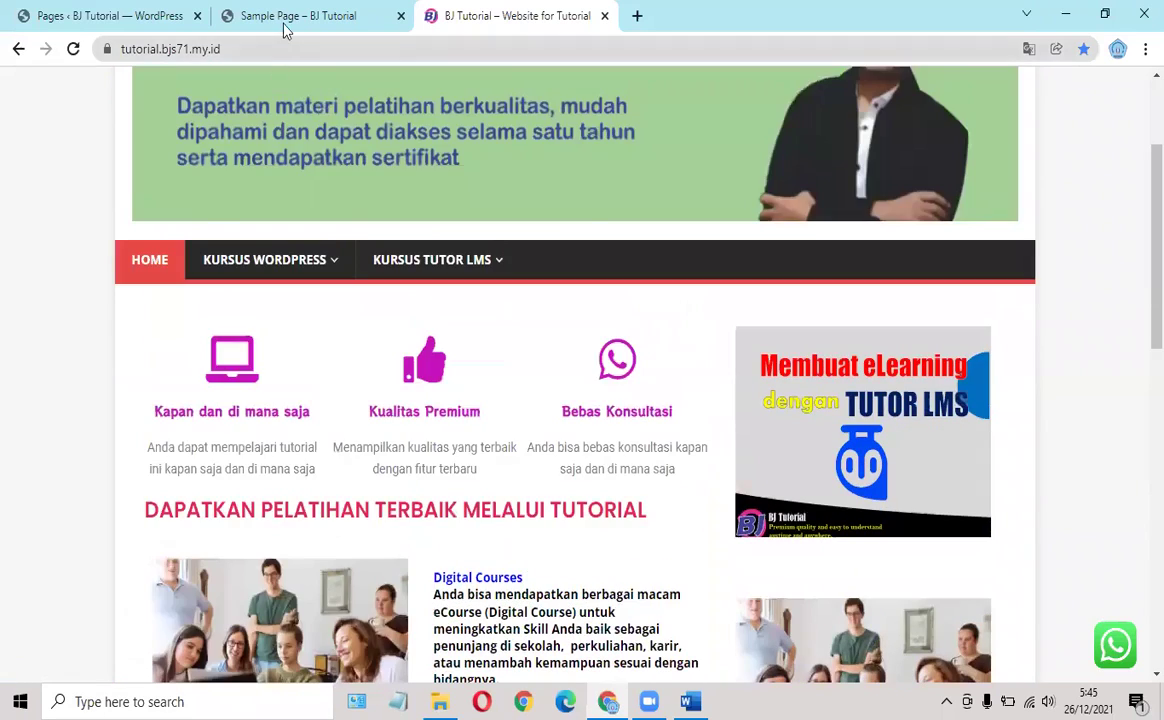
Step: Return to the admin area's pages list and open the Comments list
left_click(286, 26)
left_click(116, 18)
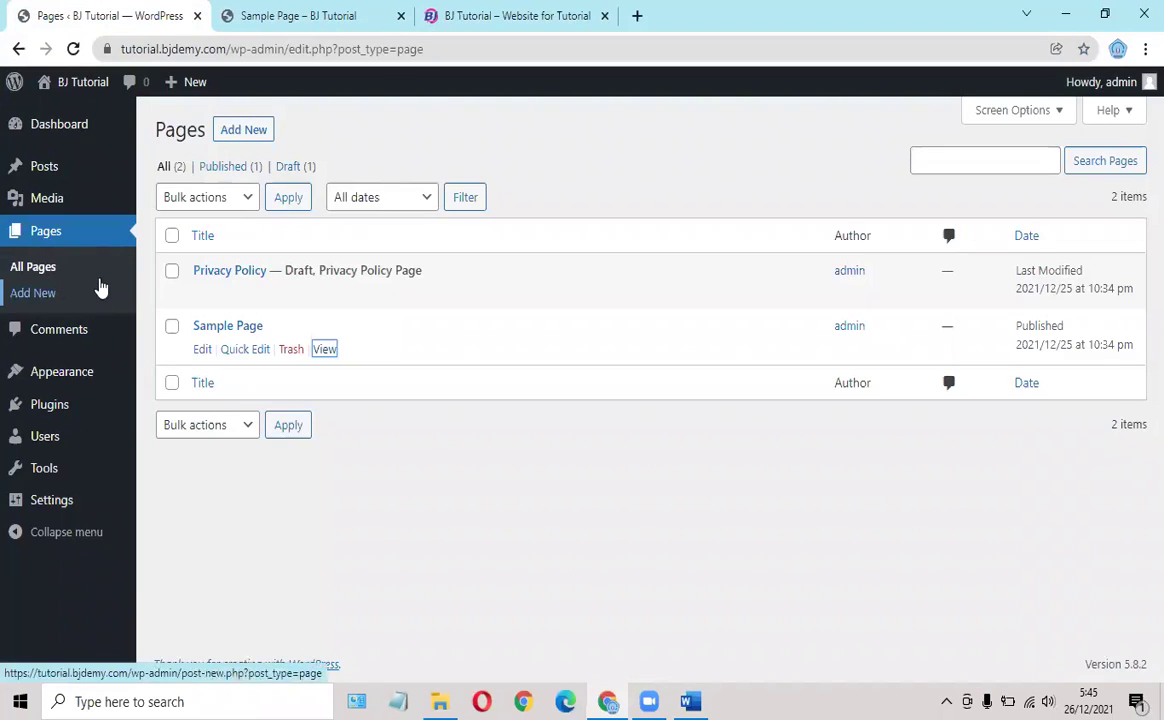
left_click(57, 338)
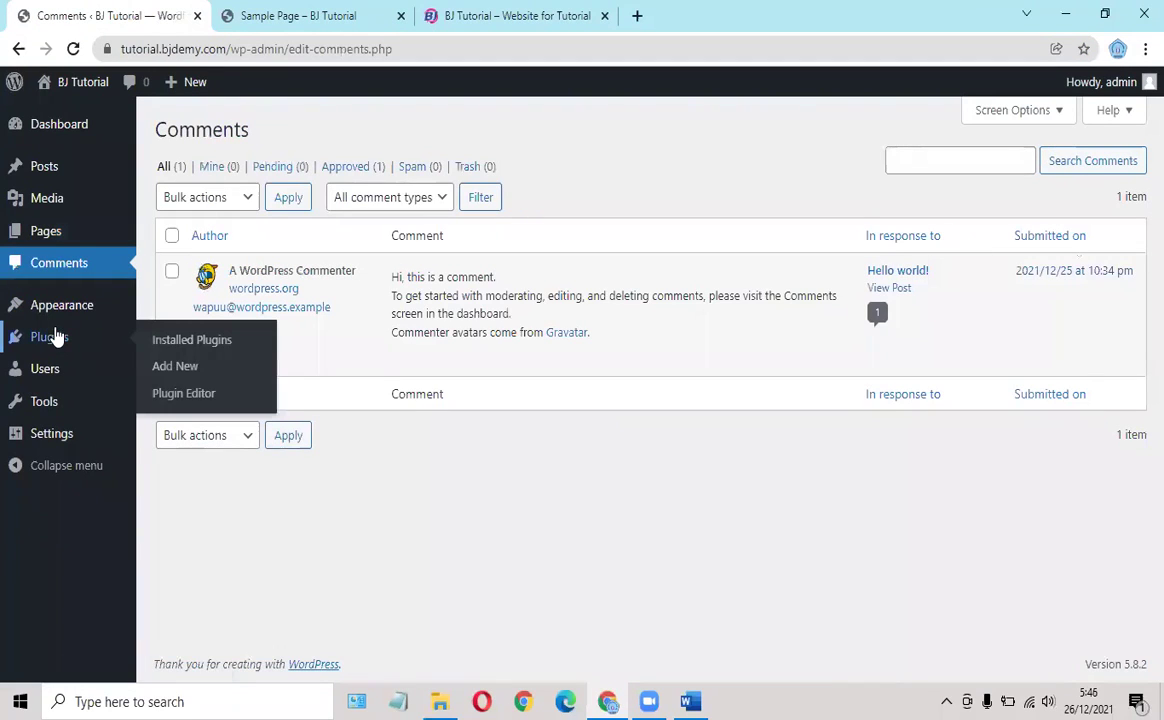
mouse_move(96, 360)
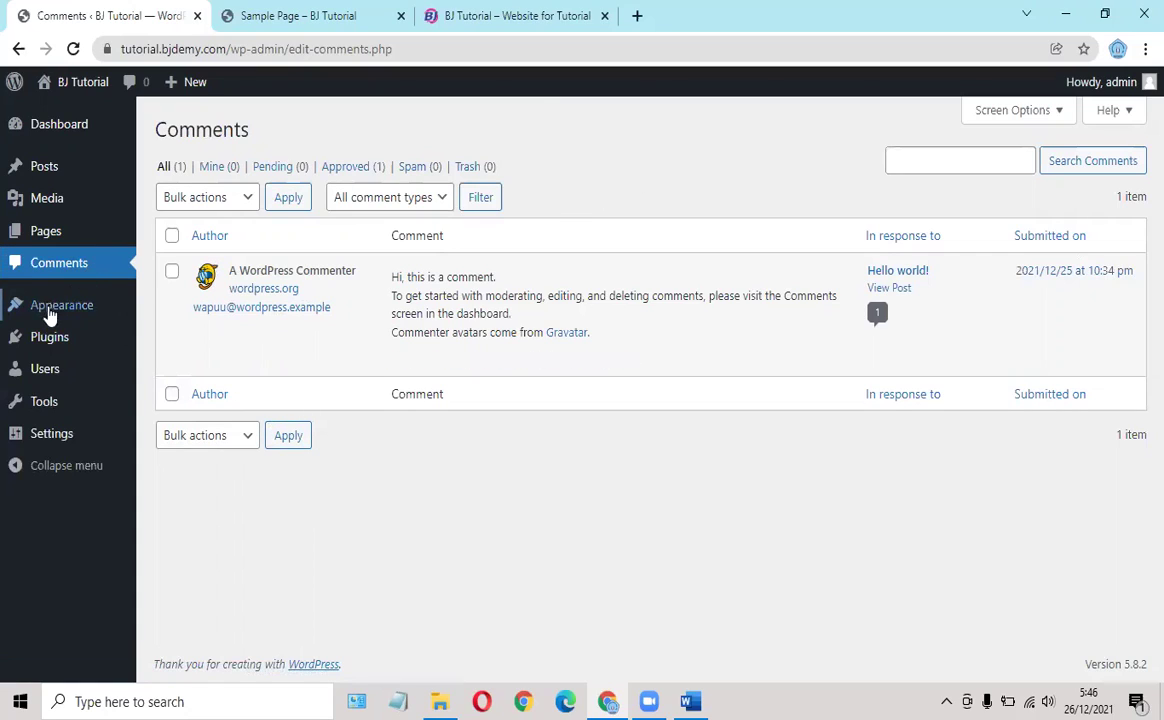
Step: Select the comment on "Hello world!", view the bulk actions available for it, and clear the selection
left_click(172, 272)
left_click(244, 197)
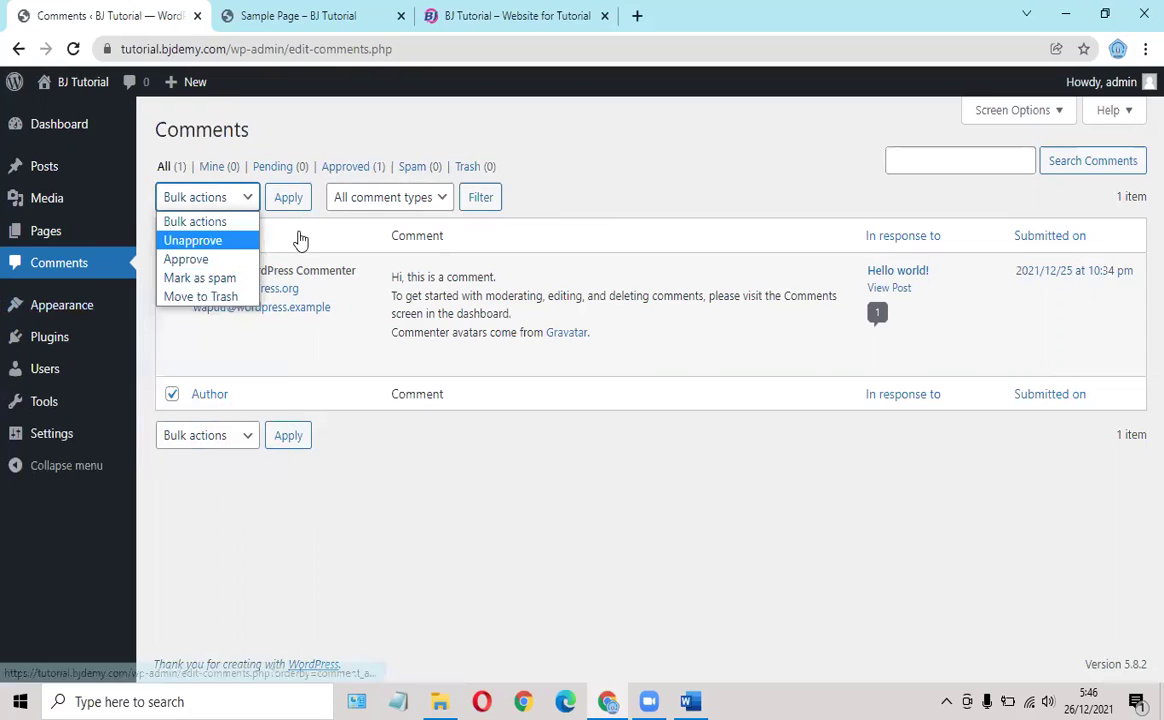
left_click(205, 205)
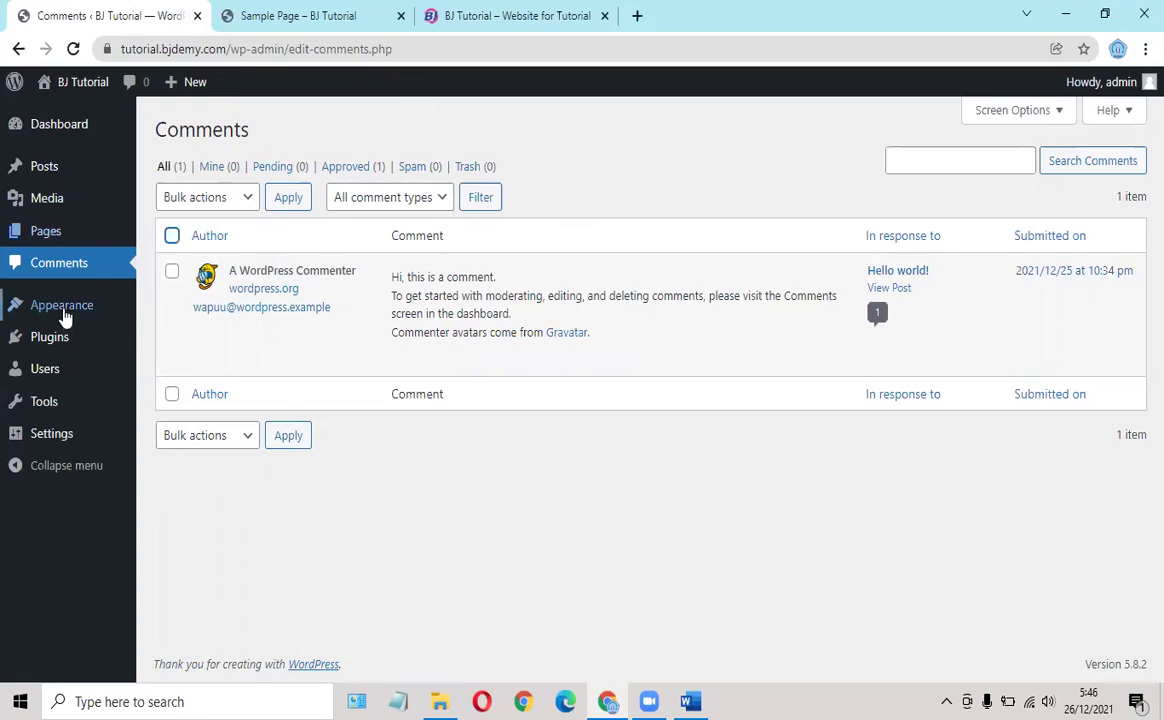
Step: Open the Themes page under Appearance to view the installed themes
mouse_move(64, 311)
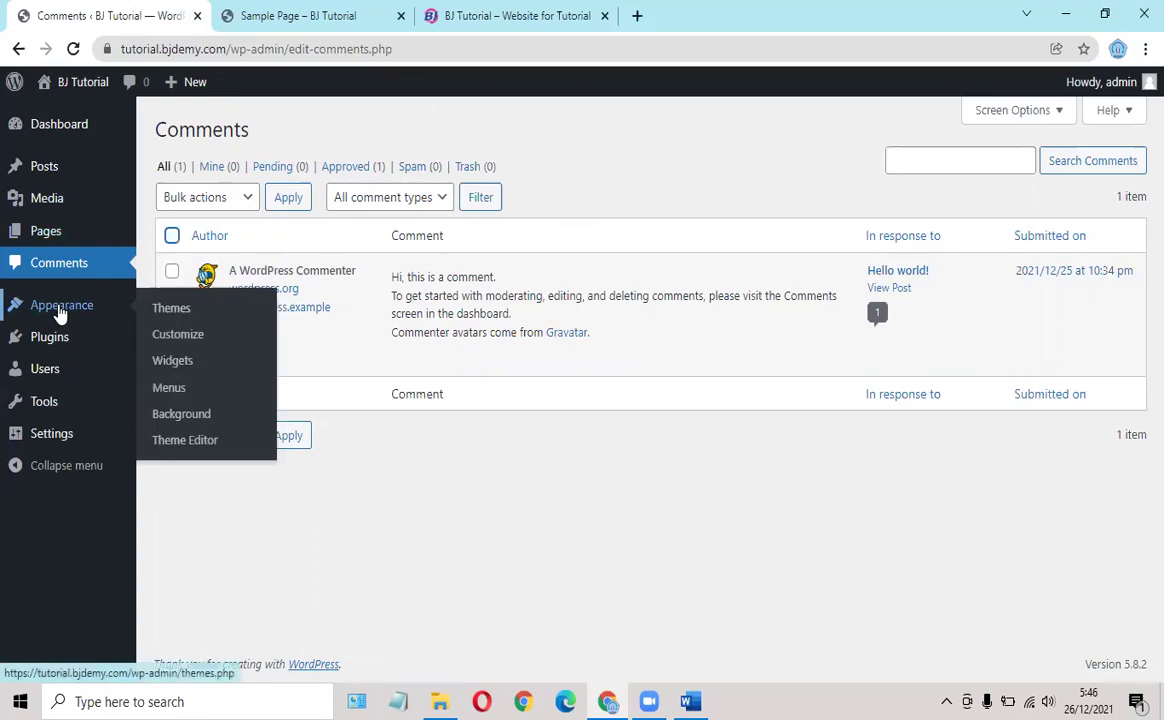
left_click(71, 311)
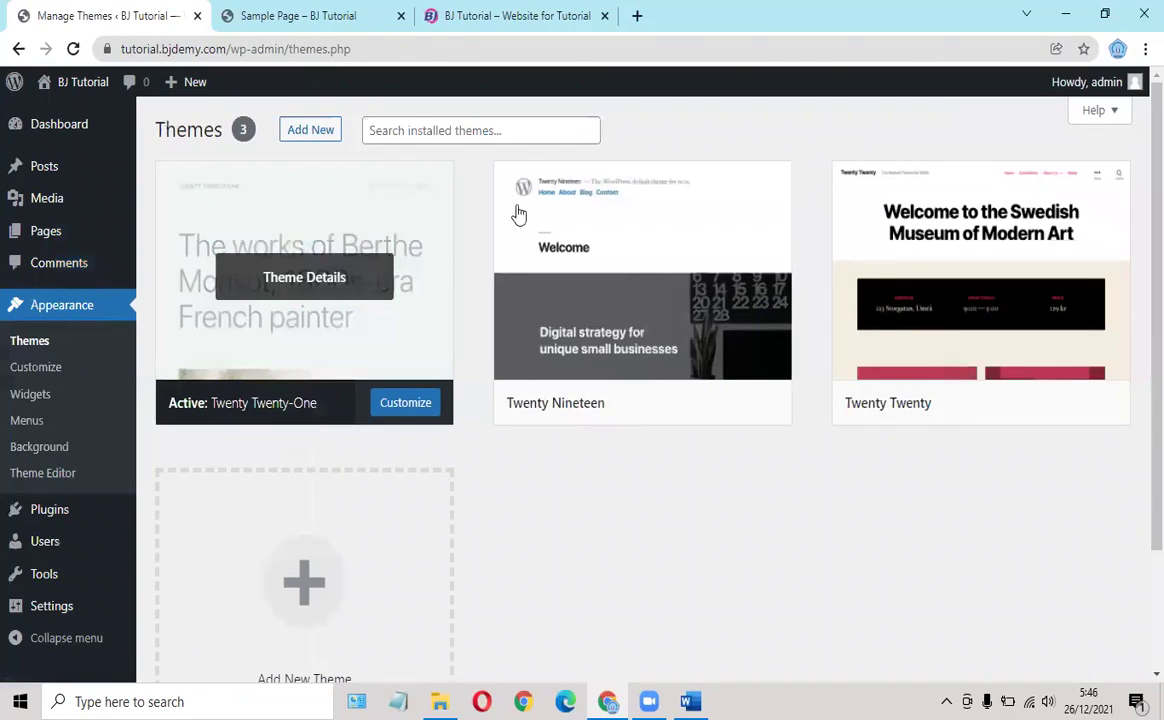
Step: Look over the installed themes Twenty Twenty-One, Twenty Nineteen and Twenty Twenty and the option for adding a new theme
mouse_move(330, 200)
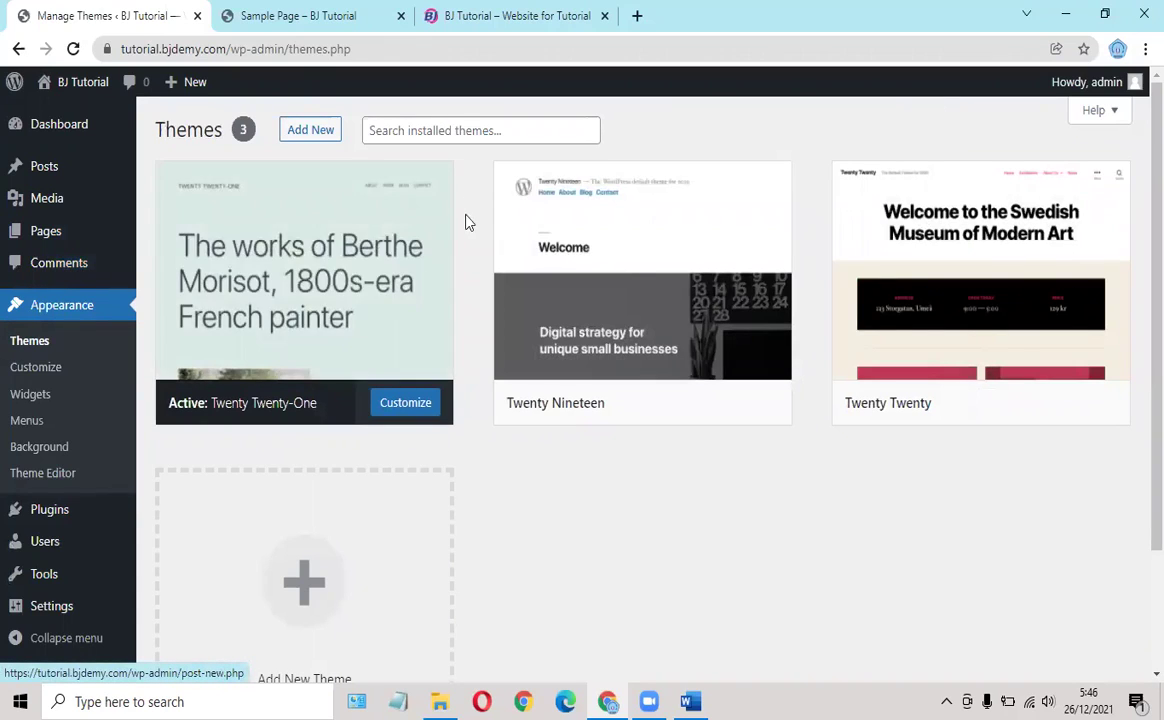
mouse_move(1013, 243)
scroll(748, 294, "down", 1)
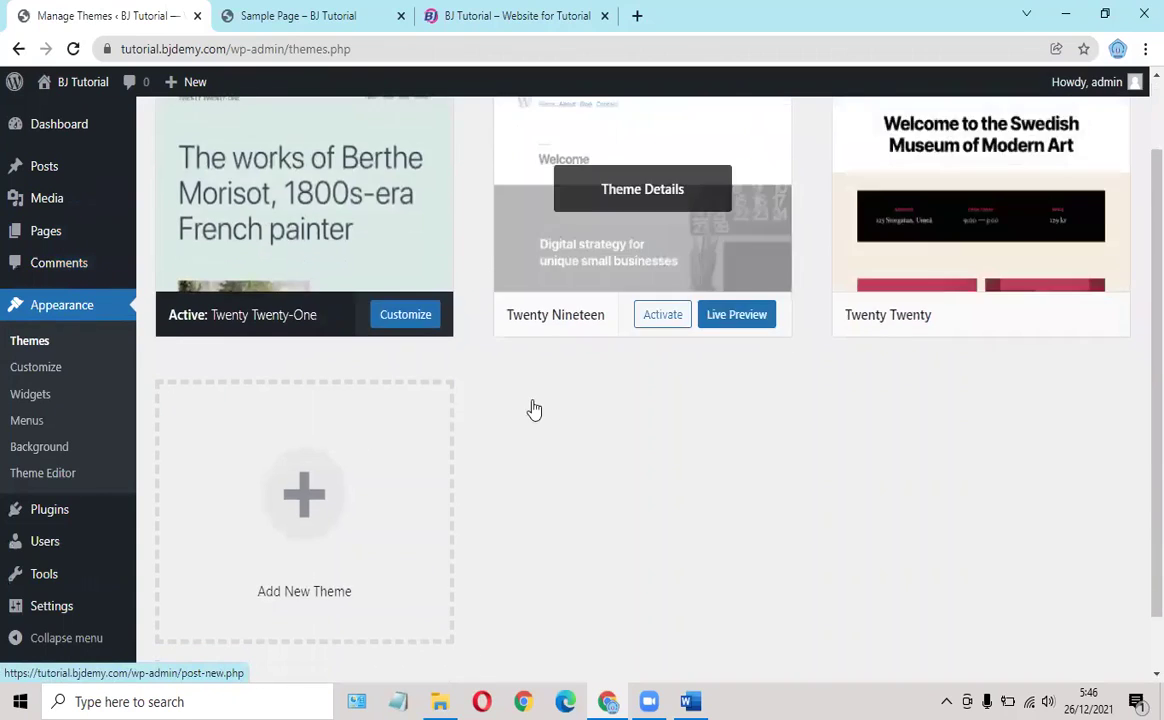
scroll(470, 450, "up", 1)
mouse_move(365, 302)
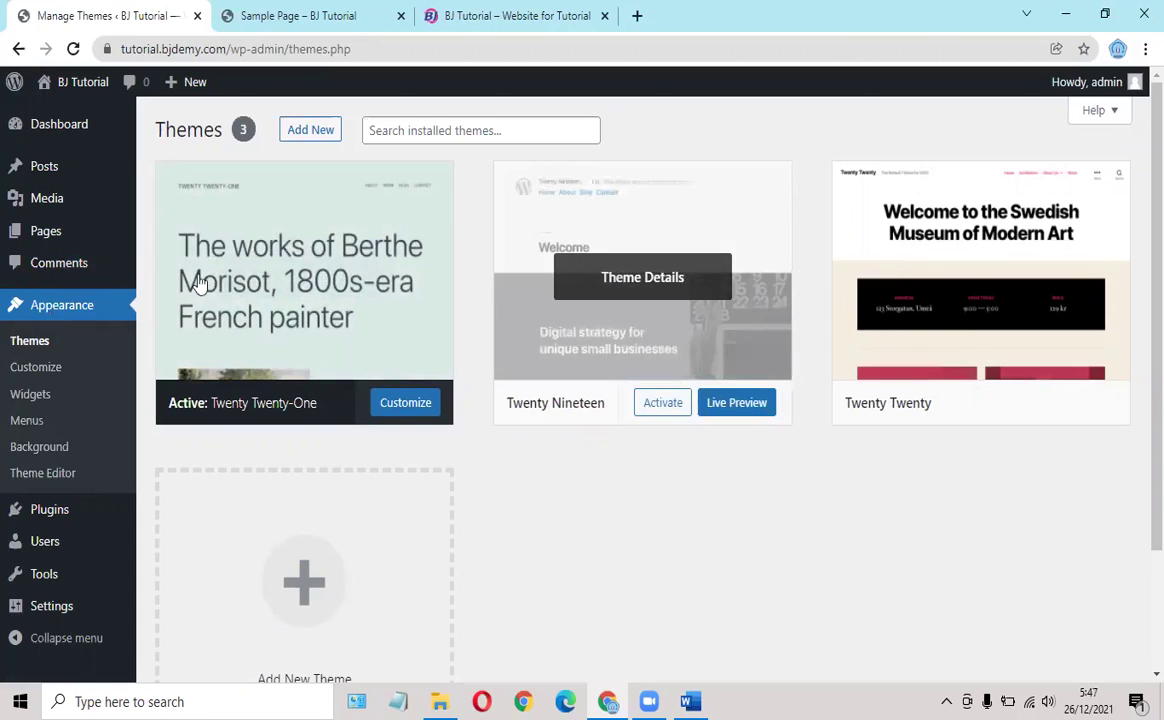
Step: Open the Site Identity settings in the theme customizer, try hiding and redisplaying the site title and tagline, and review the remaining options
left_click(50, 374)
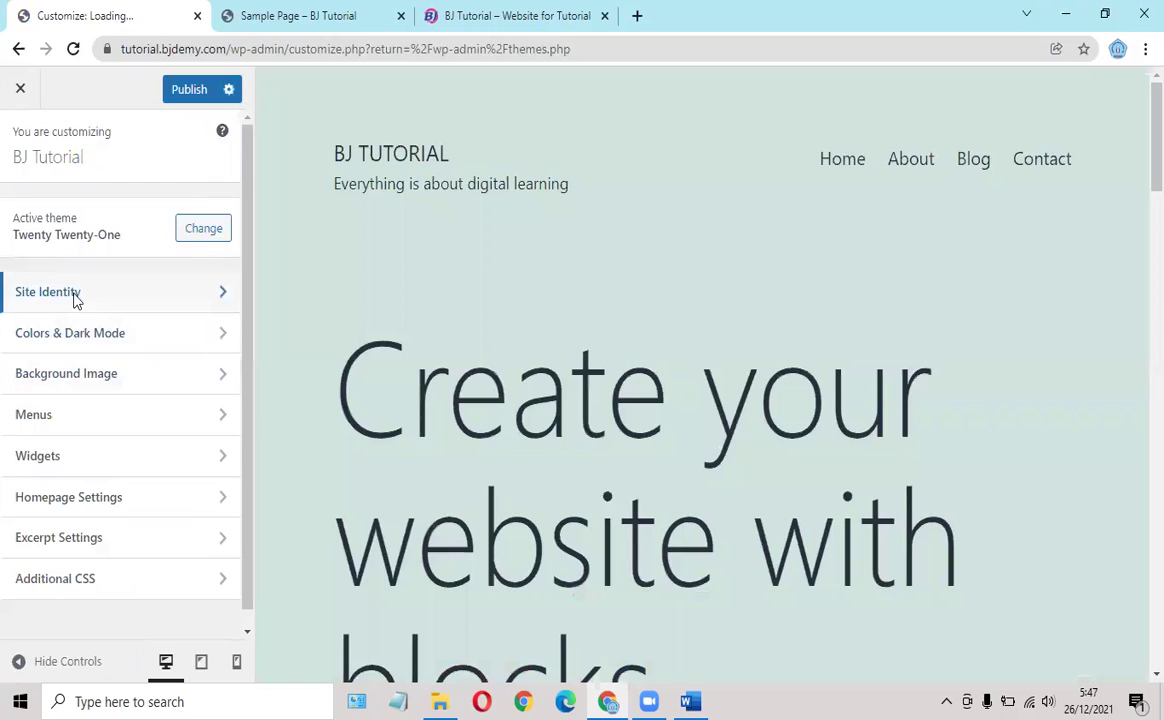
left_click(75, 300)
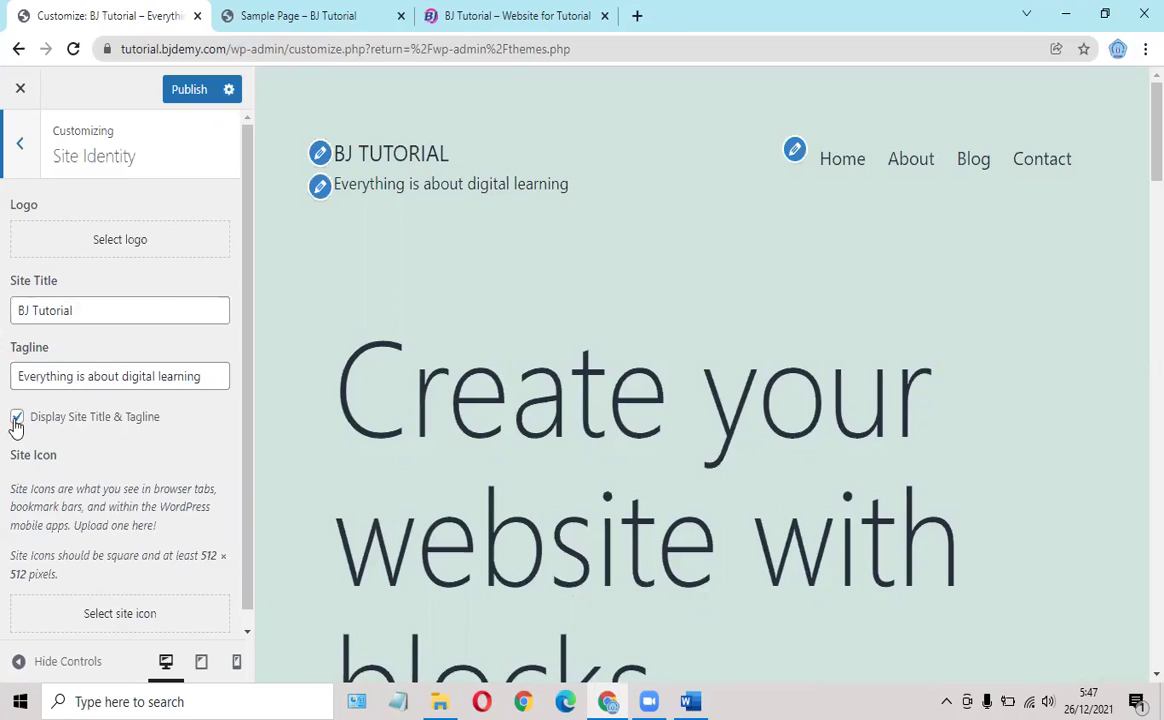
left_click(17, 417)
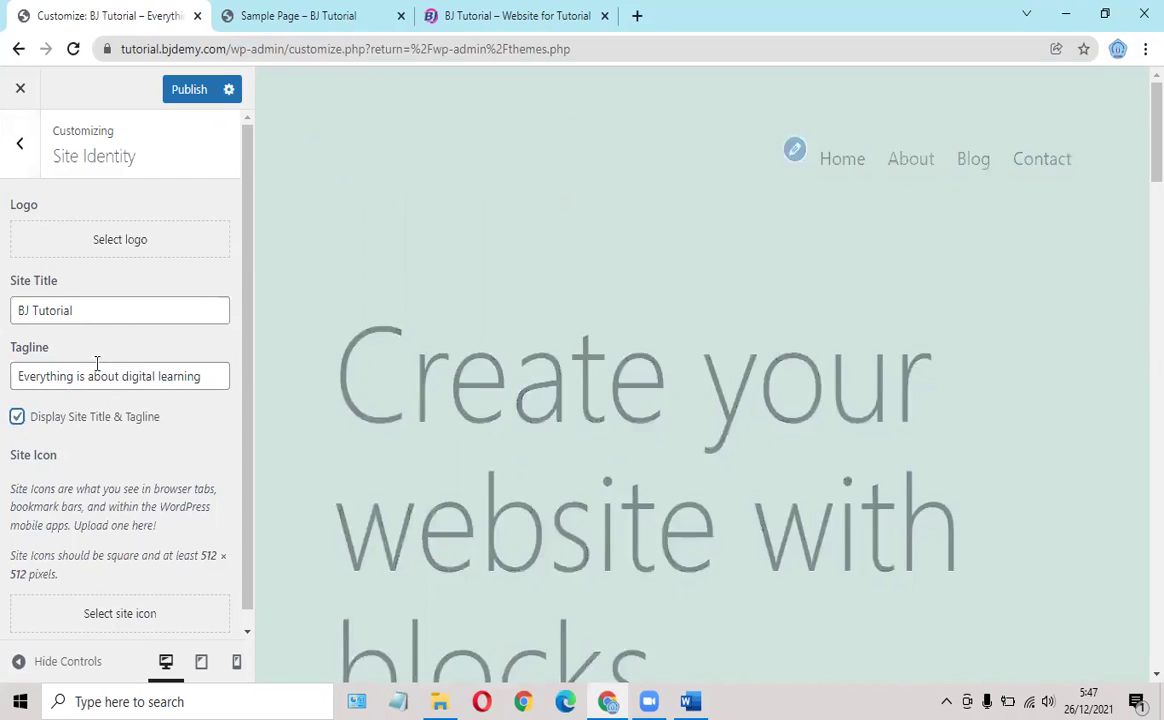
scroll(120, 440, "down", 1)
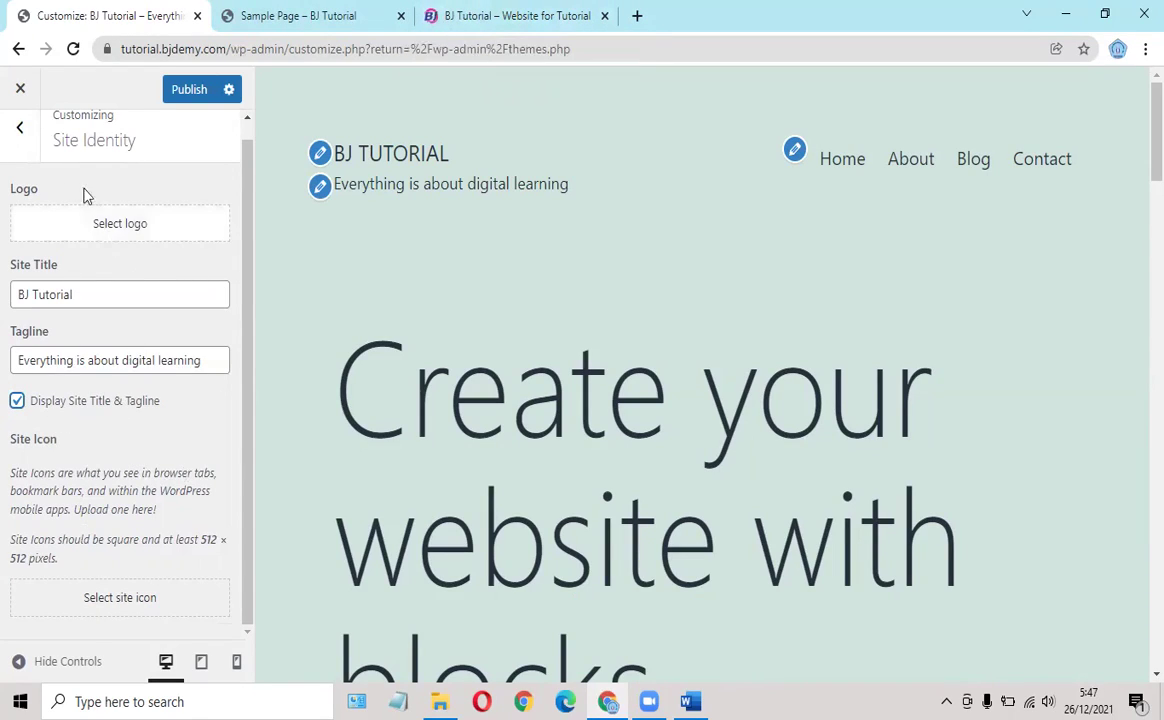
left_click(21, 128)
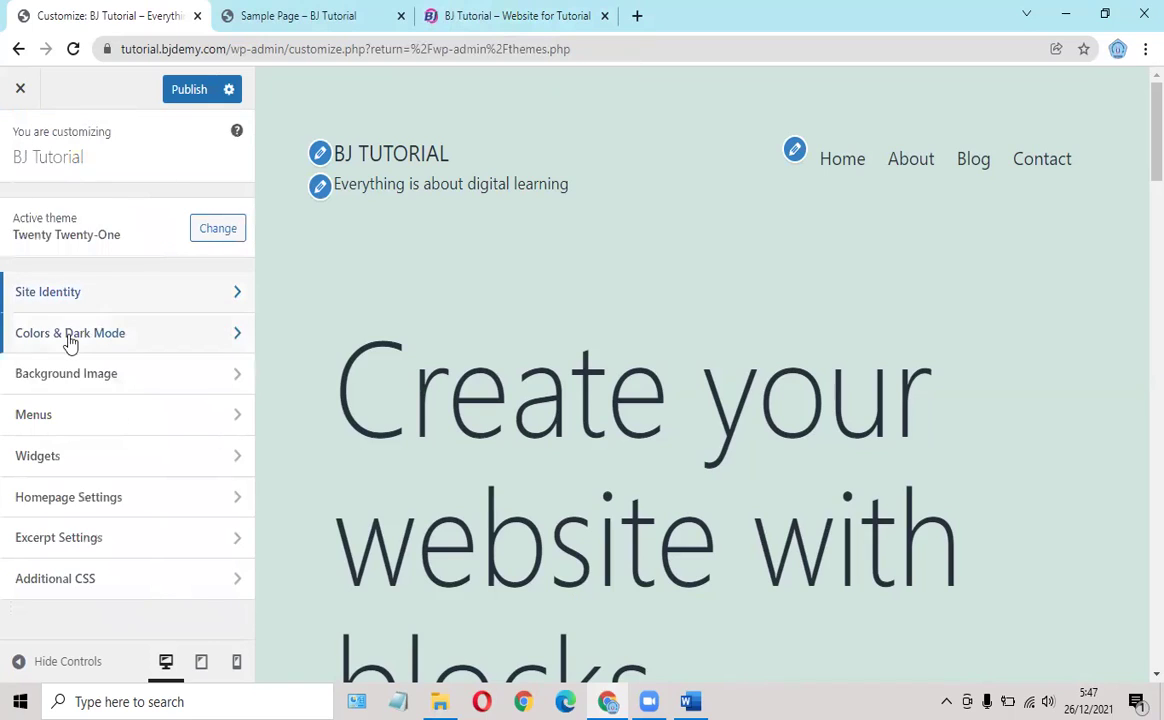
Step: Under Colors & Dark Mode, try pink and blue background colors, and set the site's background color to white (#ffffff)
left_click(91, 333)
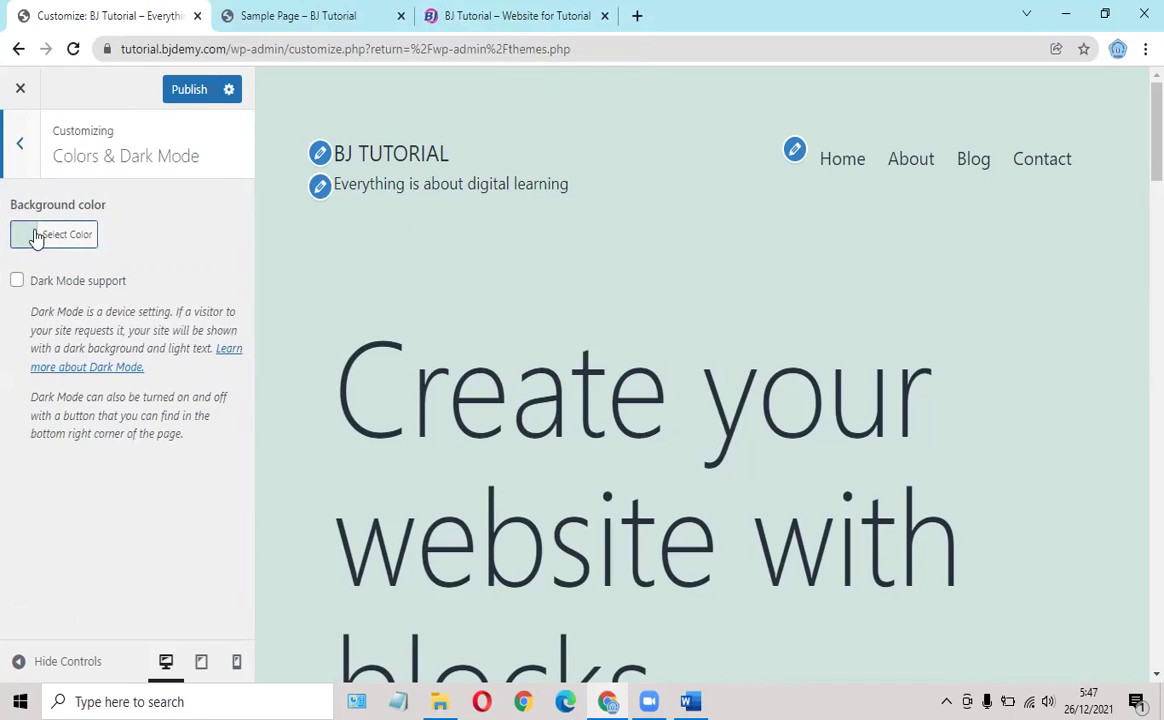
left_click(35, 236)
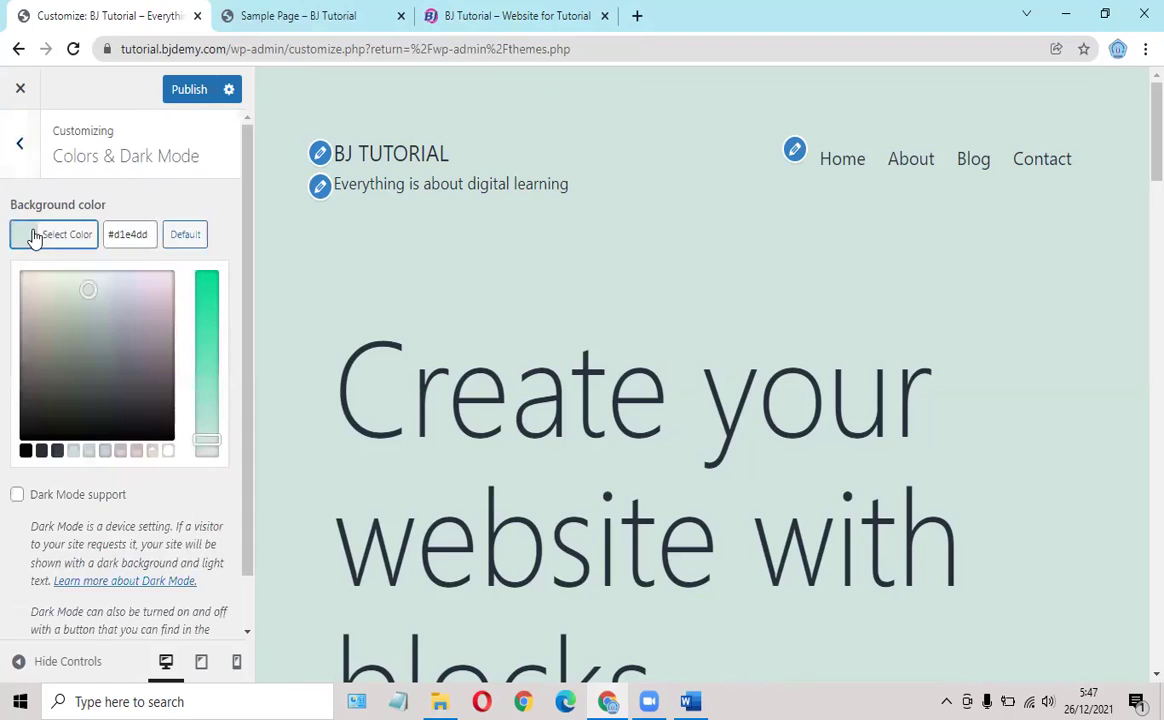
left_click_drag(152, 304, 152, 281)
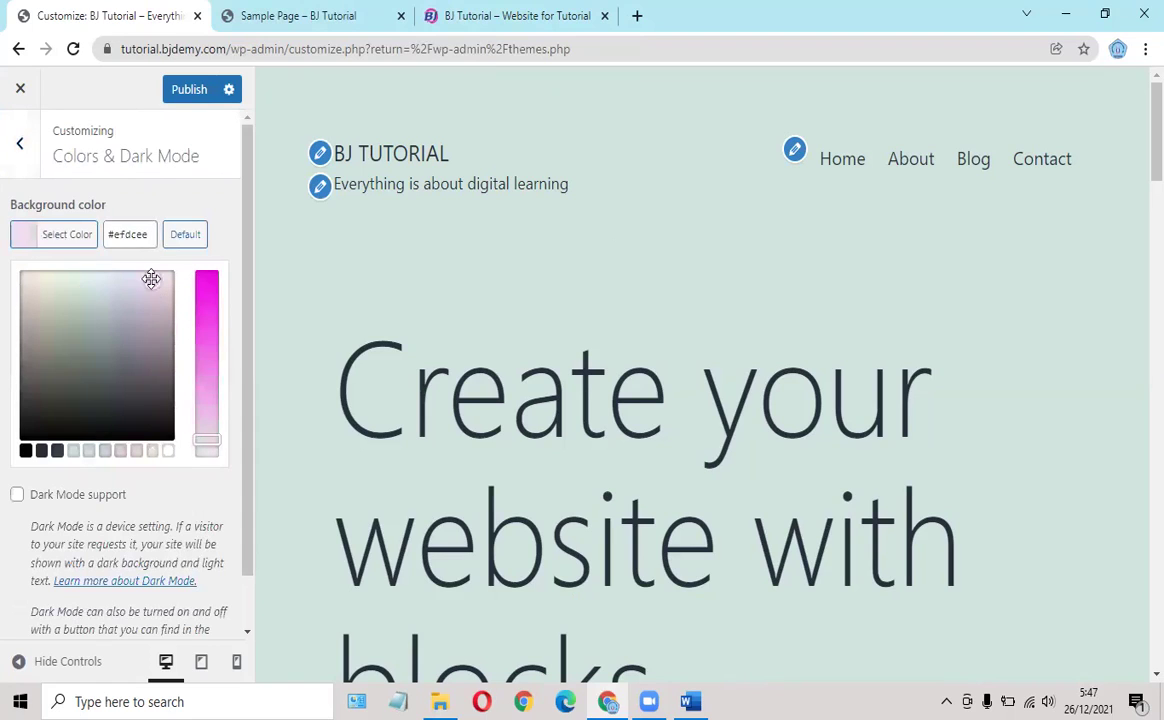
left_click(207, 372)
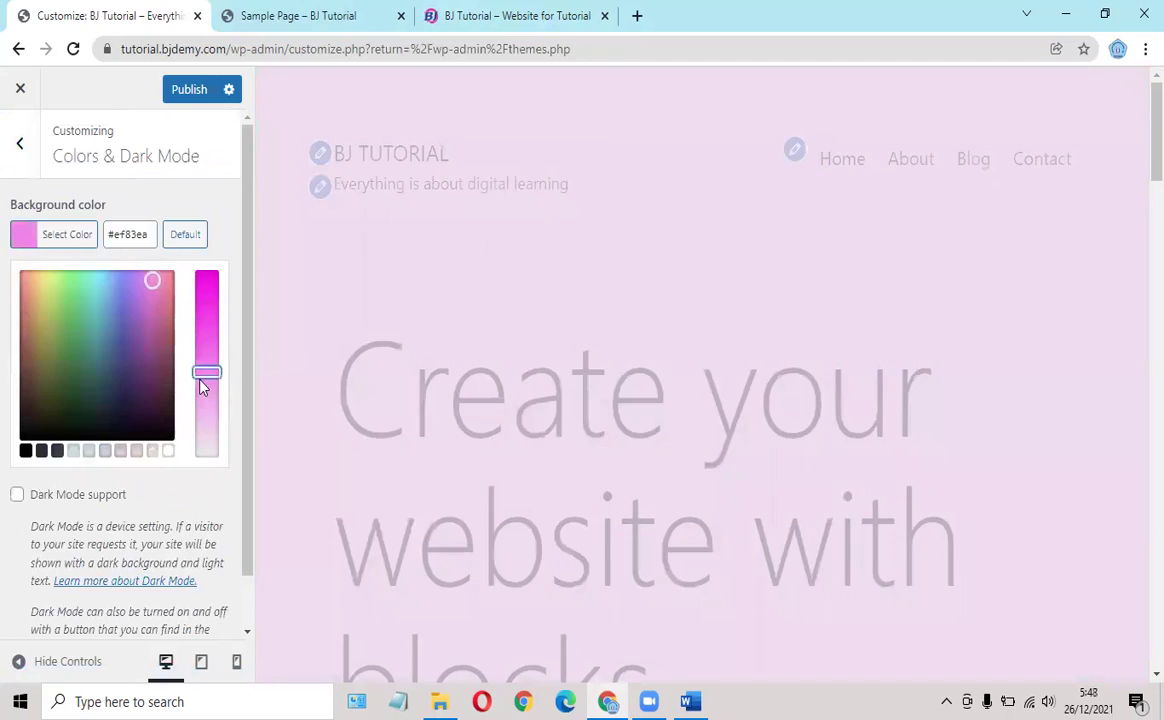
left_click(207, 323)
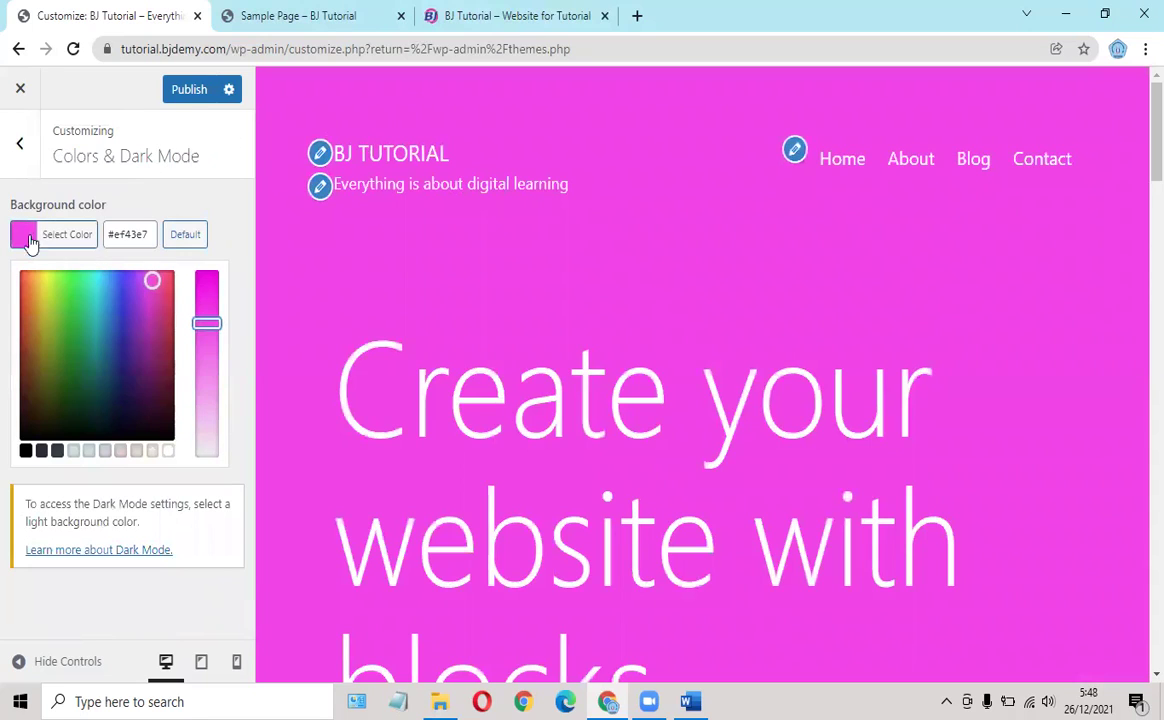
left_click(101, 273)
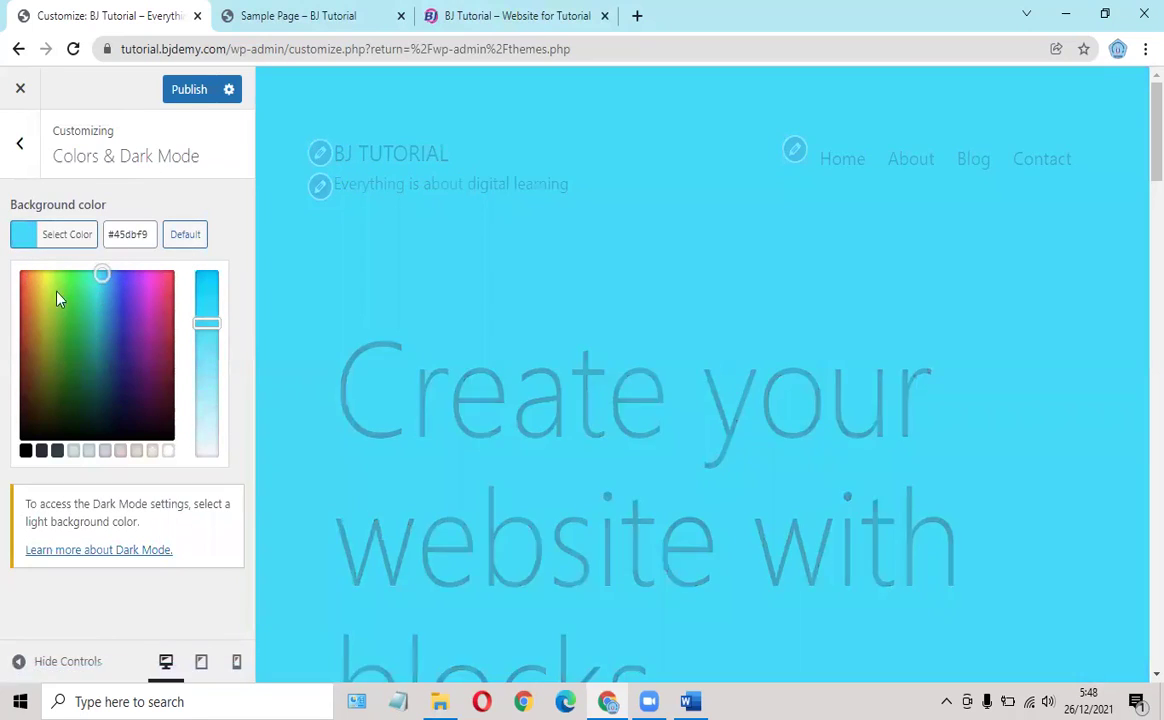
left_click(167, 451)
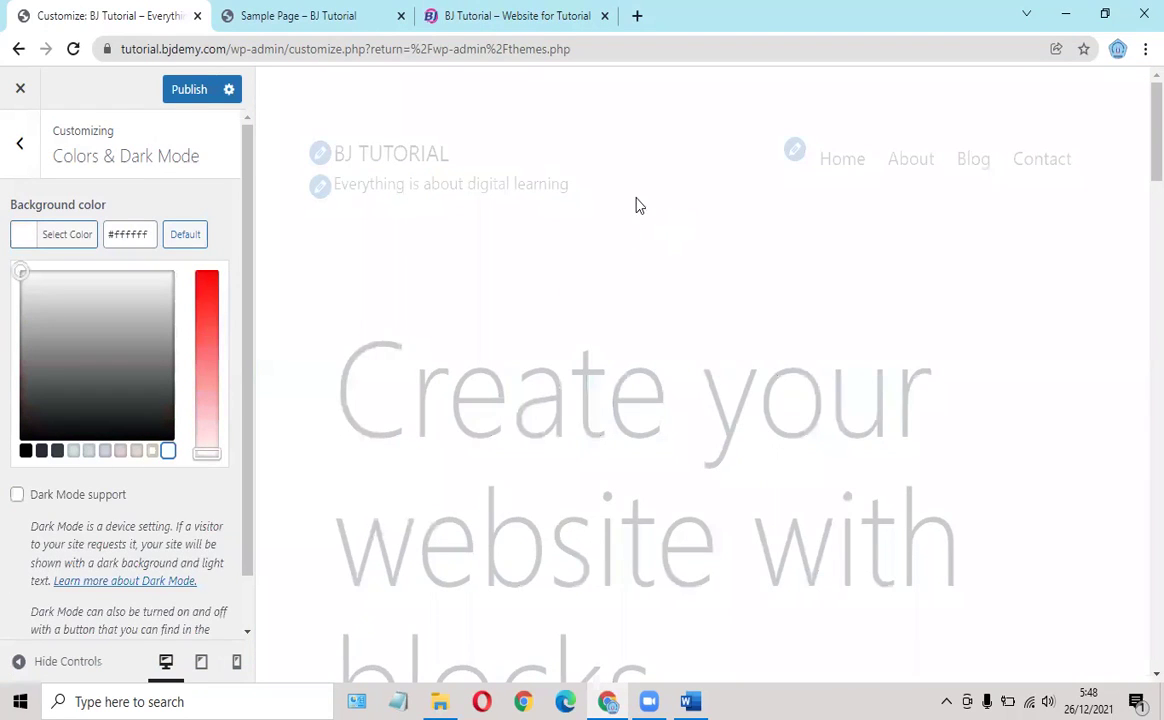
left_click(19, 143)
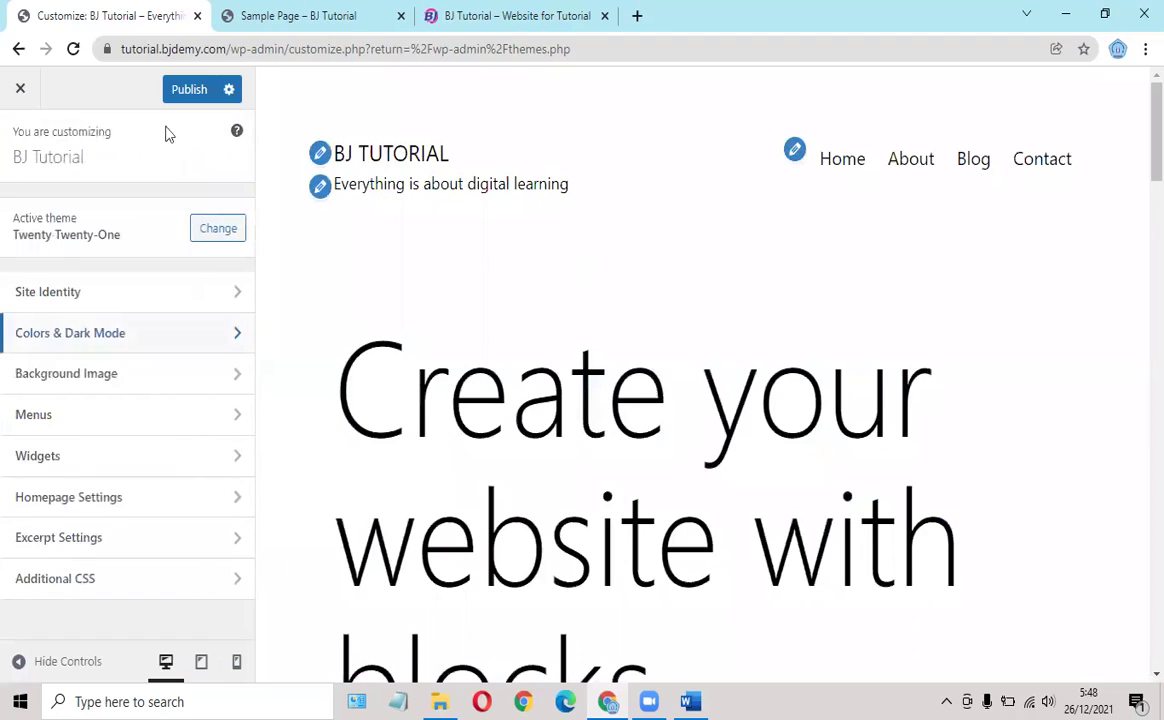
Step: View the customizer's Background Image settings and its Menus settings with the primary and secondary menus
left_click(96, 374)
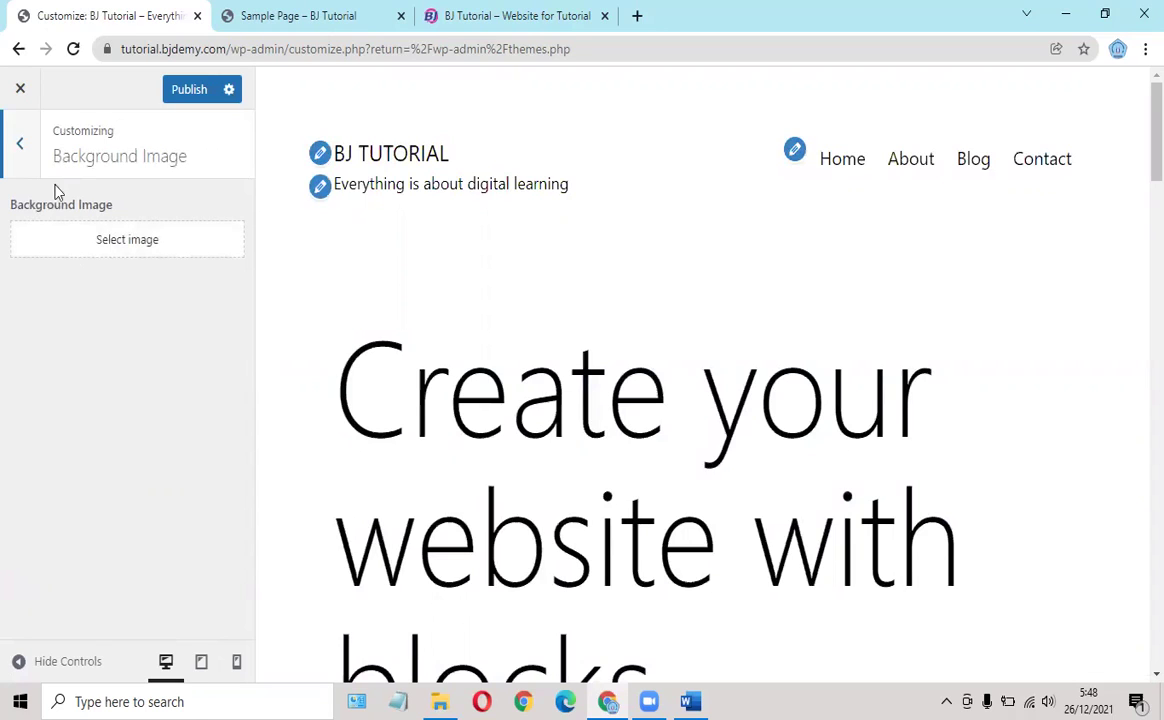
key("Escape")
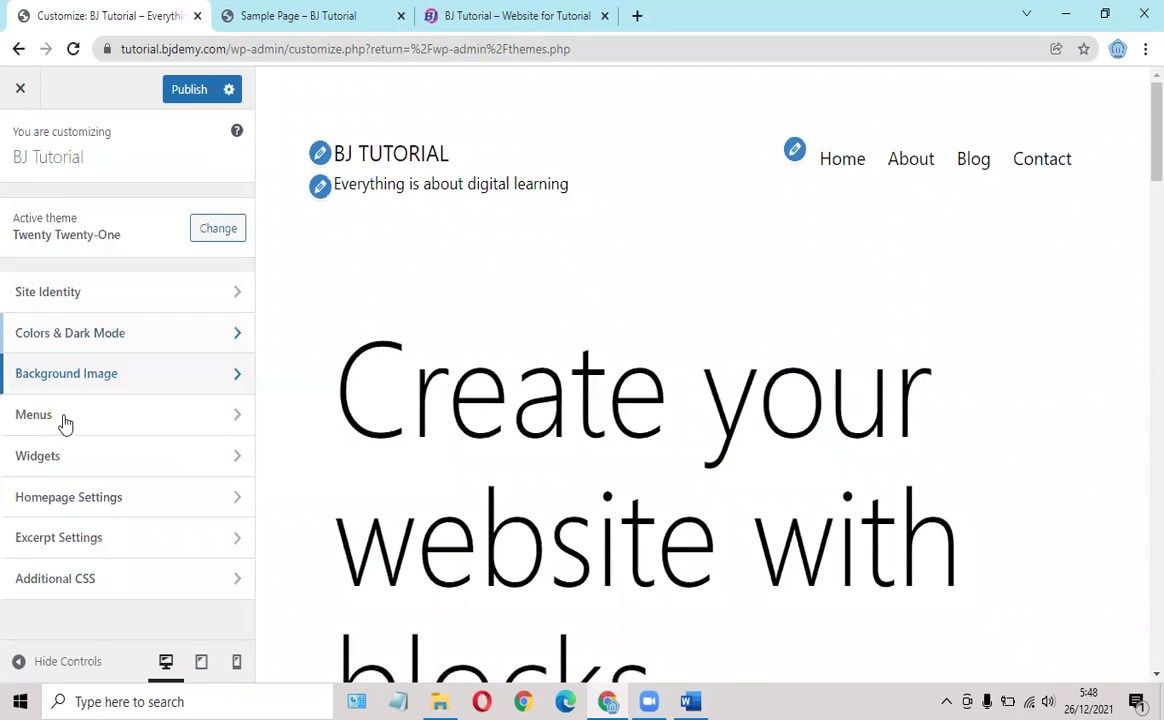
left_click(64, 415)
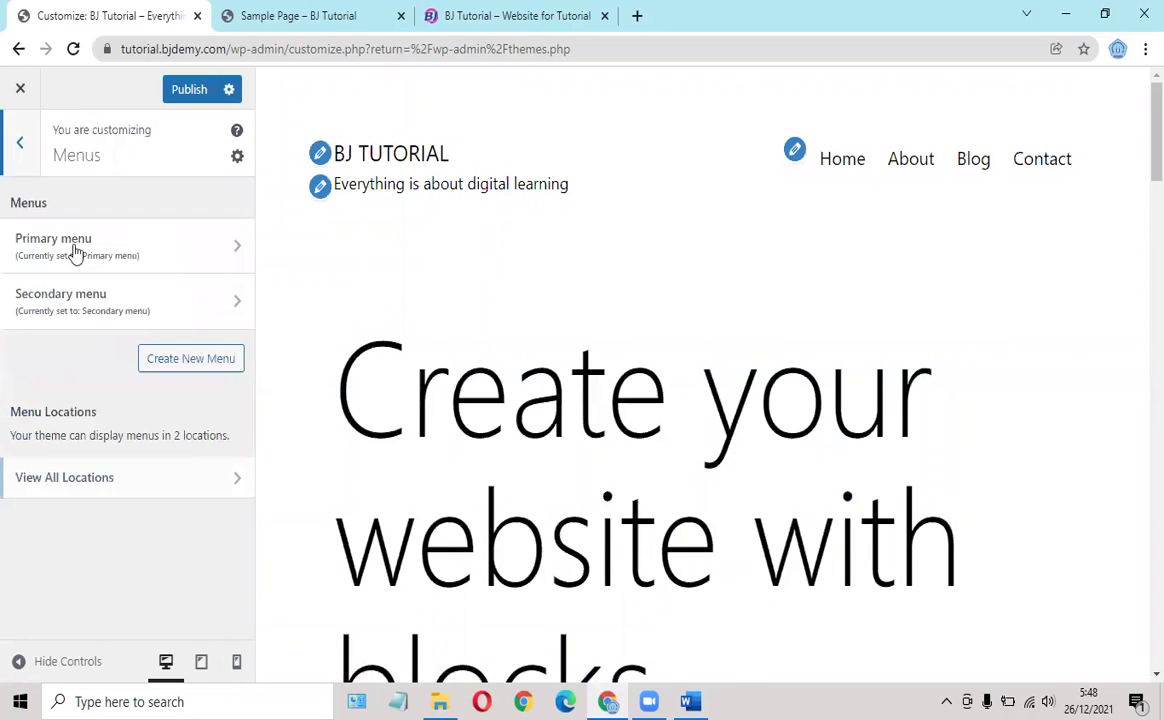
left_click(24, 143)
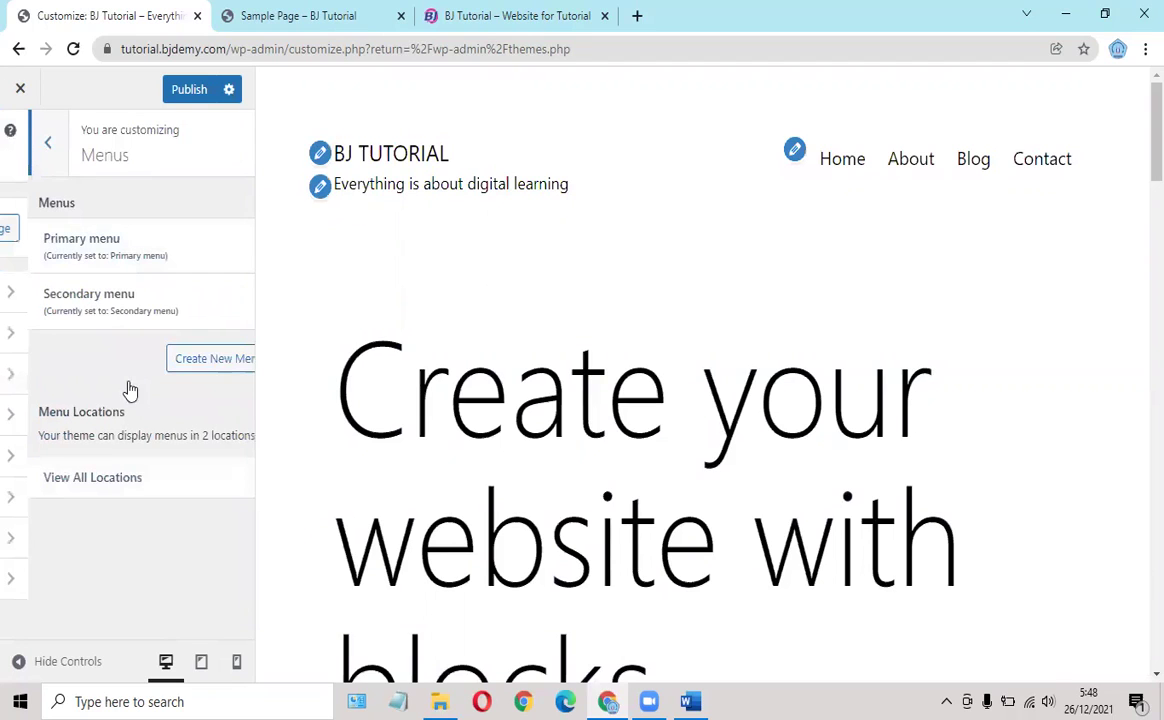
Step: Switch to the finished BJ Tutorial website and view the submenus of Kursus WordPress and Kursus Tutor LMS
left_click(525, 15)
mouse_move(245, 270)
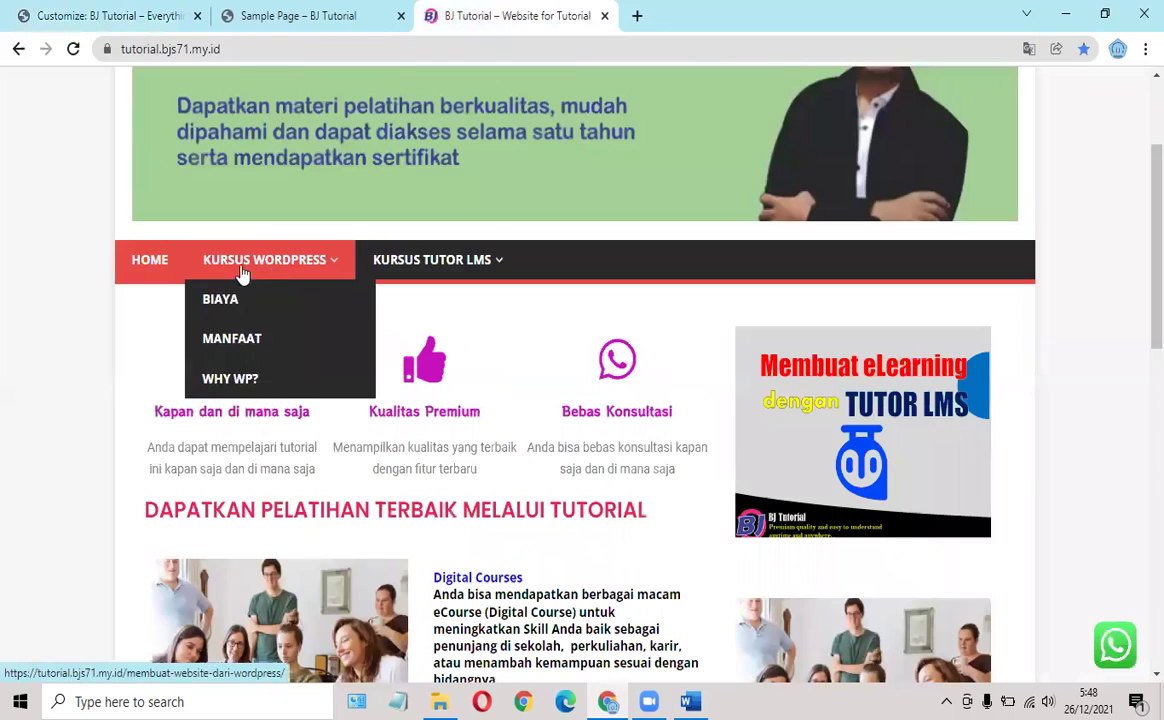
mouse_move(439, 265)
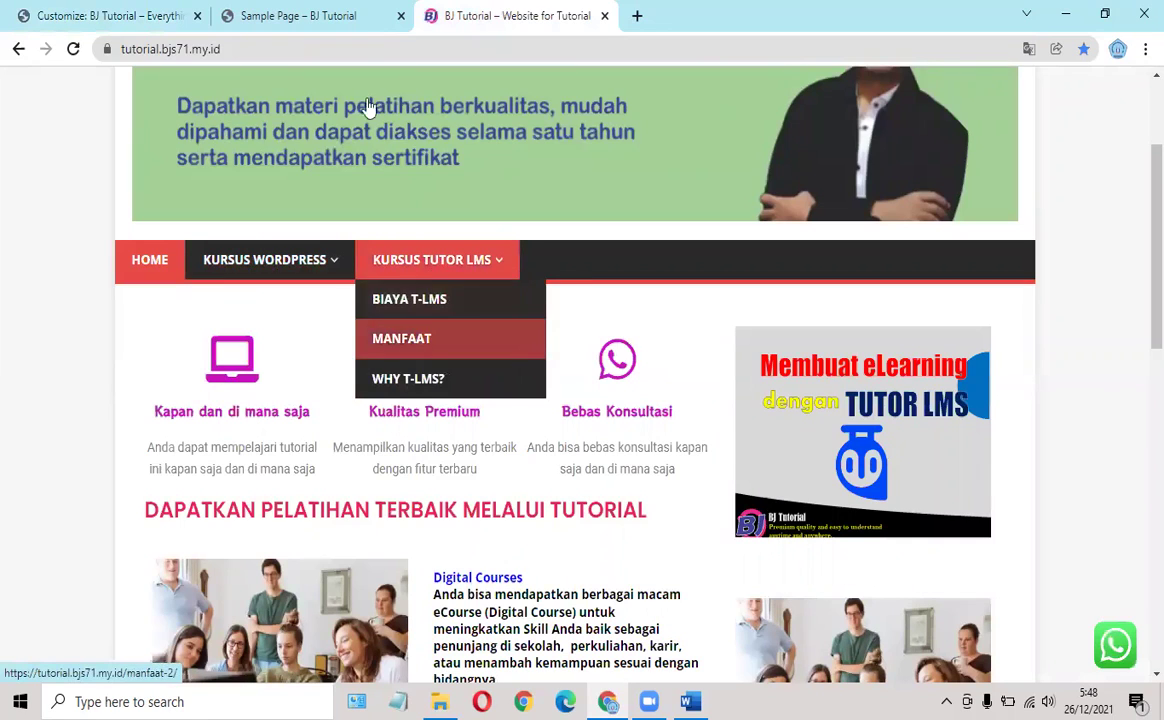
Step: Return to the customizer, view the Footer area under Widgets, and go back to the main customizer options
left_click(120, 17)
left_click(84, 452)
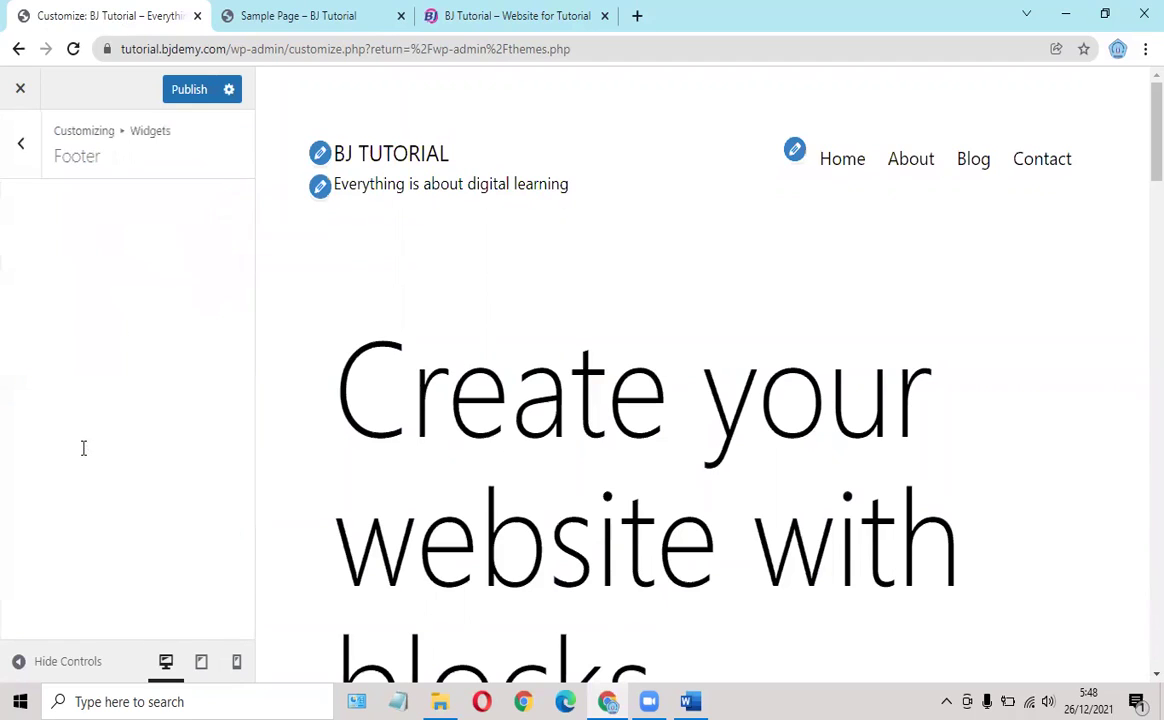
scroll(155, 315, "down", 1)
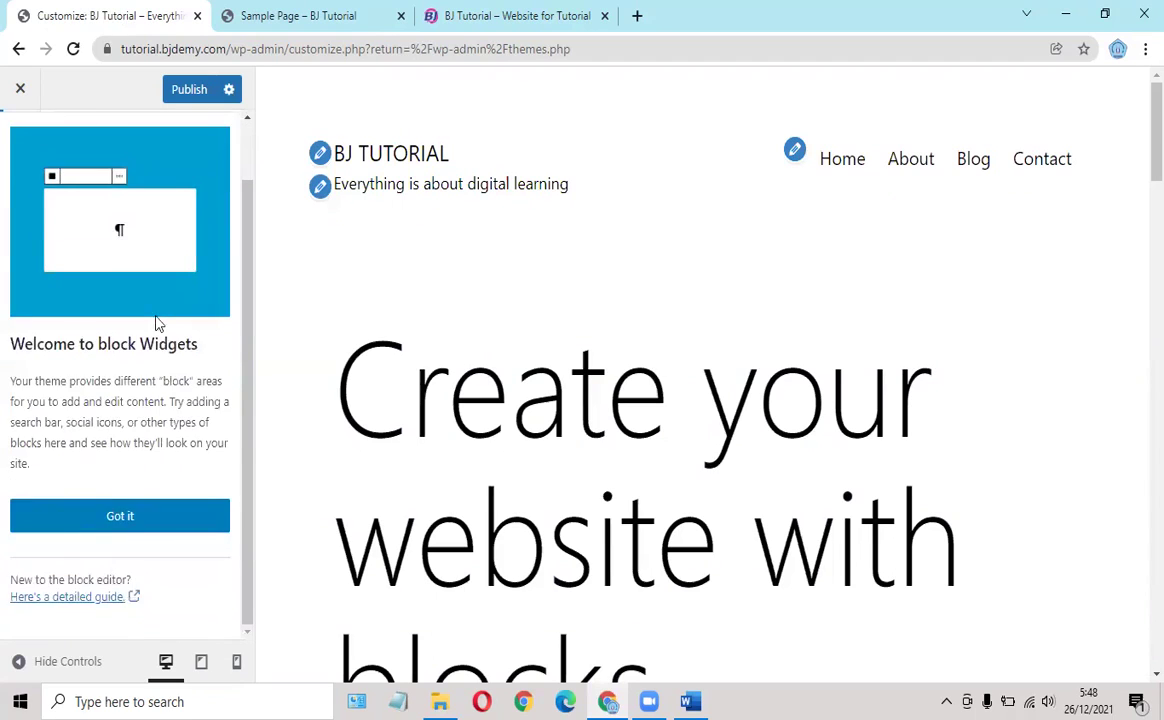
scroll(155, 323, "up", 1)
left_click(22, 146)
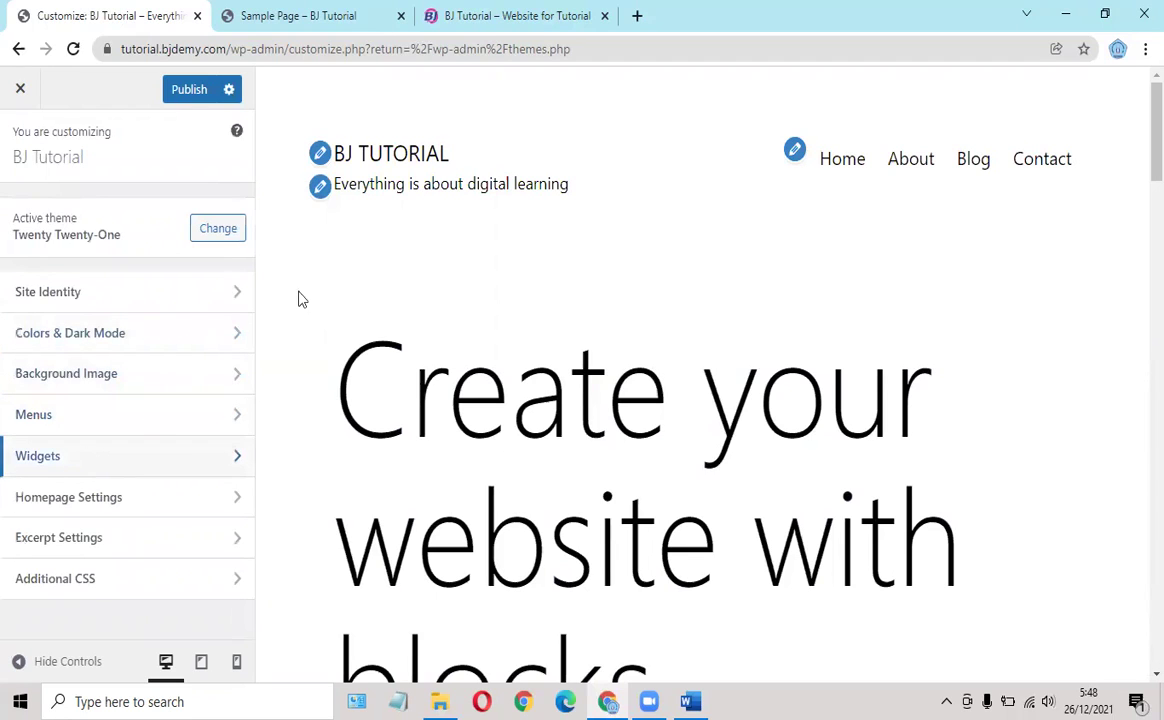
Step: Examine the sidebar widgets on the finished BJ Tutorial website and return to the customizer
left_click(482, 16)
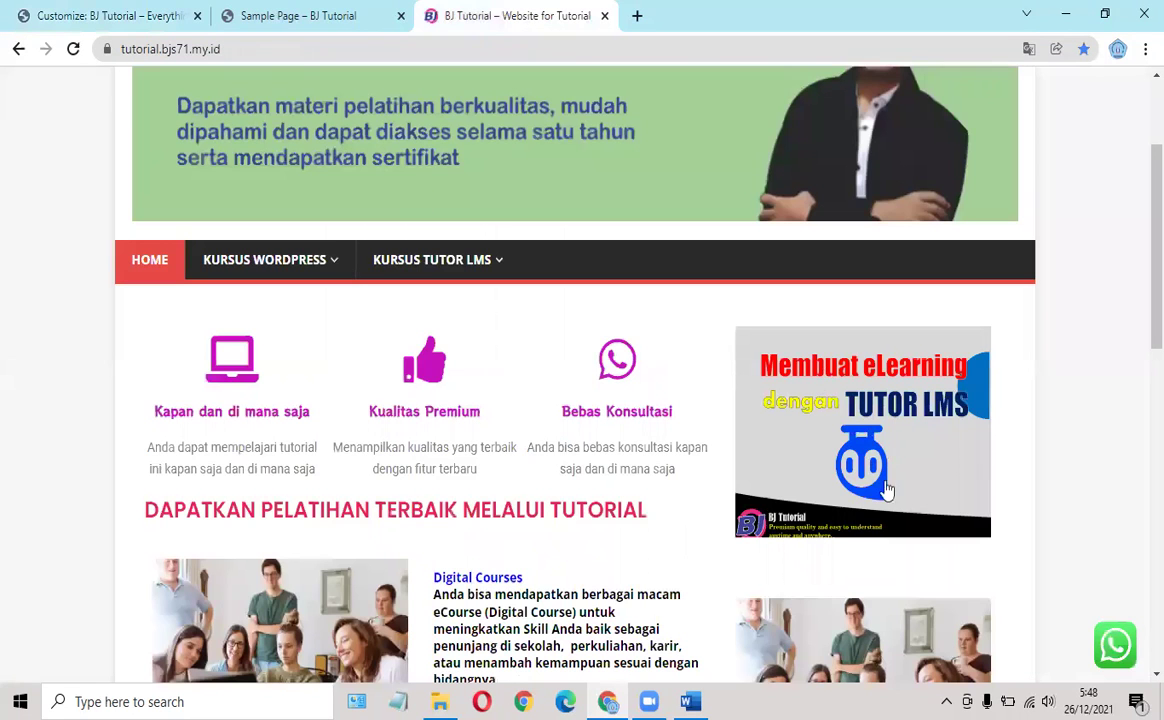
scroll(862, 410, "down", 5)
scroll(862, 400, "down", 3)
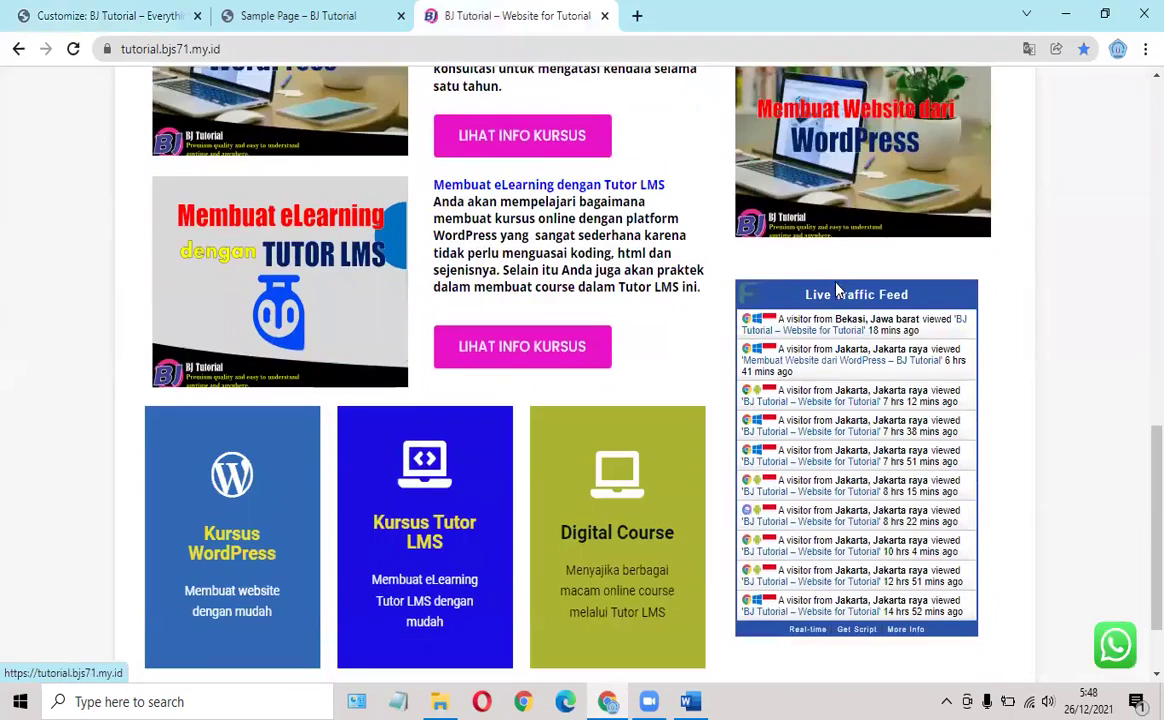
scroll(759, 256, "up", 9)
left_click(127, 20)
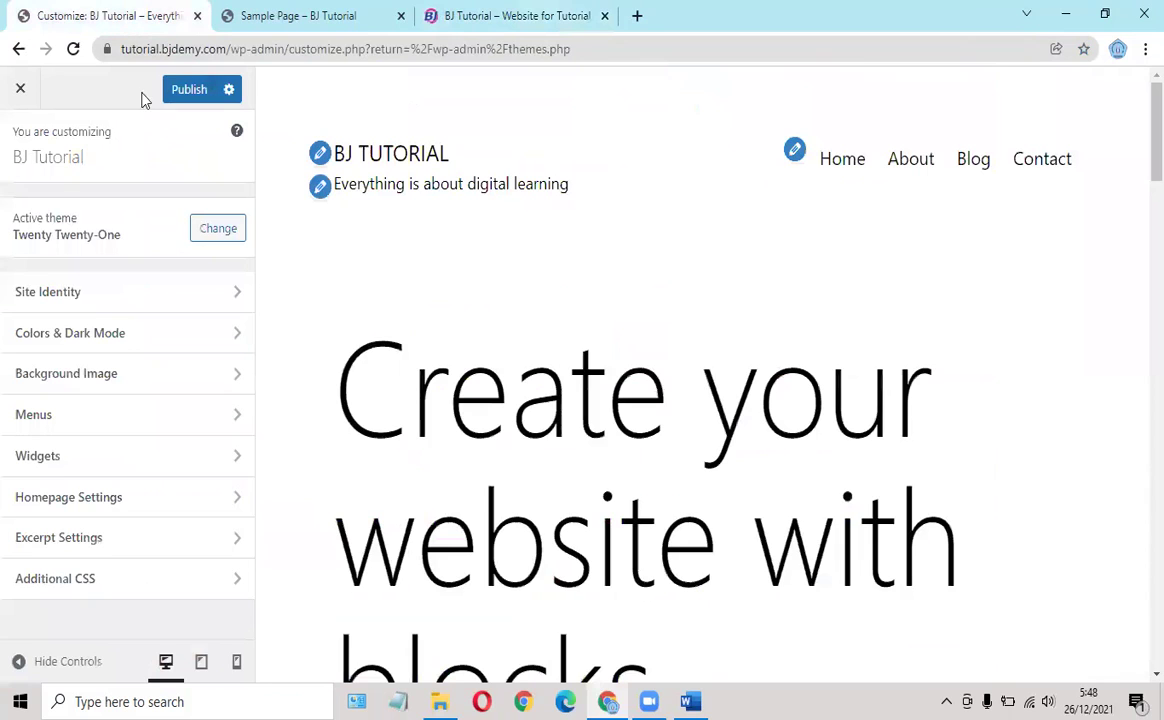
Step: Open the customizer's Homepage Settings, switch to the finished BJ Tutorial website, and examine the layout of its home page
left_click(108, 506)
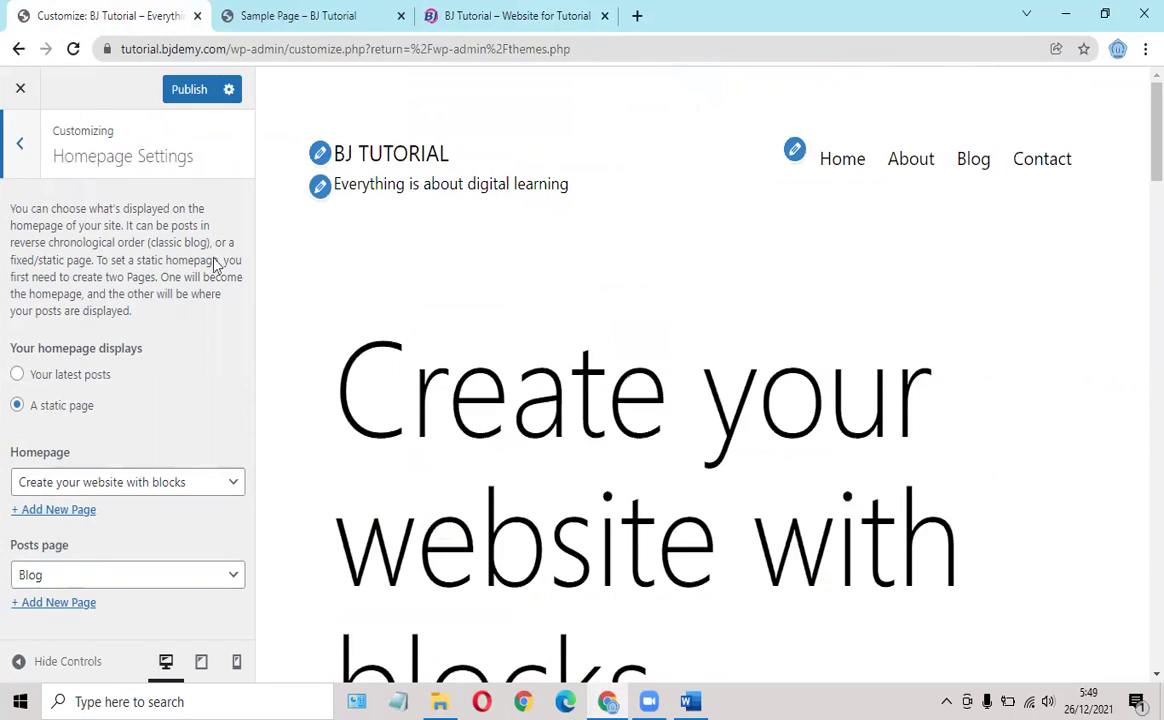
left_click(518, 15)
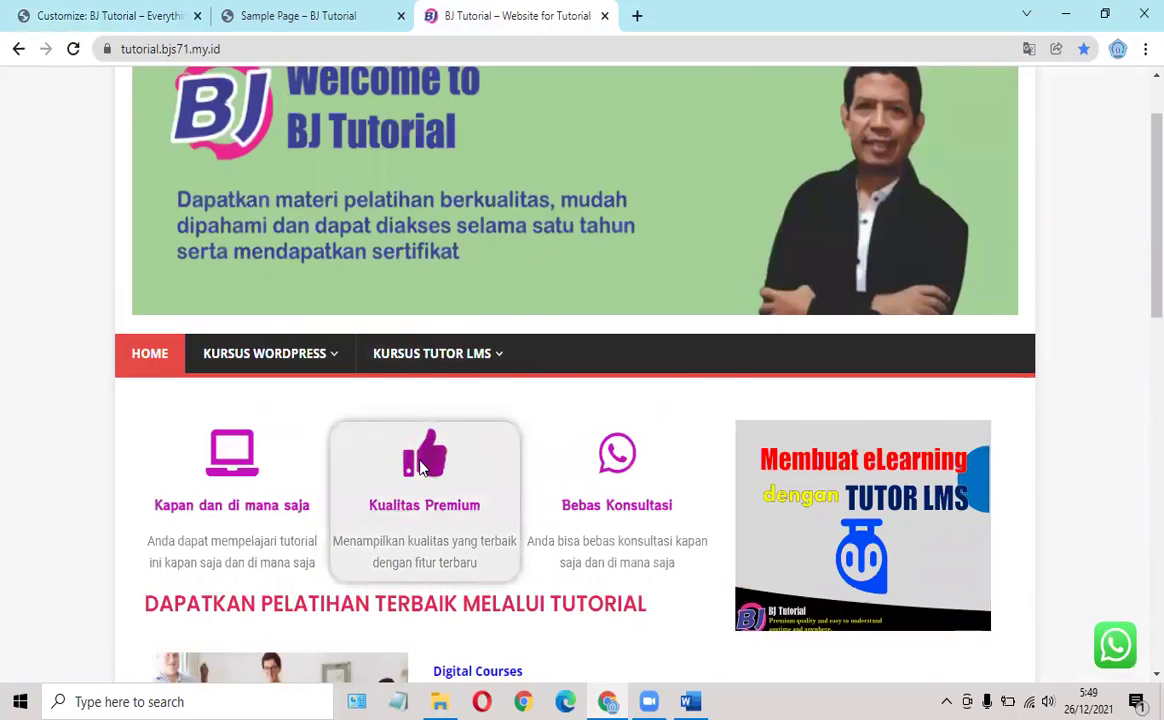
scroll(420, 445, "down", 5)
scroll(420, 445, "up", 5)
scroll(428, 425, "down", 4)
scroll(431, 416, "up", 4)
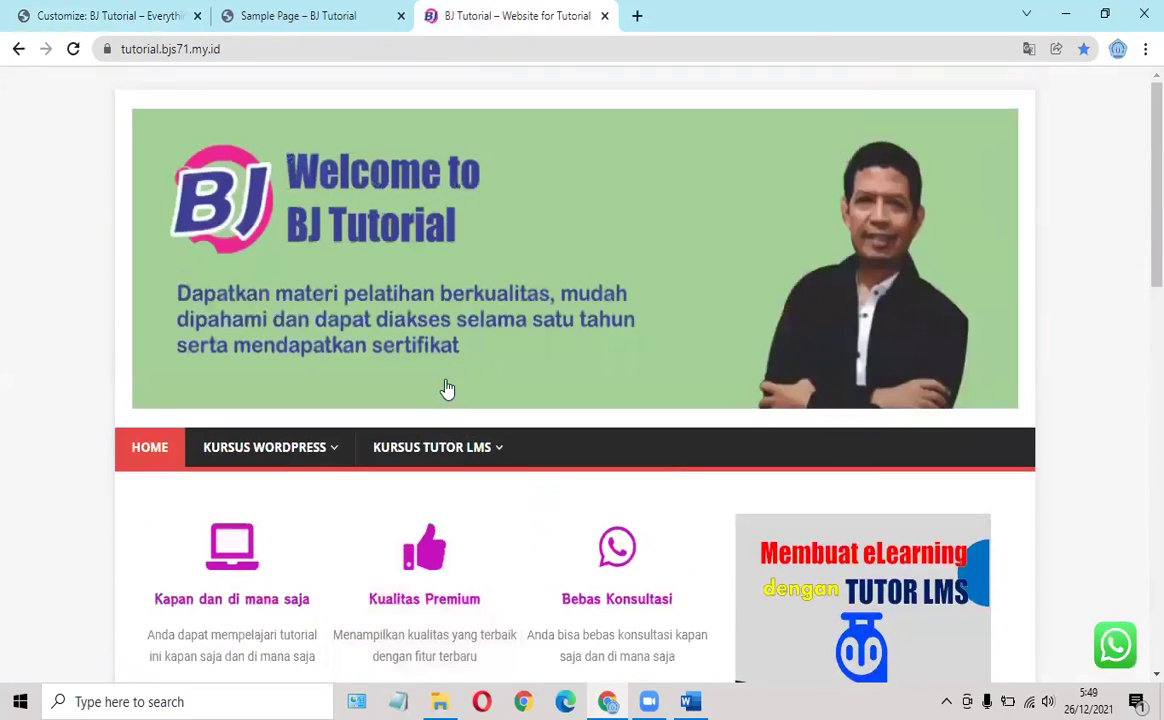
scroll(440, 375, "down", 4)
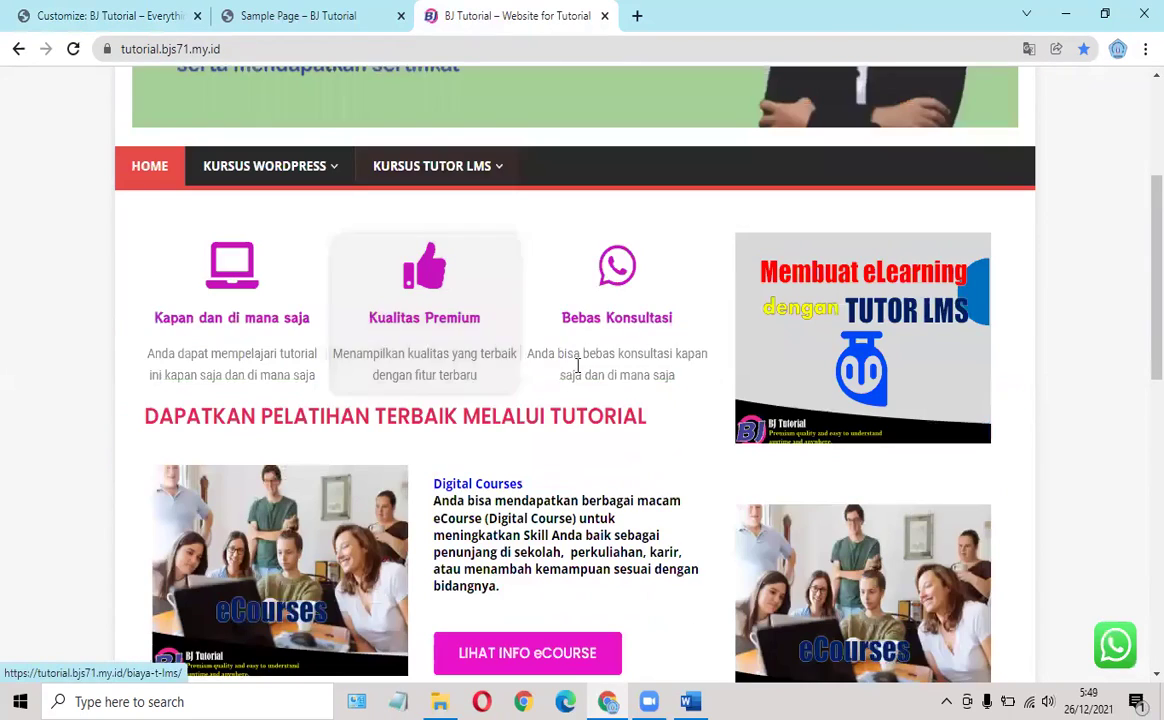
scroll(545, 412, "up", 4)
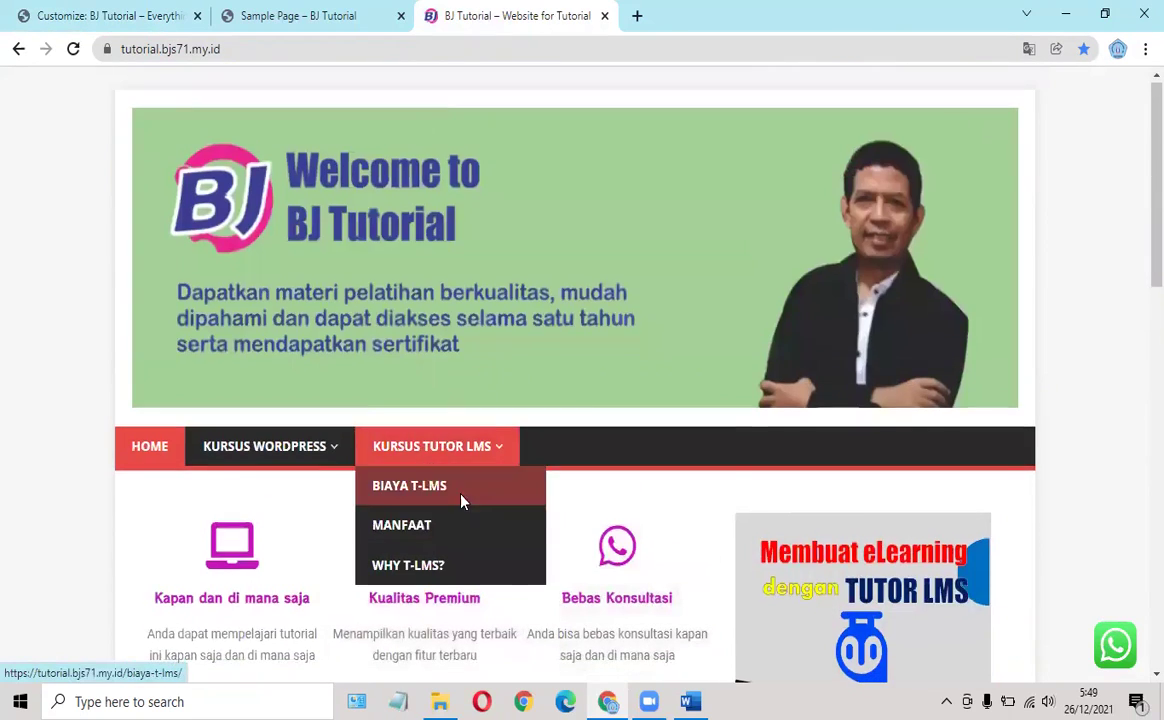
scroll(451, 385, "down", 4)
Step: Return to the customizer's Homepage Settings and set the homepage to display Your latest posts
left_click(105, 15)
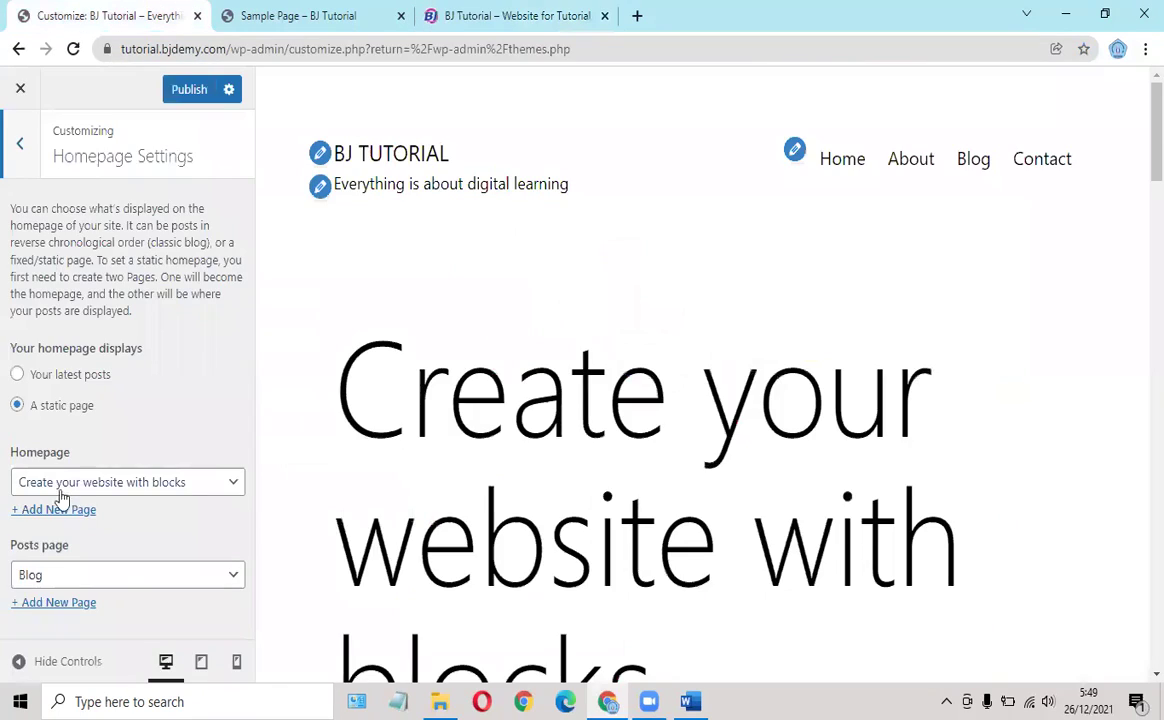
left_click(57, 378)
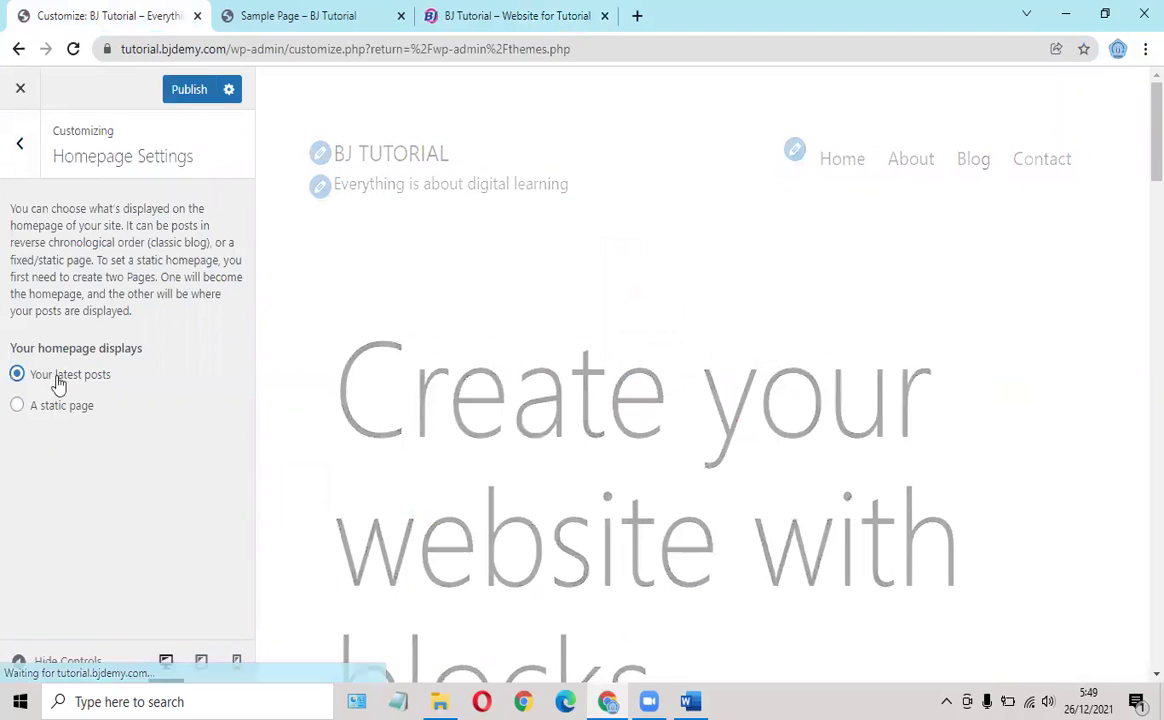
Step: Set the homepage to display A static page and review the page choices for Homepage and Posts page
left_click(44, 412)
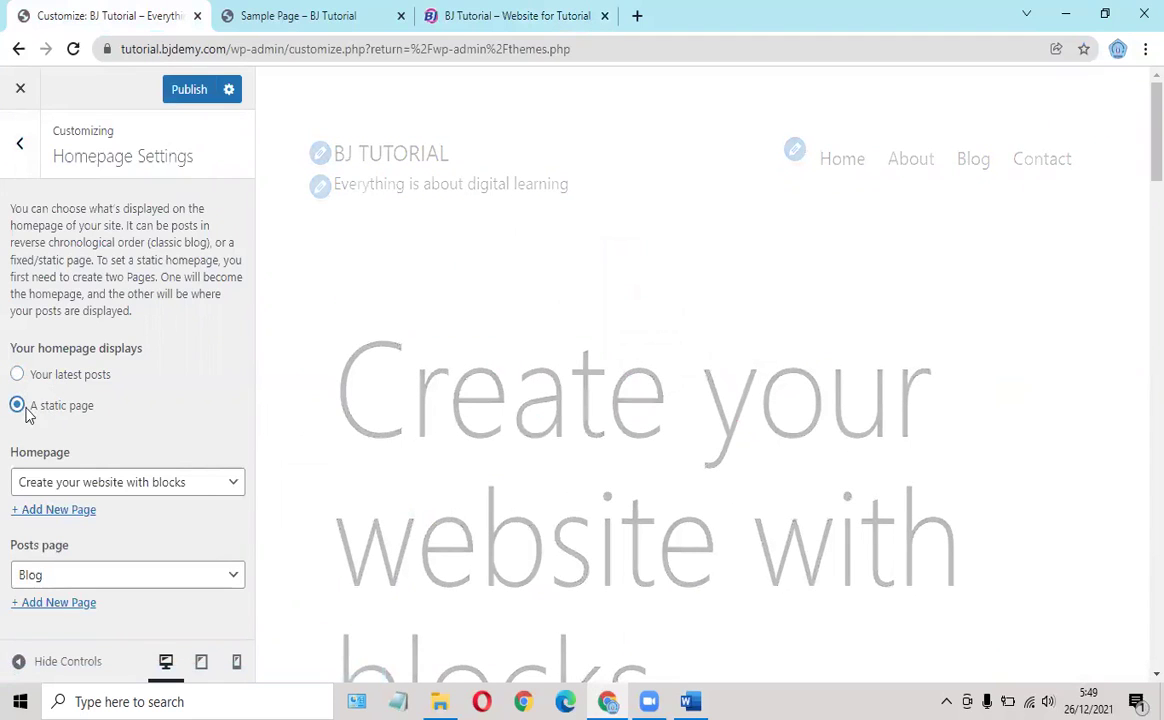
left_click(114, 483)
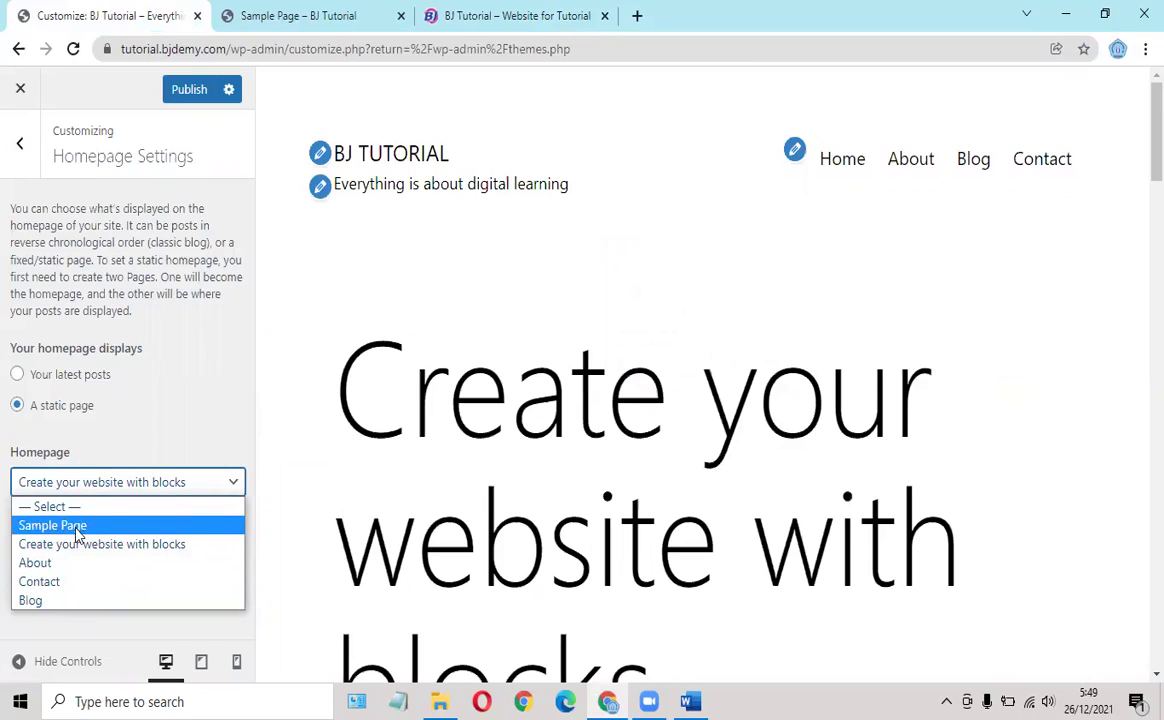
left_click(148, 362)
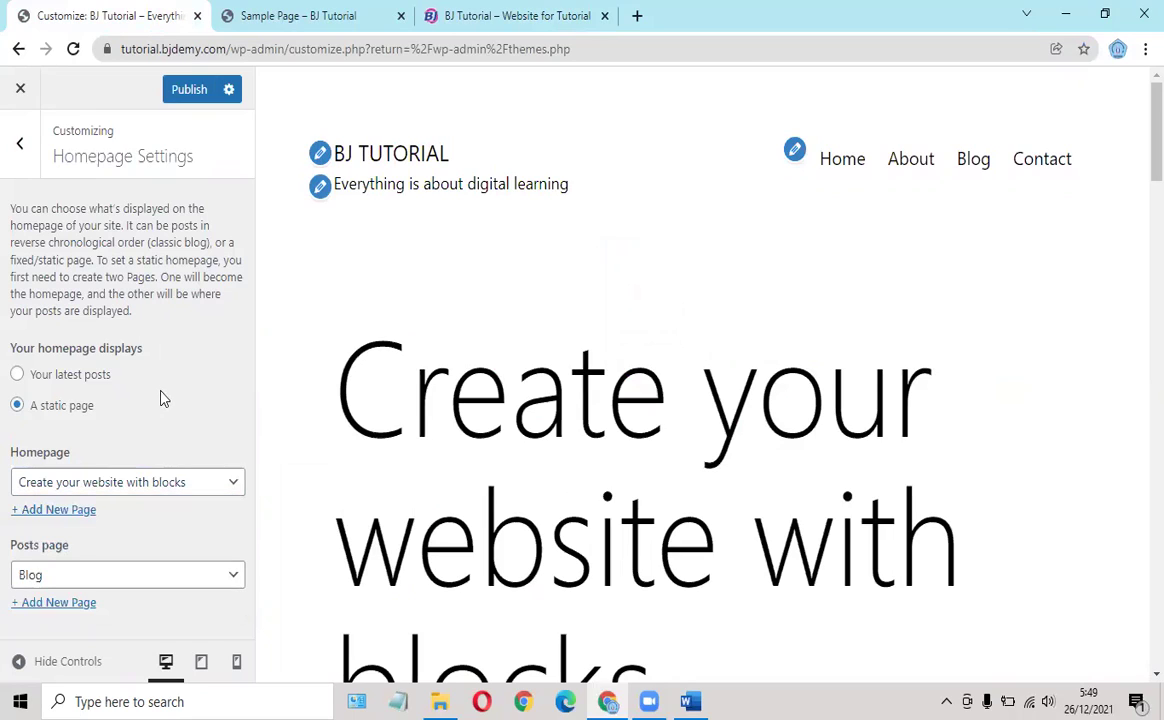
left_click(77, 577)
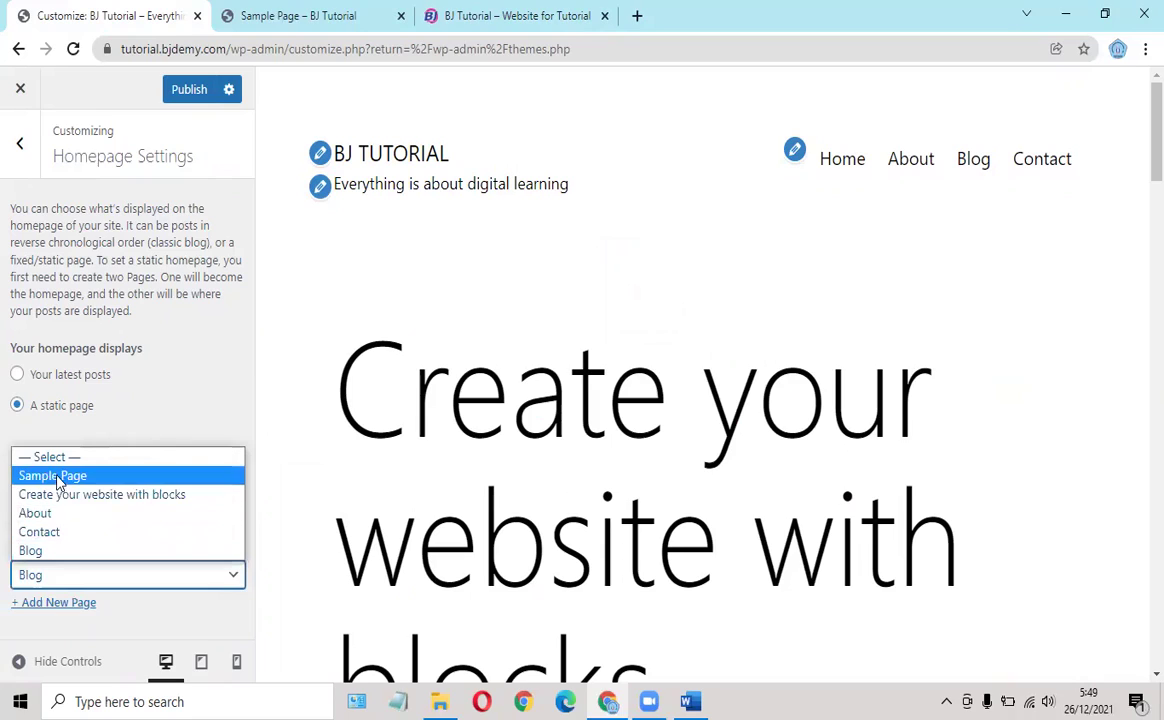
left_click(169, 429)
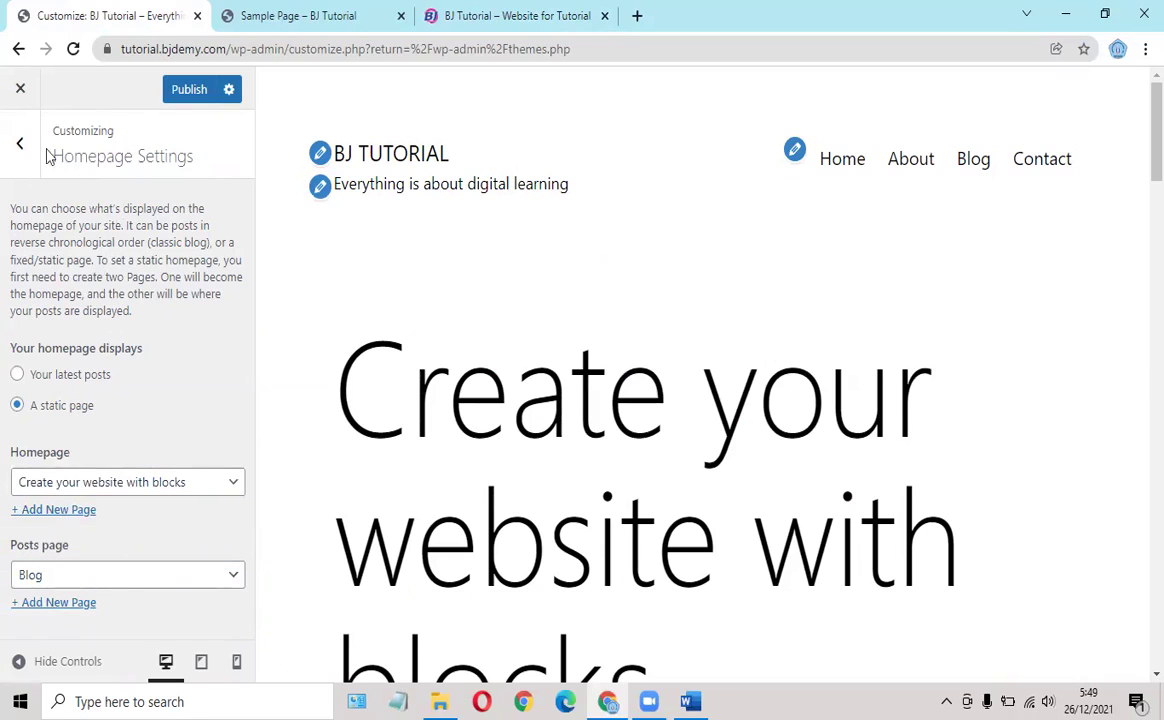
Step: View the customizer's Excerpt Settings, and close the customizer without publishing the changes
left_click(22, 140)
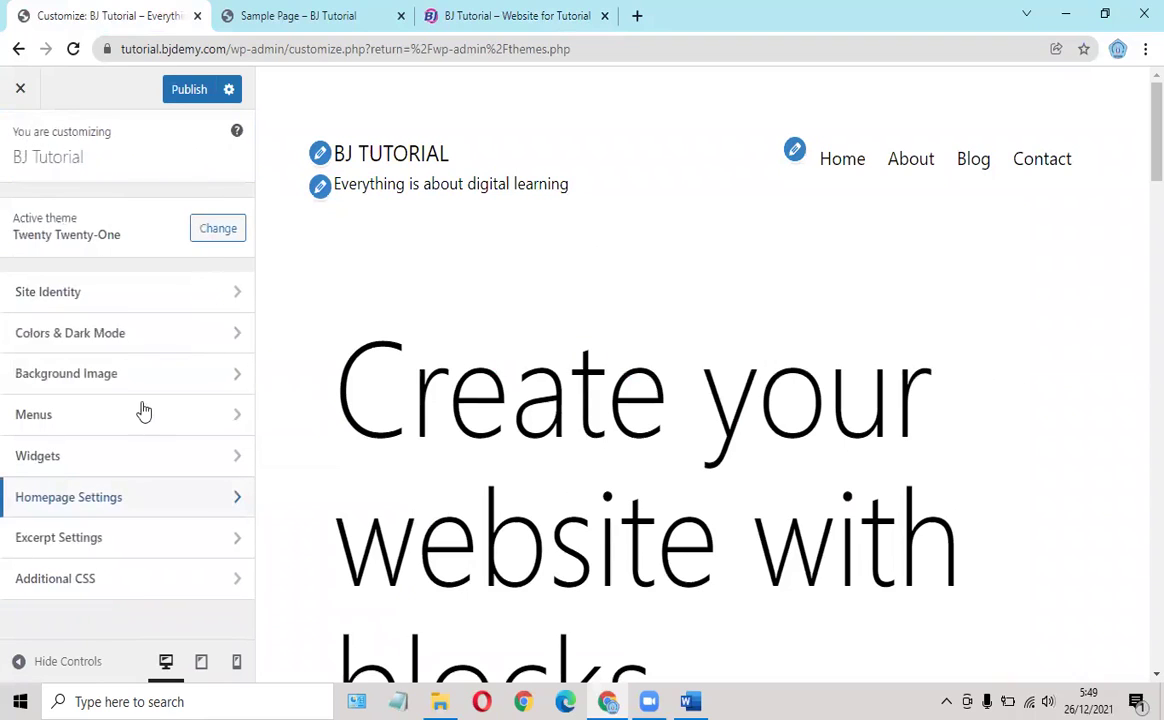
left_click(131, 541)
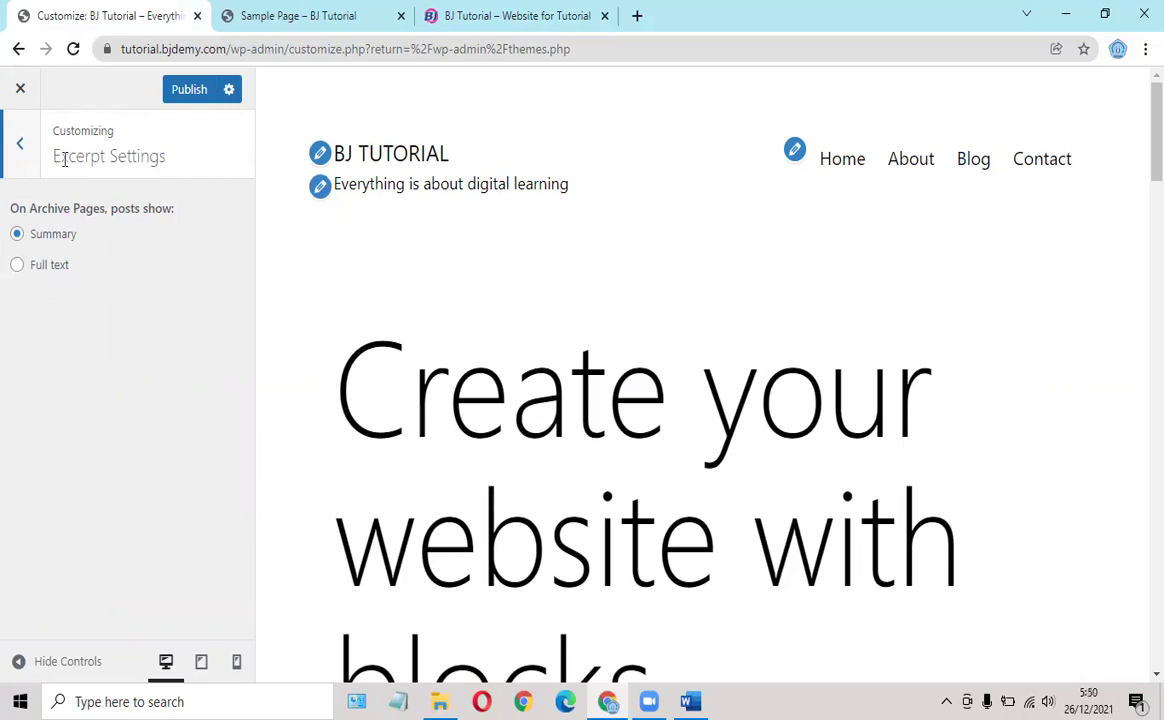
left_click(20, 146)
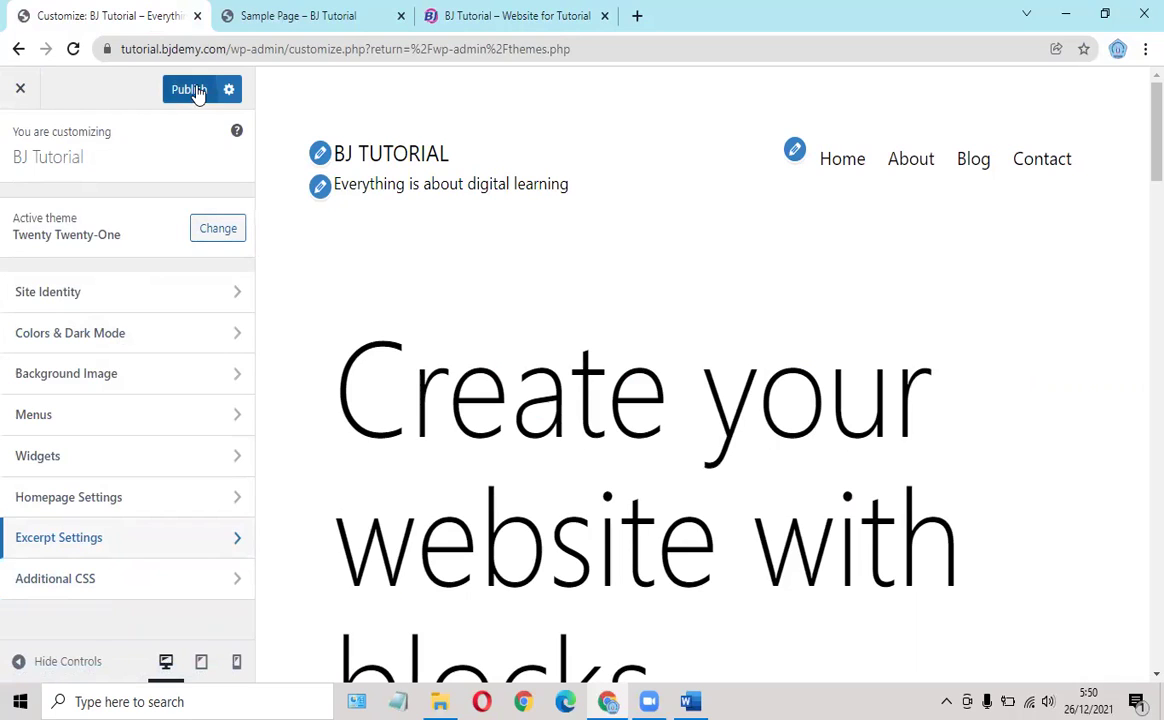
left_click(19, 92)
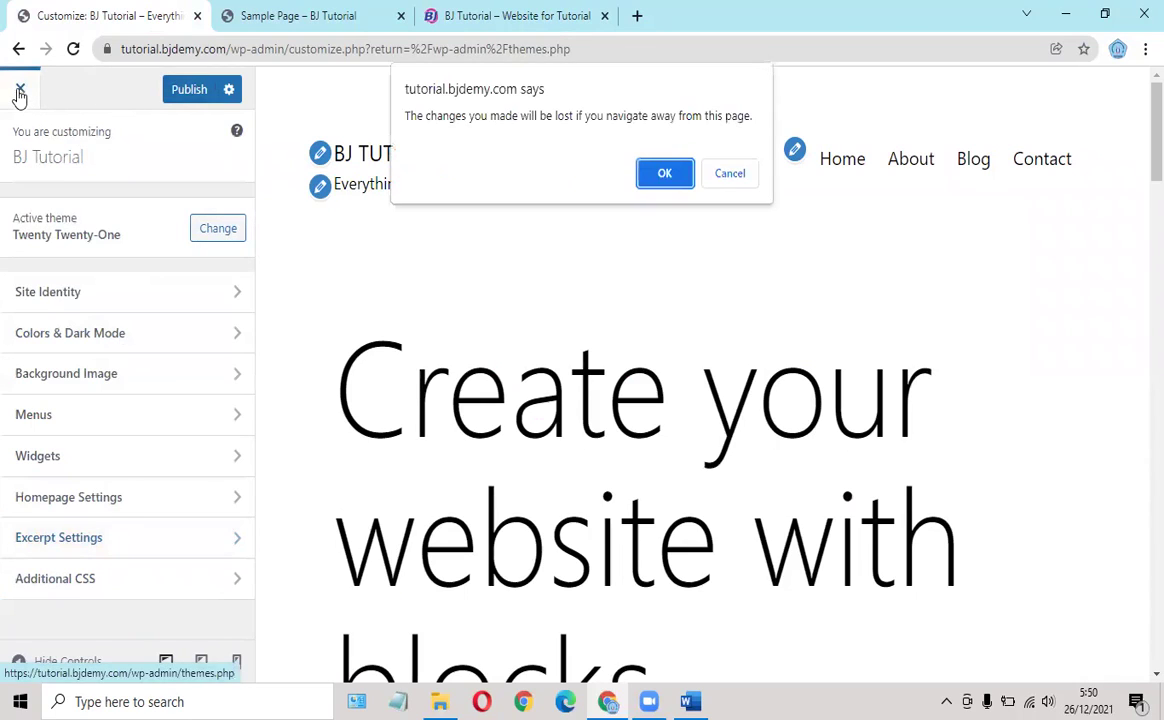
left_click(665, 174)
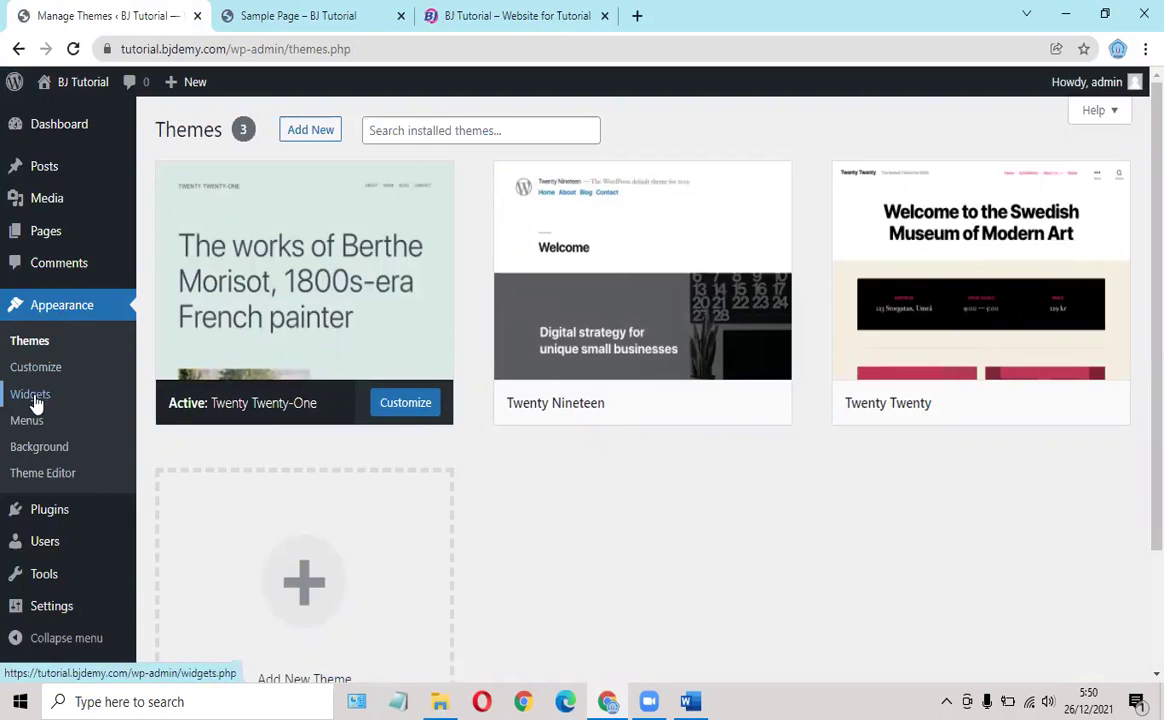
Step: Open the Widgets screen under Appearance and go through the block widgets welcome guide to its end
left_click(38, 397)
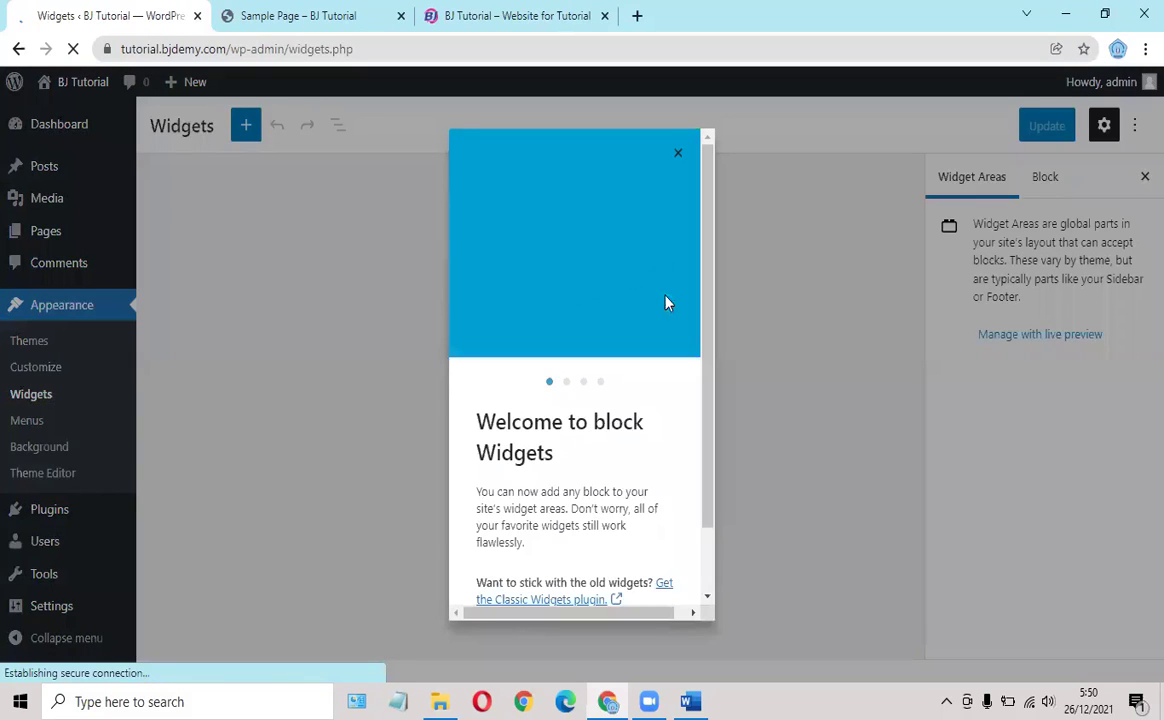
scroll(660, 543, "down", 2)
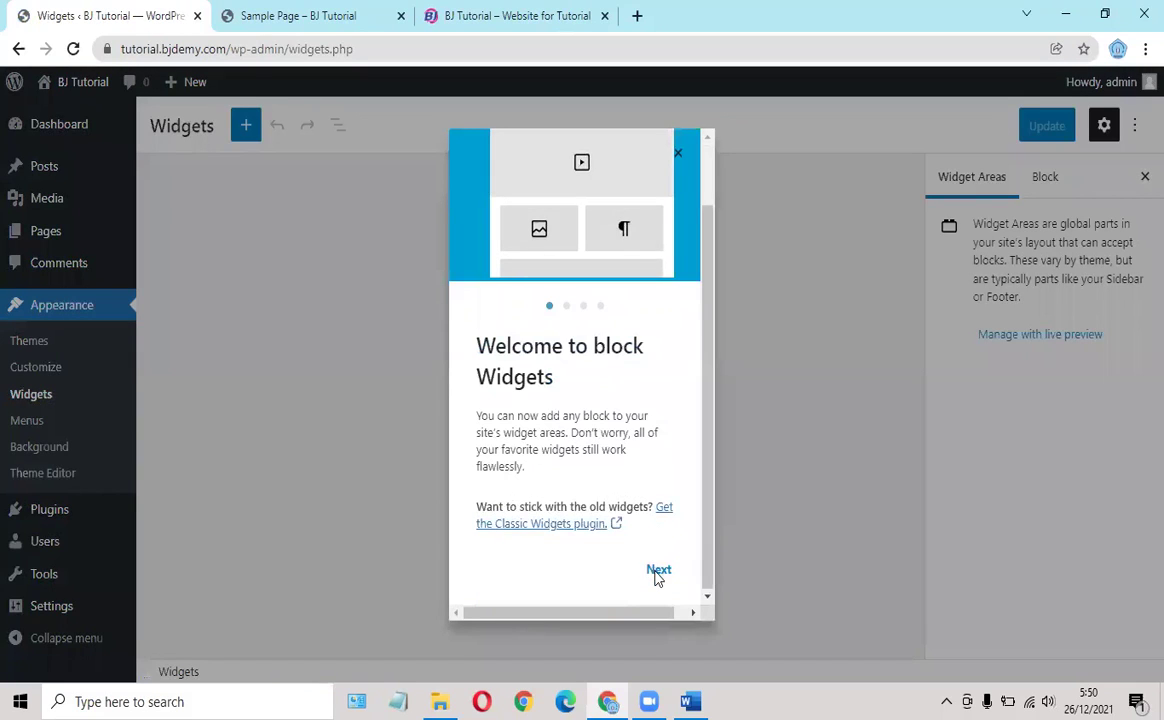
left_click(658, 570)
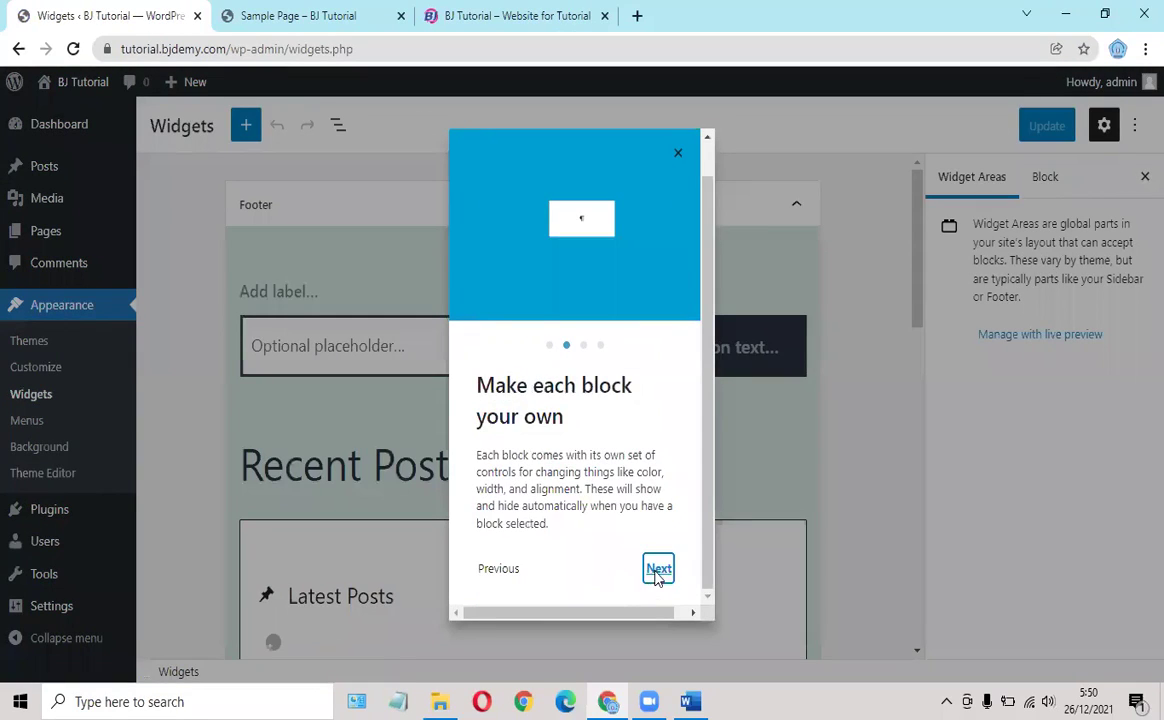
left_click(658, 575)
left_click(670, 586)
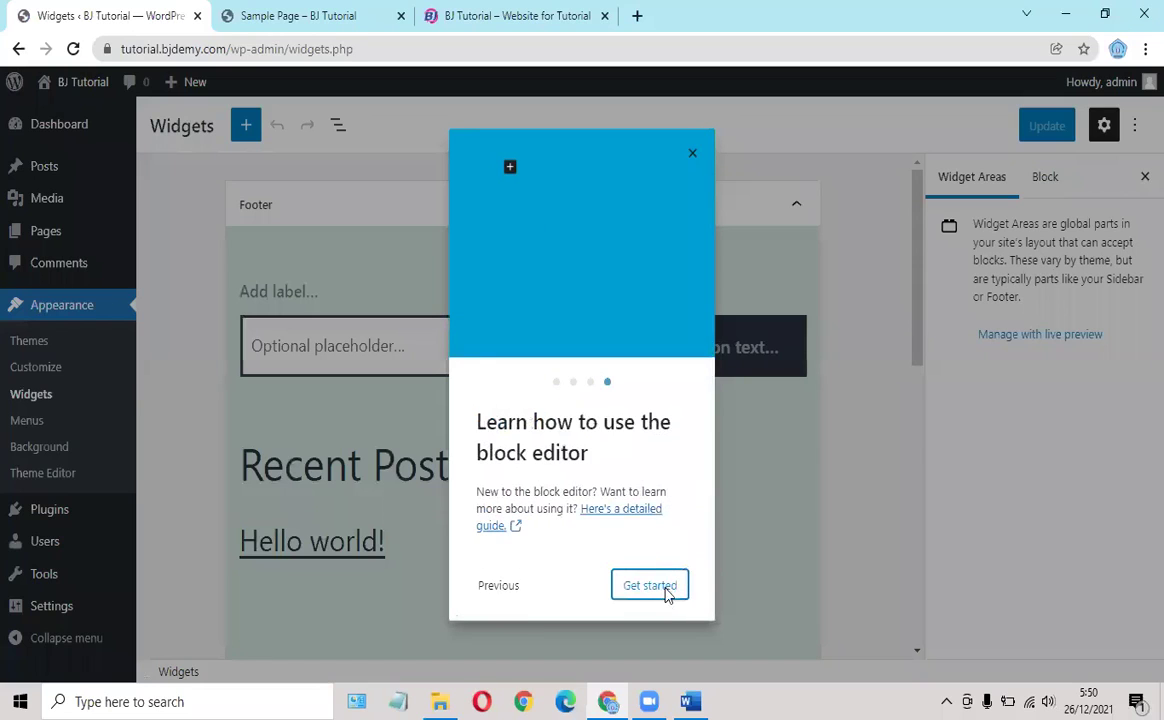
left_click(667, 590)
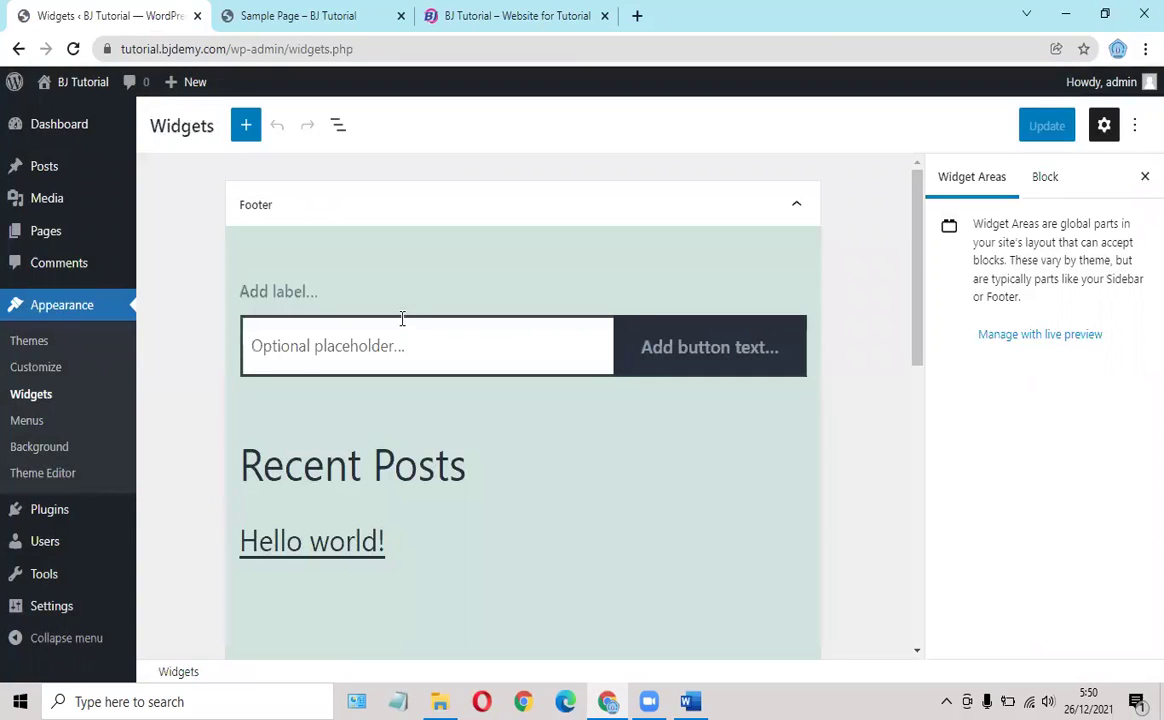
Step: Examine the blocks in the Footer widget area, from the search box down to the categories
scroll(402, 318, "down", 2)
scroll(338, 400, "down", 2)
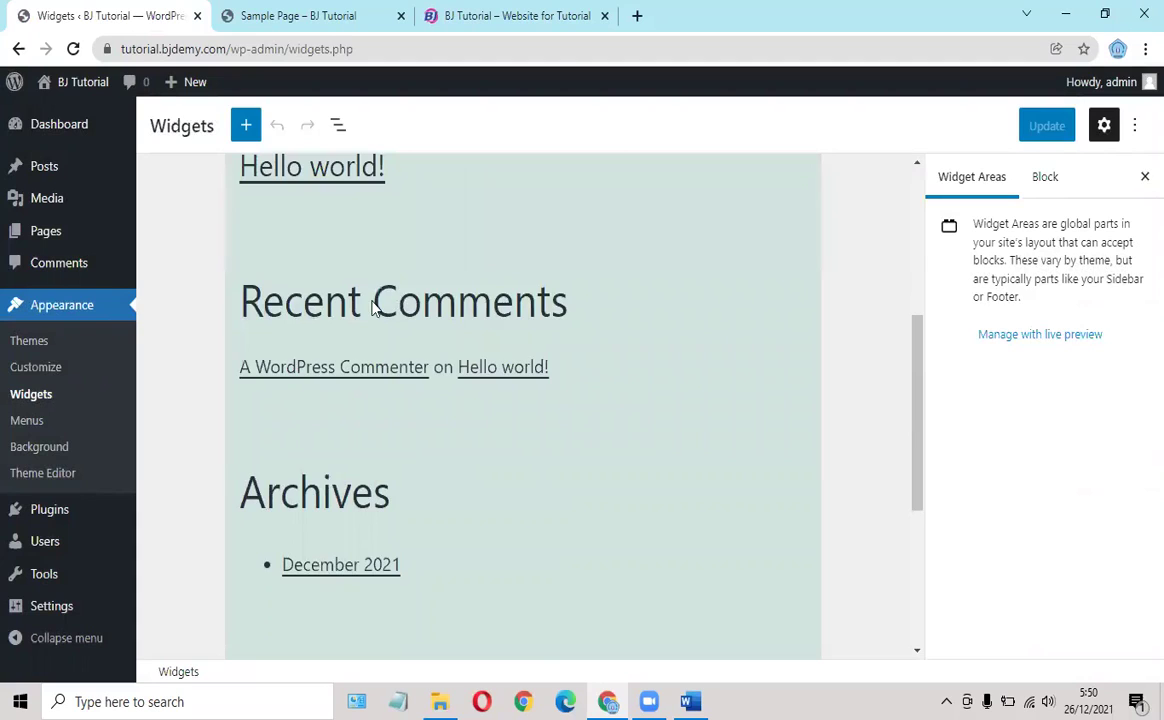
scroll(372, 308, "up", 3)
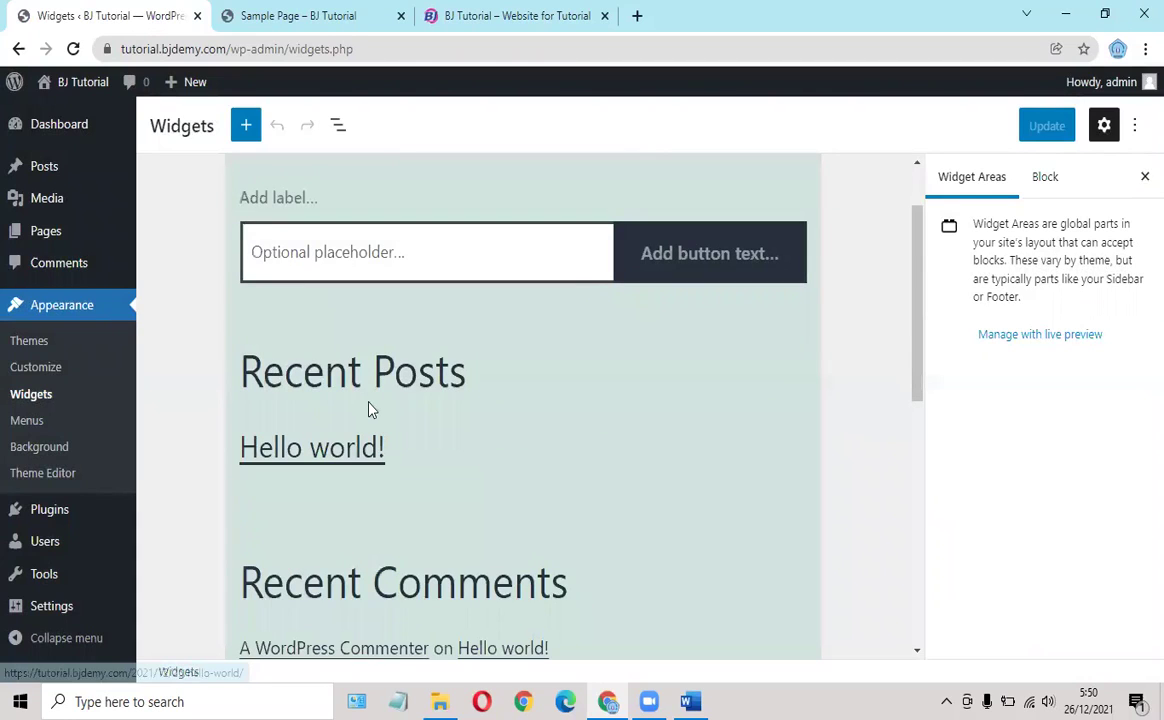
scroll(387, 318, "down", 1)
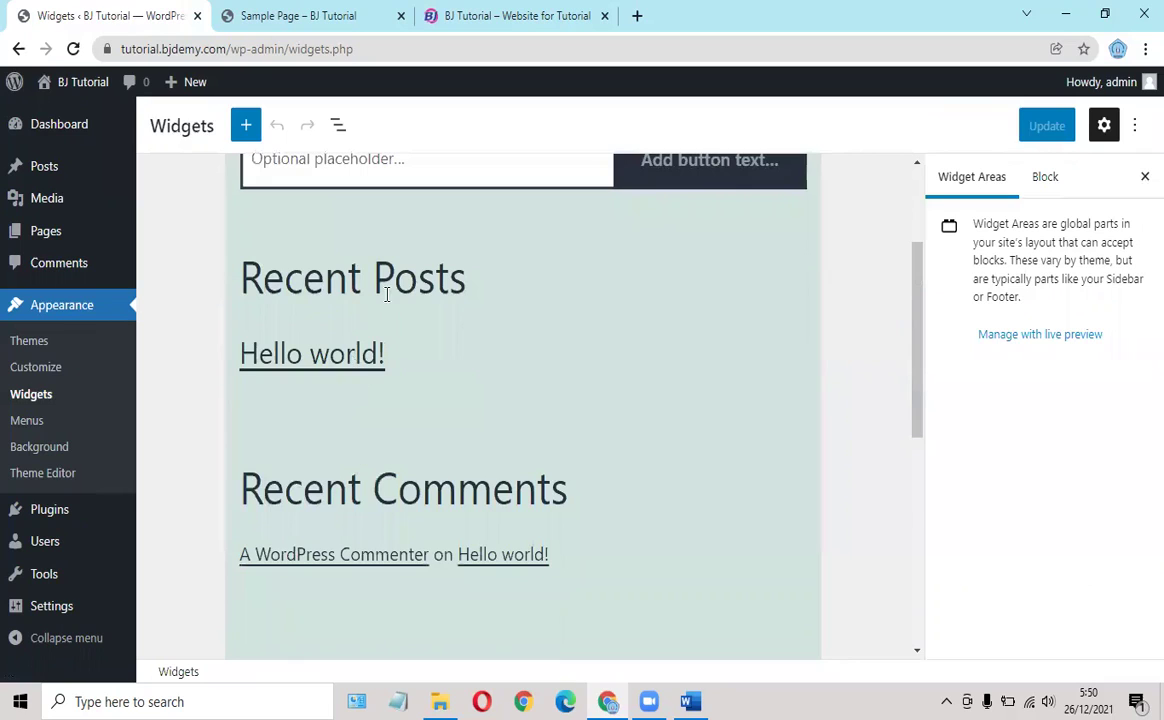
scroll(400, 340, "down", 2)
scroll(370, 390, "down", 2)
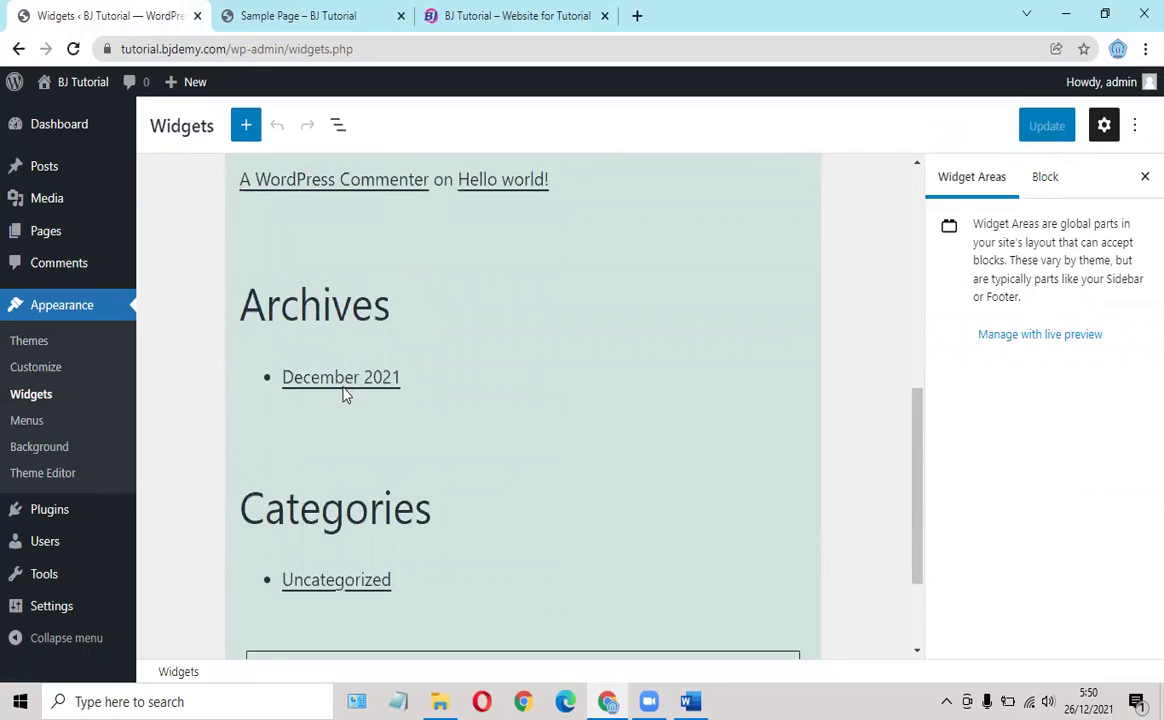
scroll(350, 392, "down", 2)
scroll(358, 387, "up", 6)
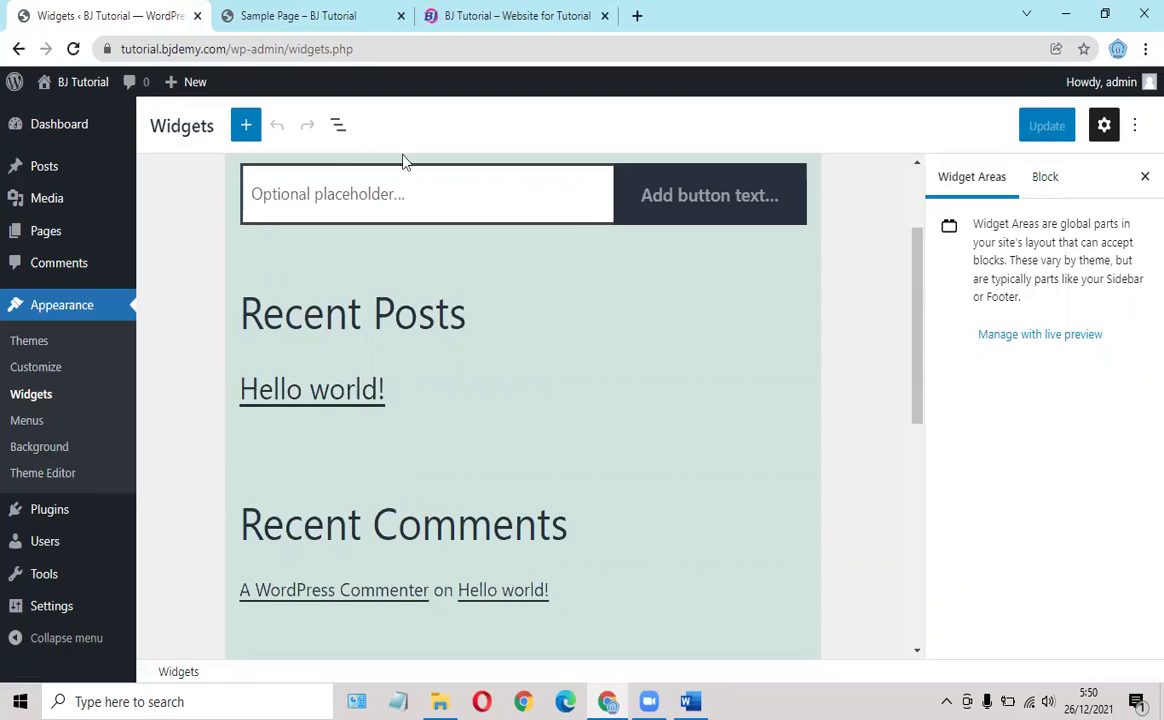
Step: View the menu creation options under Appearance, and open the Background Image setting and leave it without saving
left_click(38, 423)
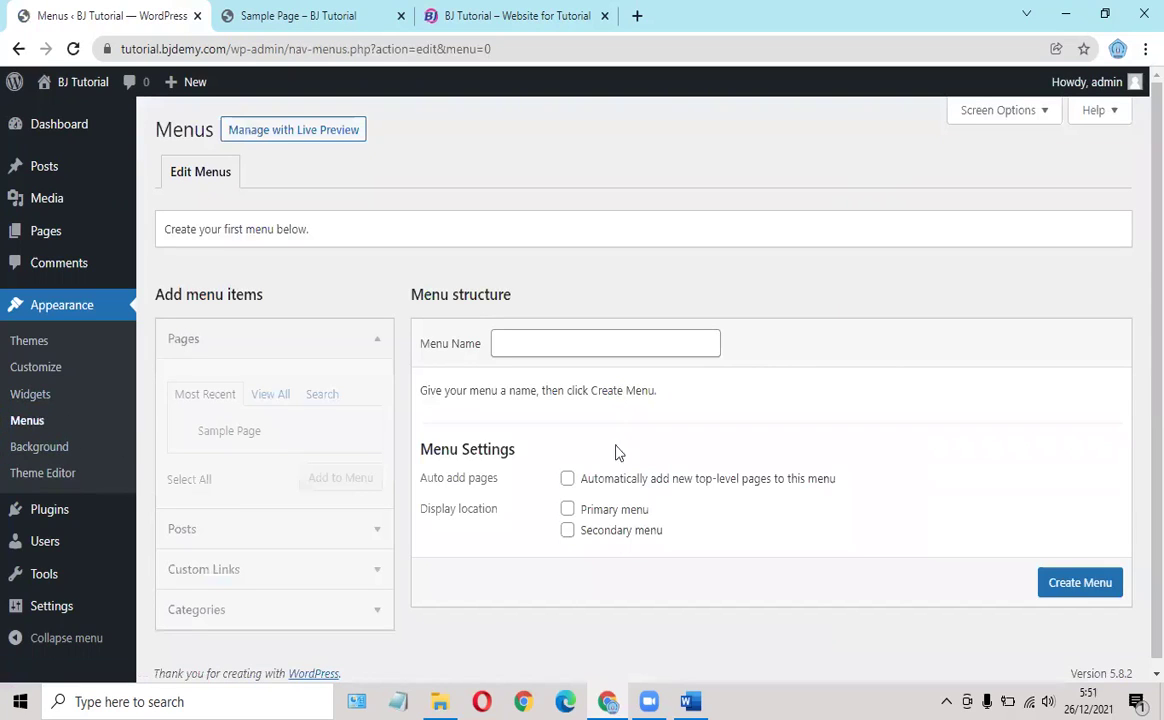
scroll(268, 522, "down", 1)
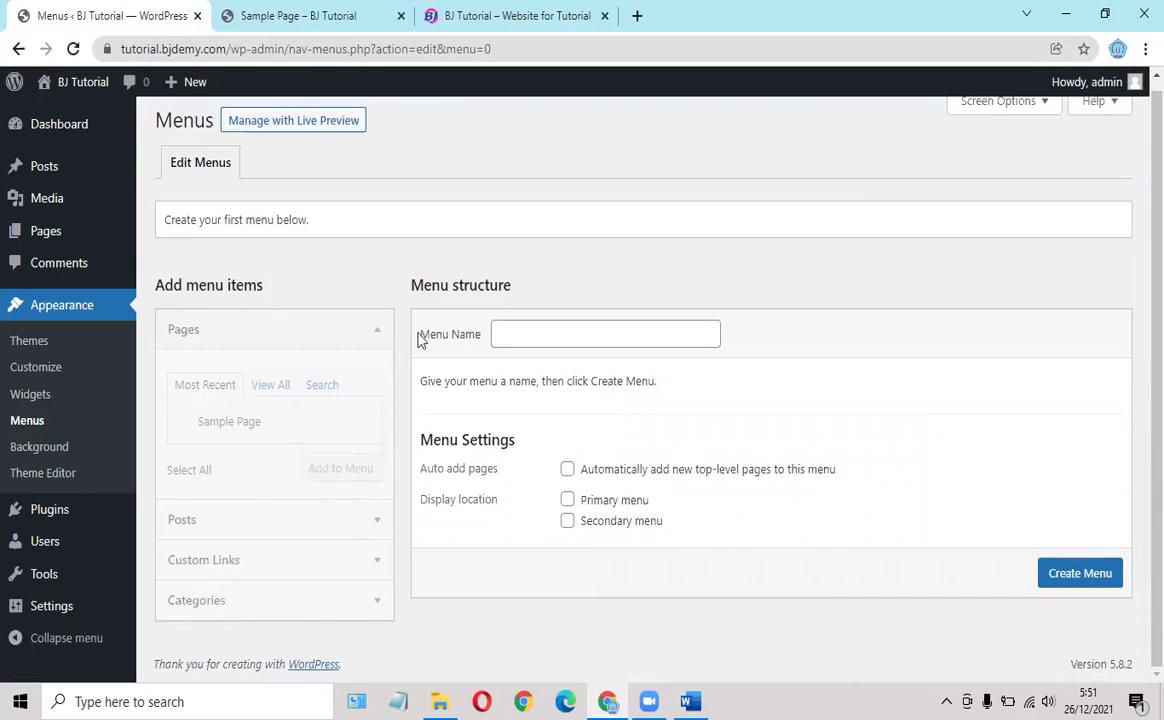
left_click(35, 455)
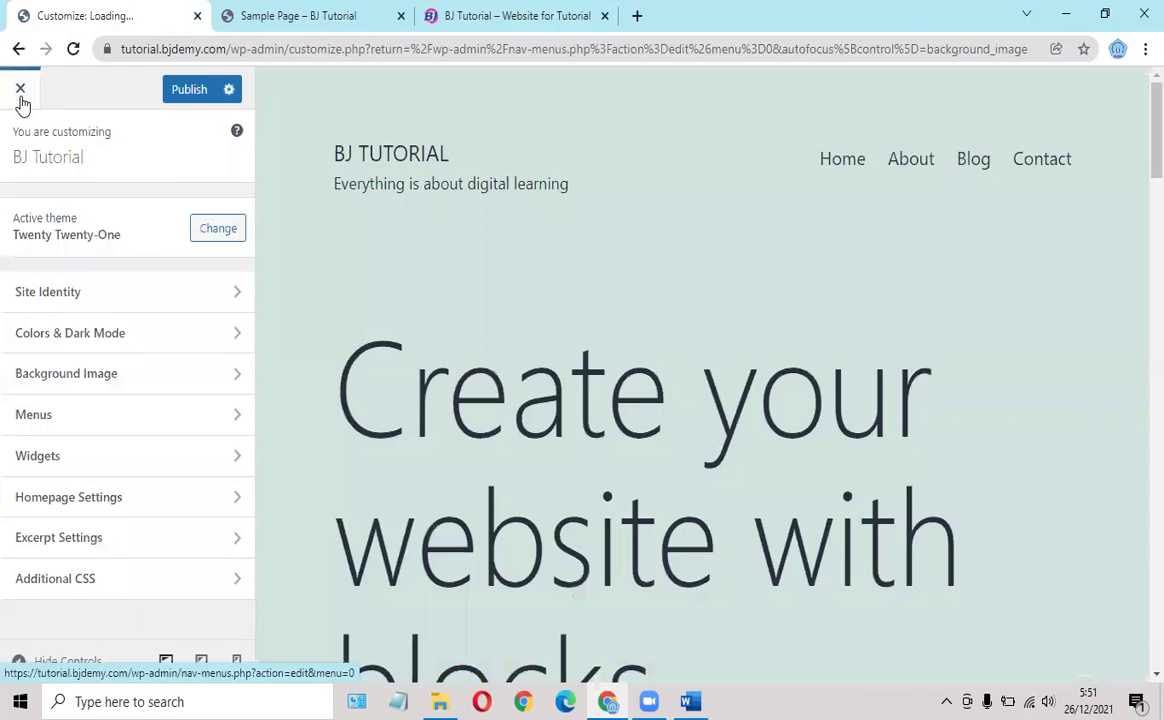
left_click(21, 96)
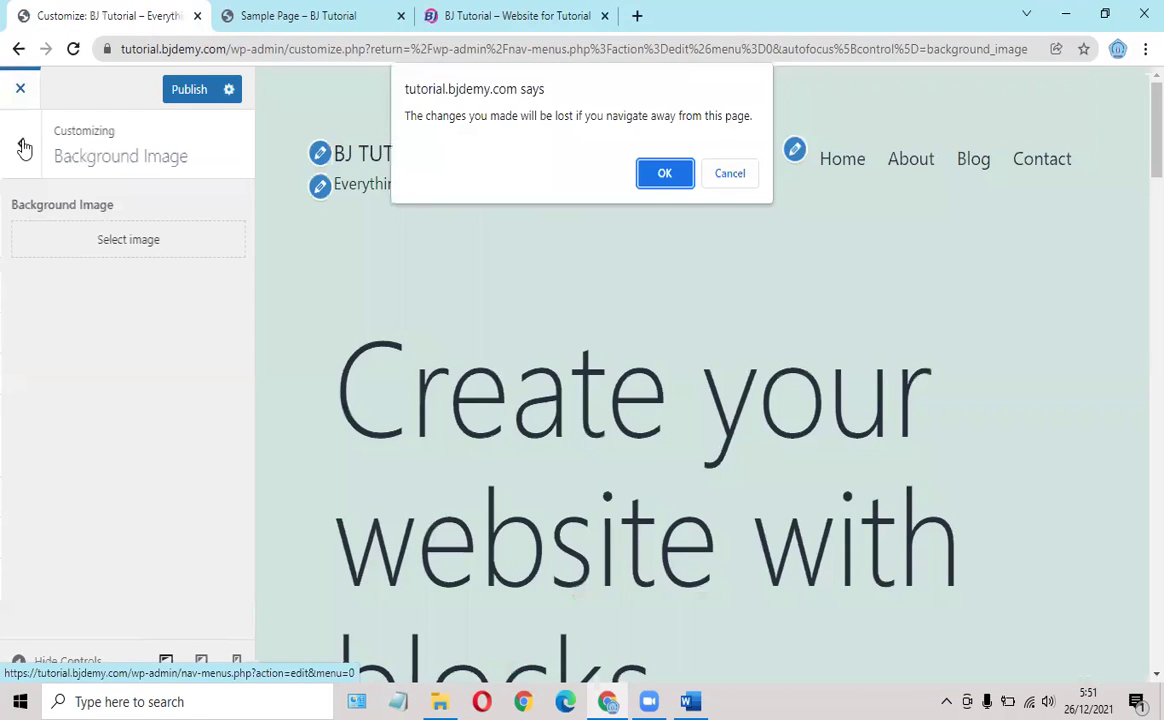
left_click(662, 172)
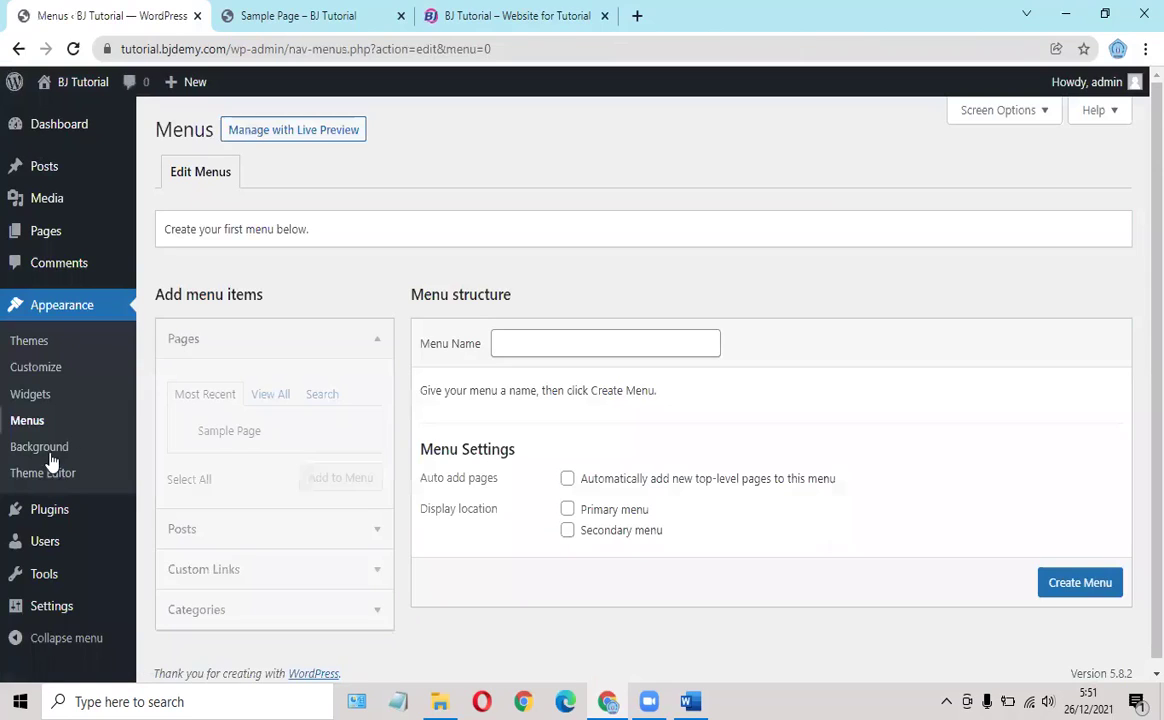
Step: Open the Theme Editor, and move on to the list of installed plugins
left_click(45, 472)
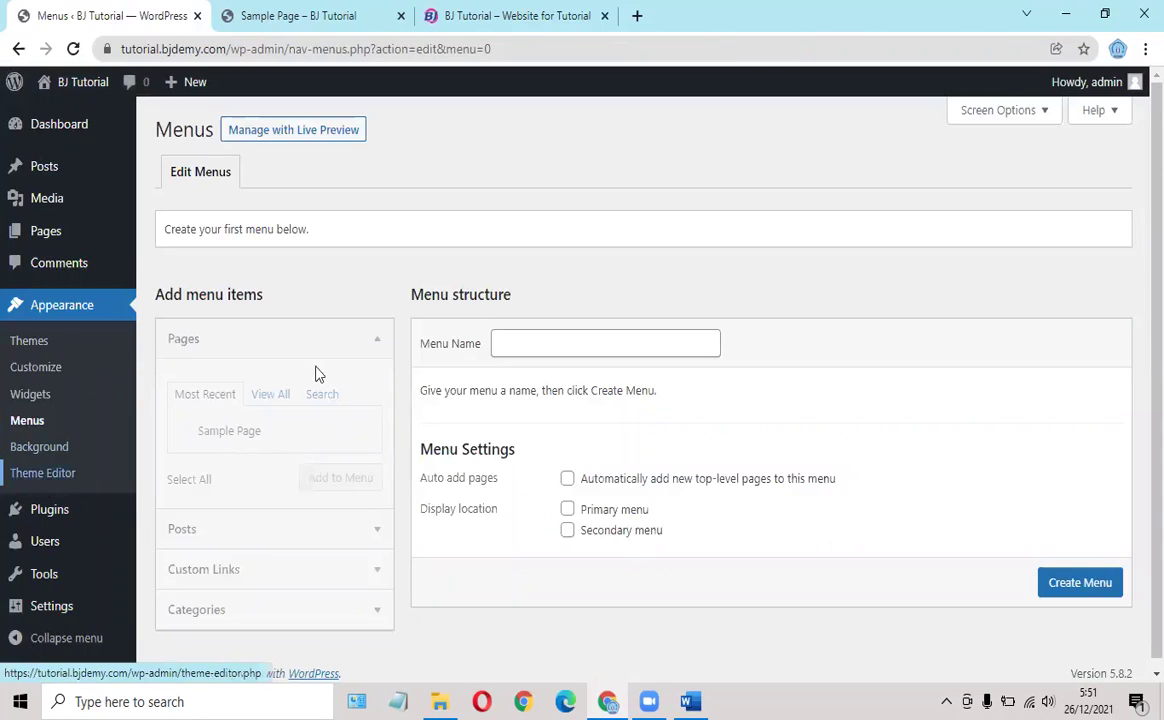
left_click(57, 516)
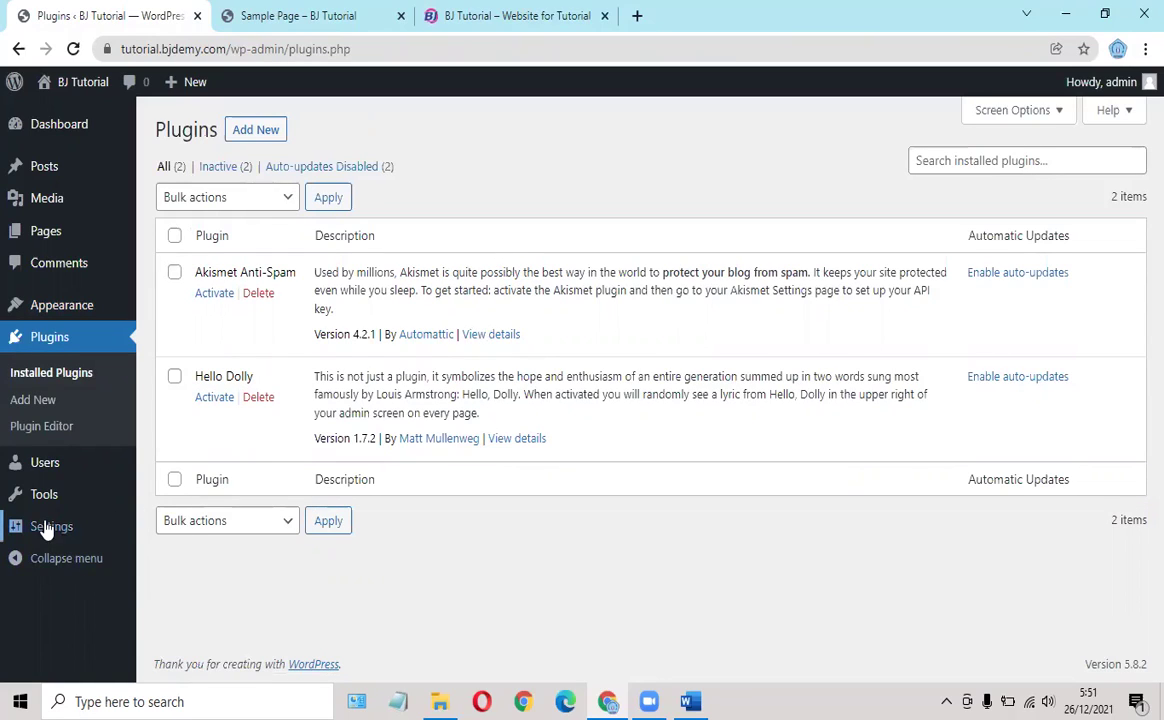
Step: View the list of all users and the Available Tools page
mouse_move(78, 481)
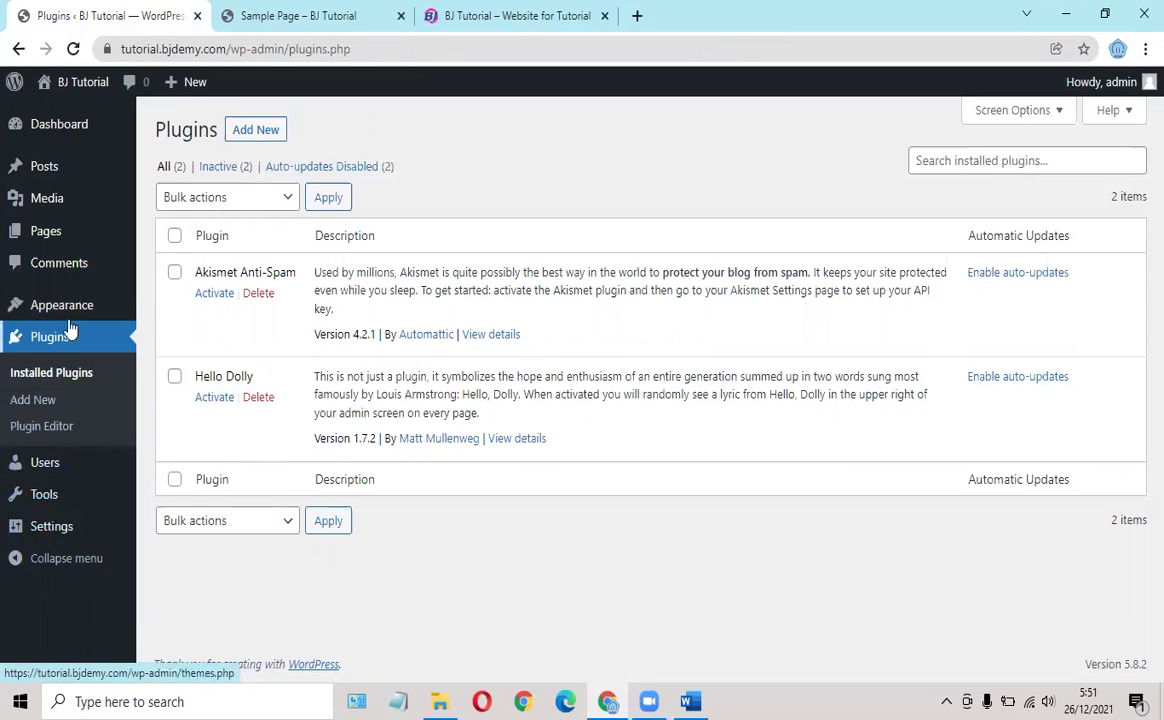
left_click(47, 468)
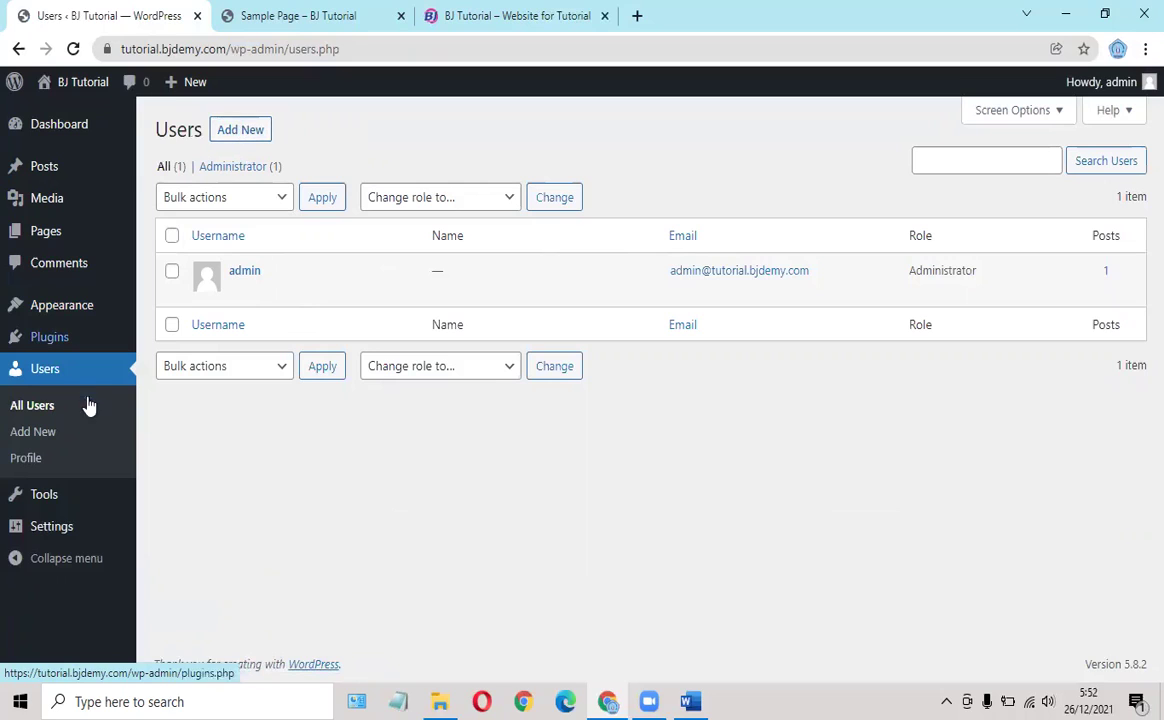
left_click(43, 497)
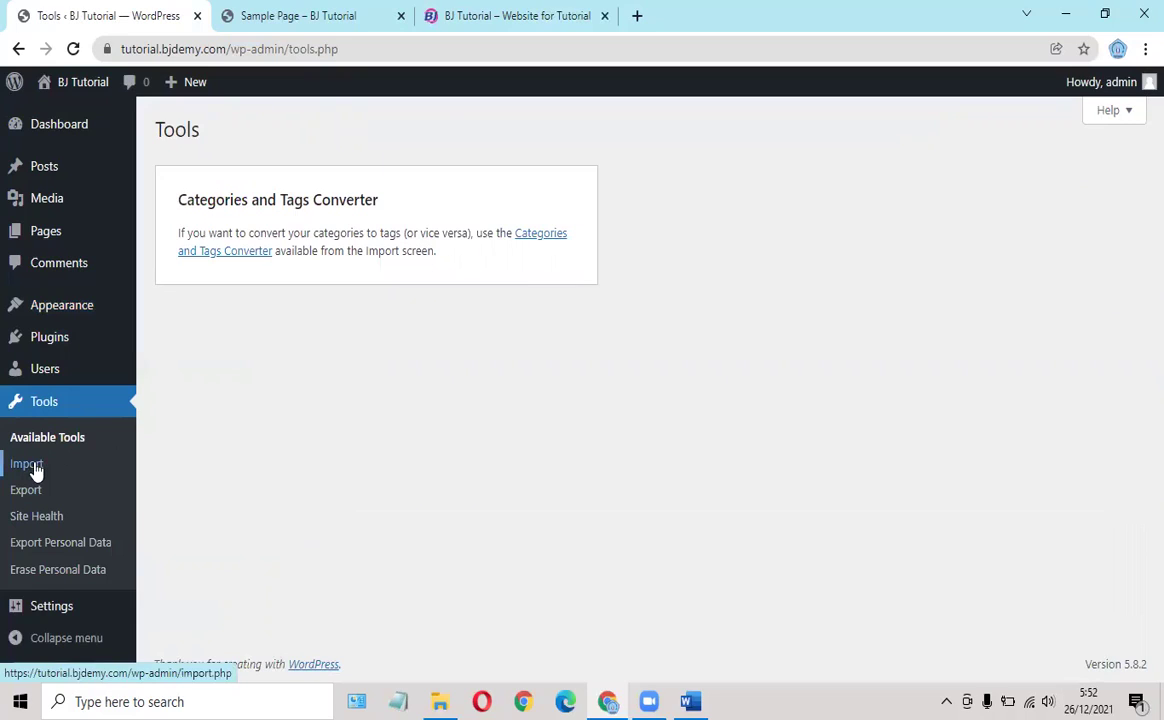
Step: Examine the home page content of the finished BJ Tutorial website and return to the Tools page
left_click(496, 18)
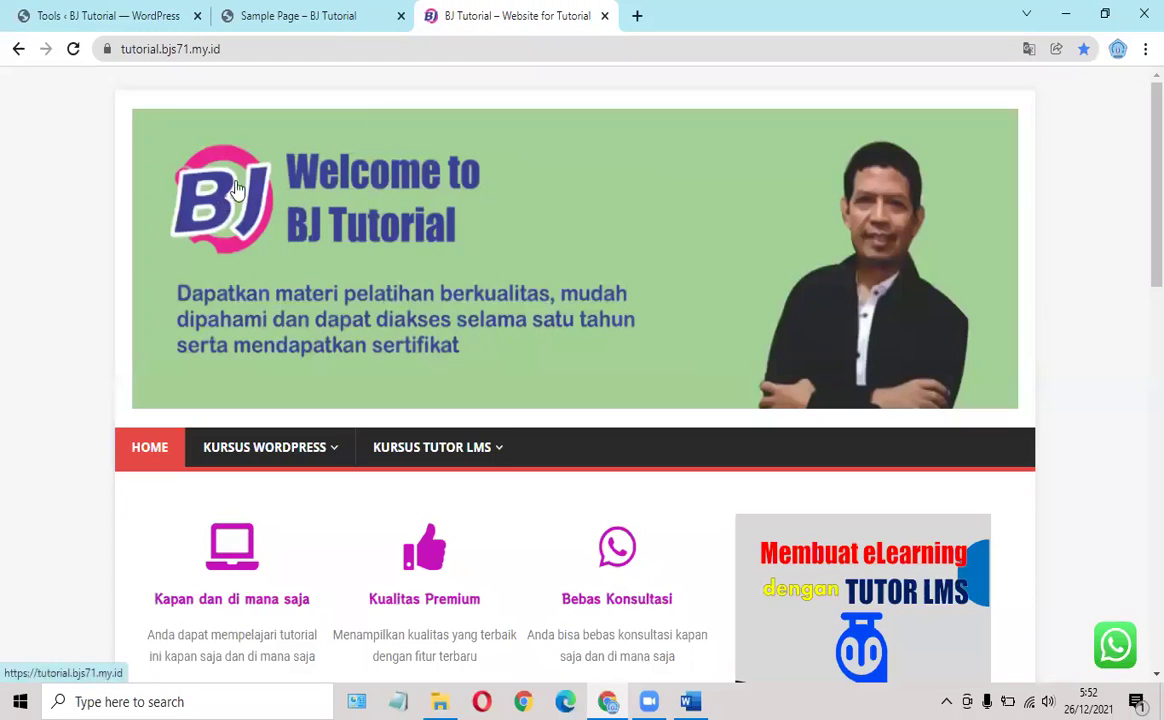
scroll(491, 210, "down", 4)
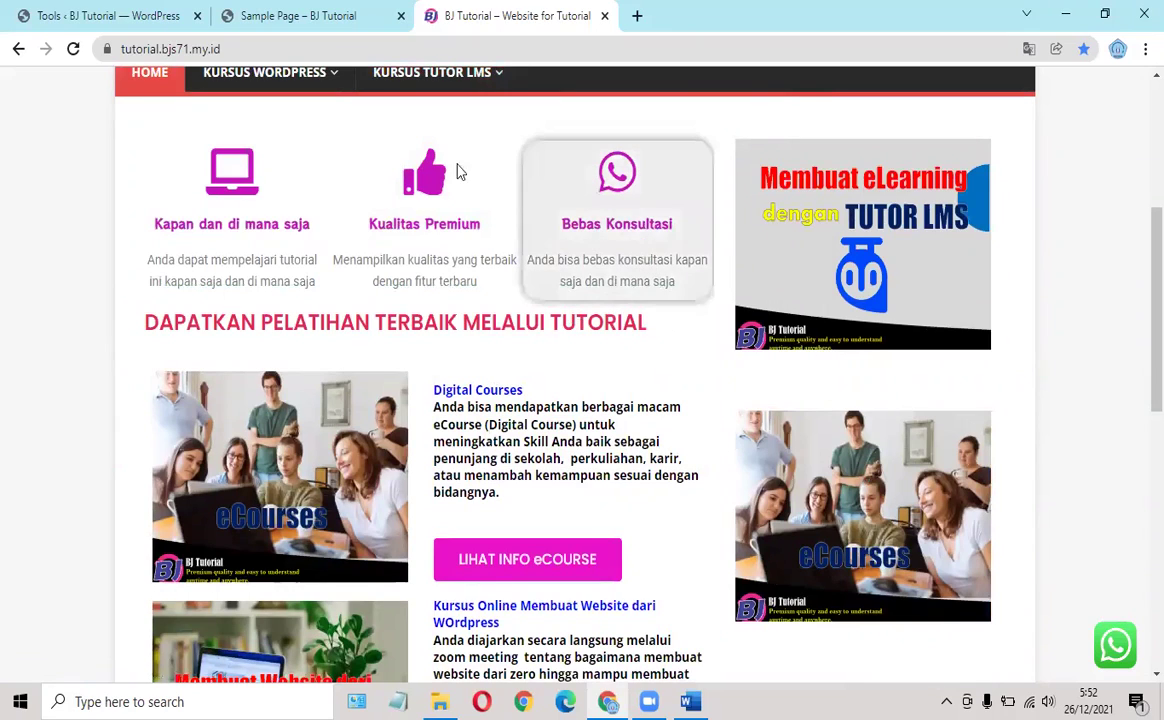
left_click(112, 16)
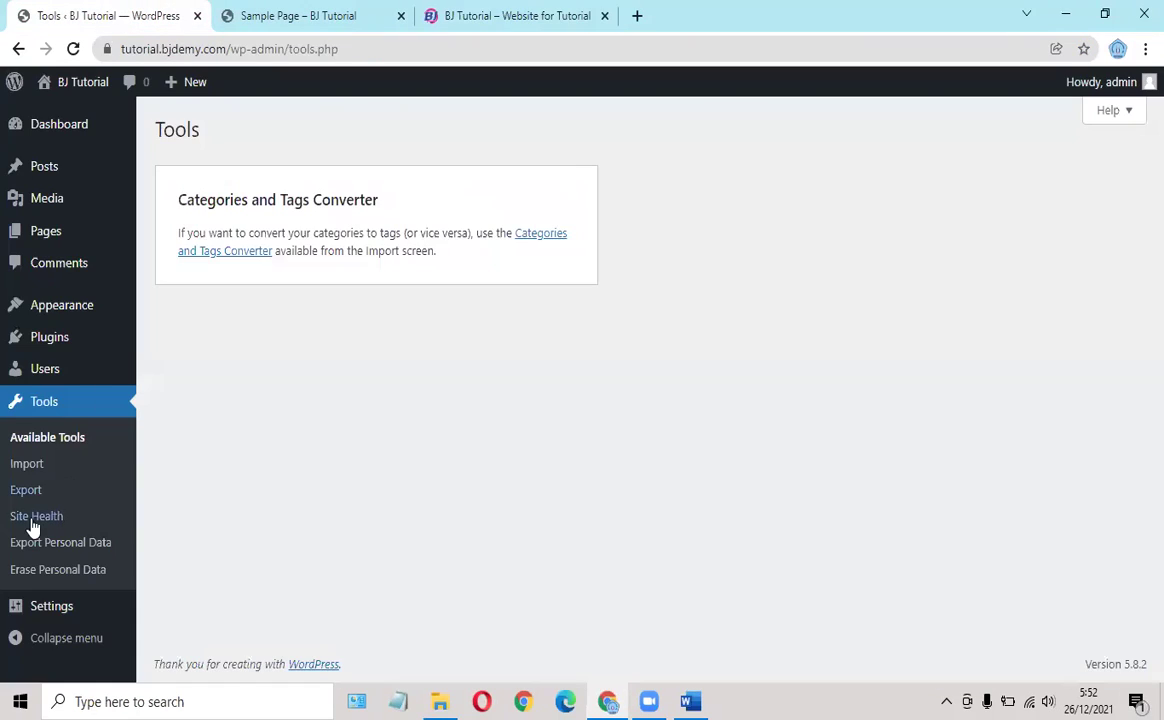
left_click(503, 14)
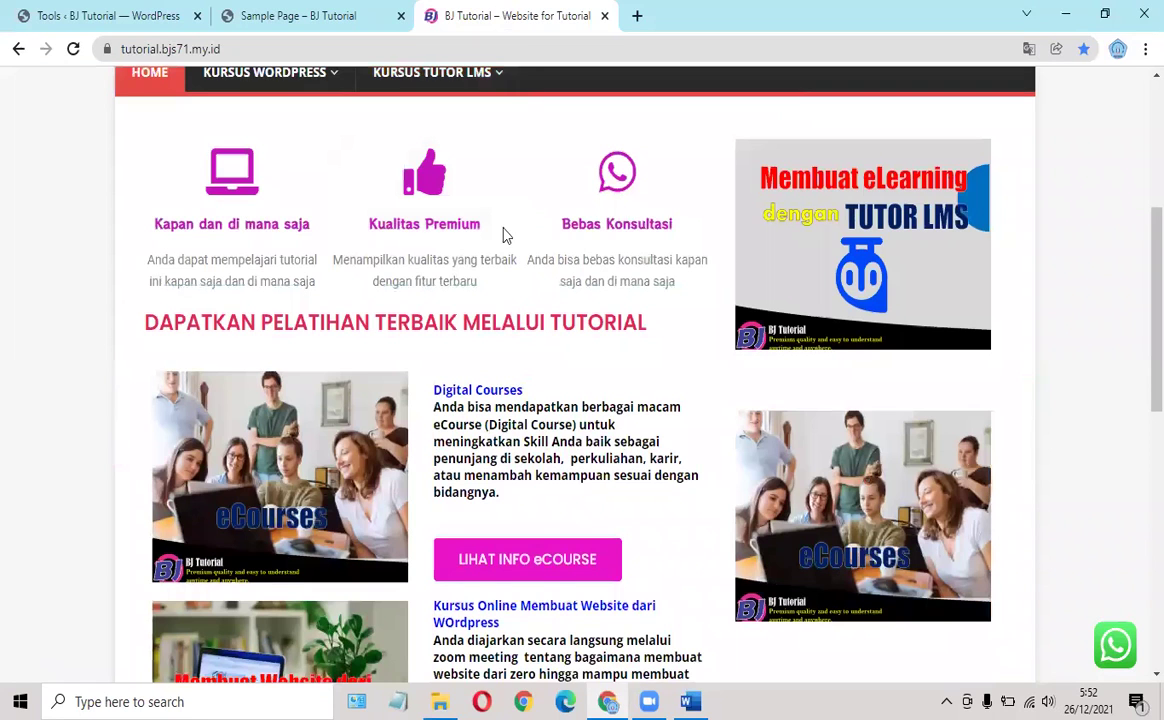
left_click(141, 16)
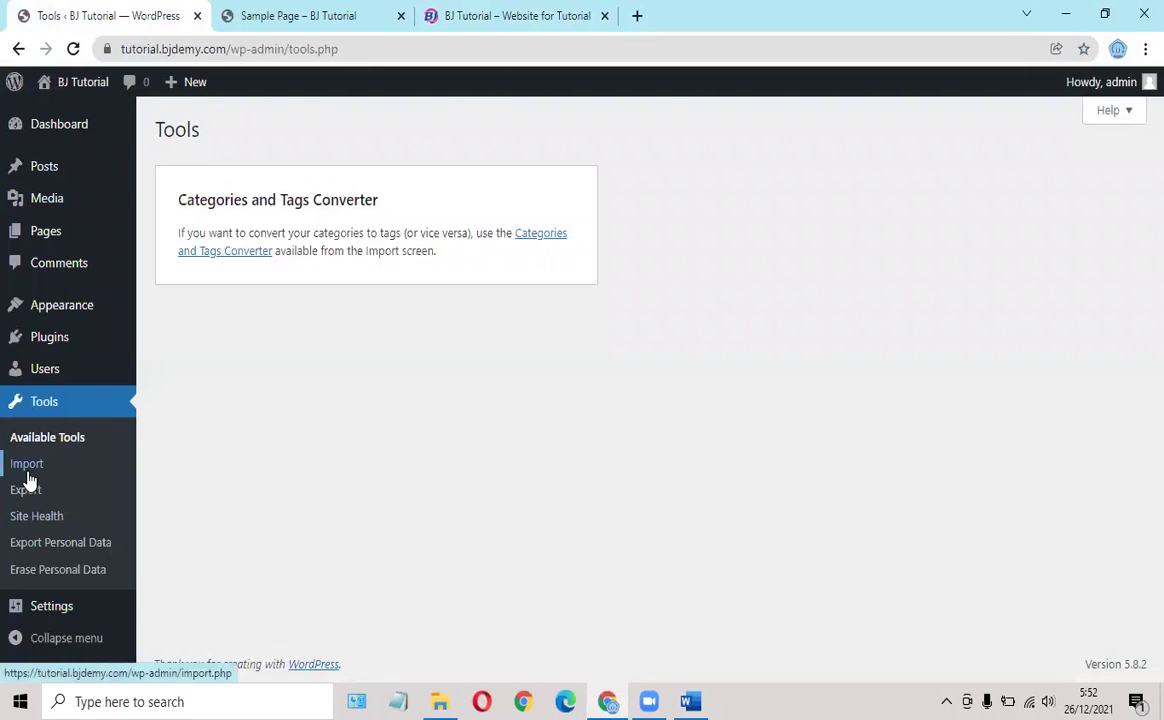
Step: Glance at the finished BJ Tutorial website, and view the list of available importers on the Import page
left_click(551, 20)
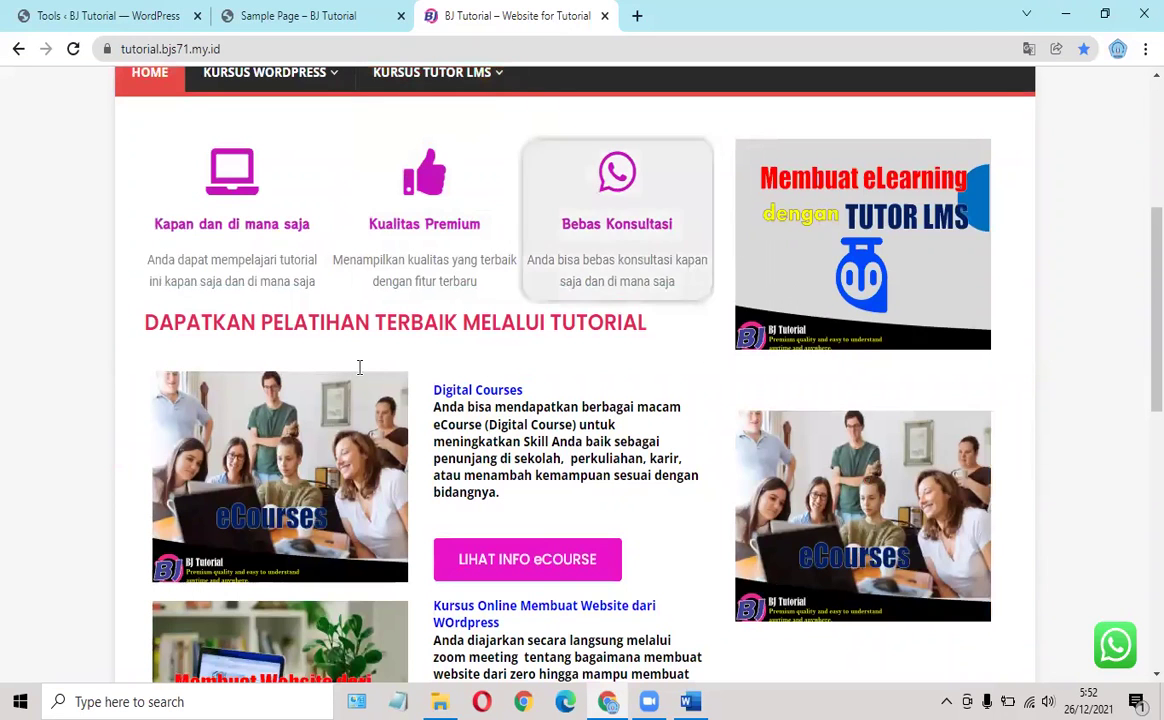
left_click(151, 18)
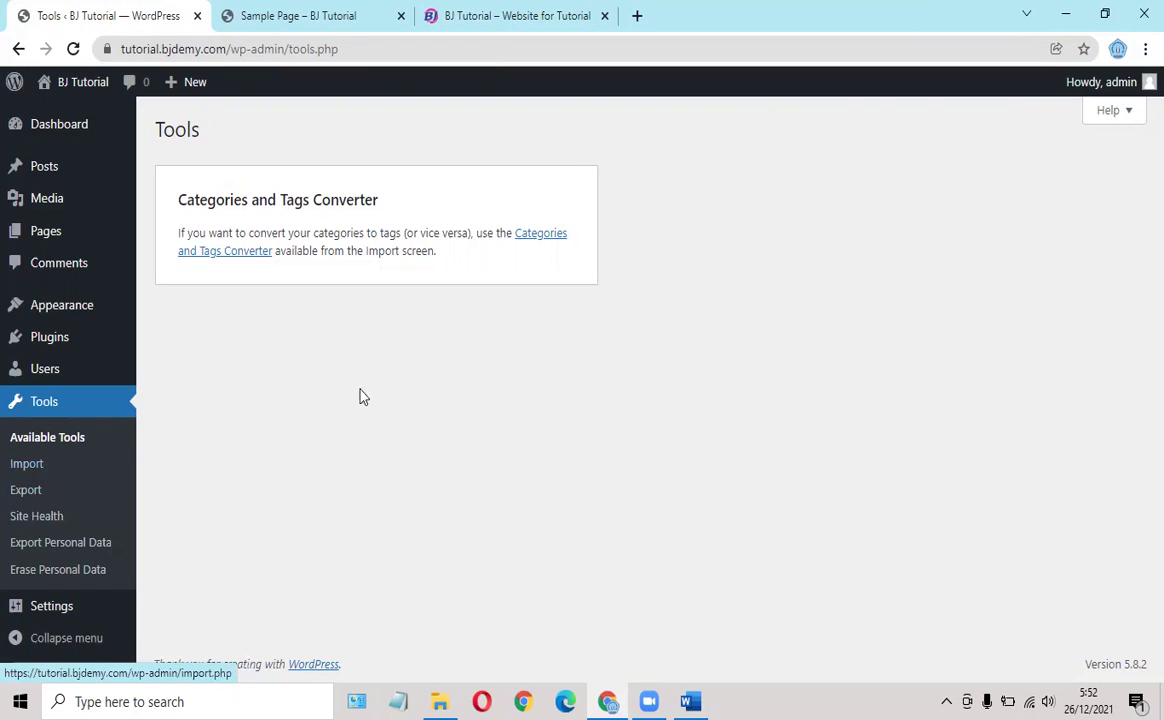
left_click(27, 467)
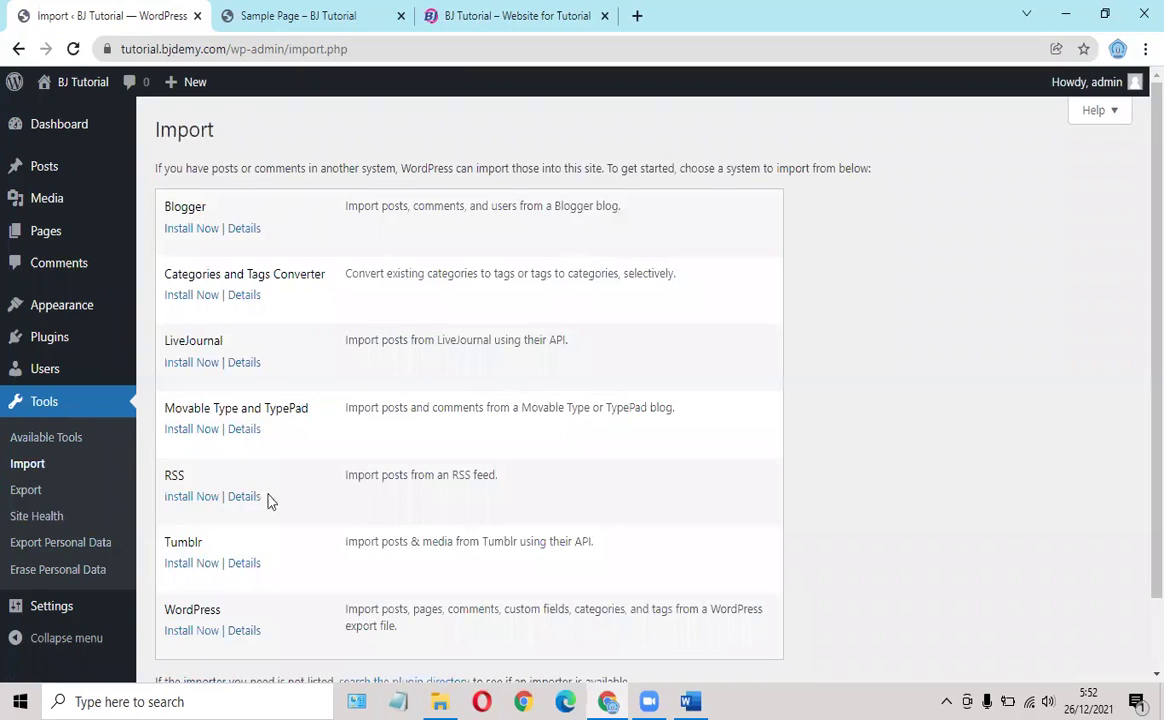
scroll(277, 502, "down", 2)
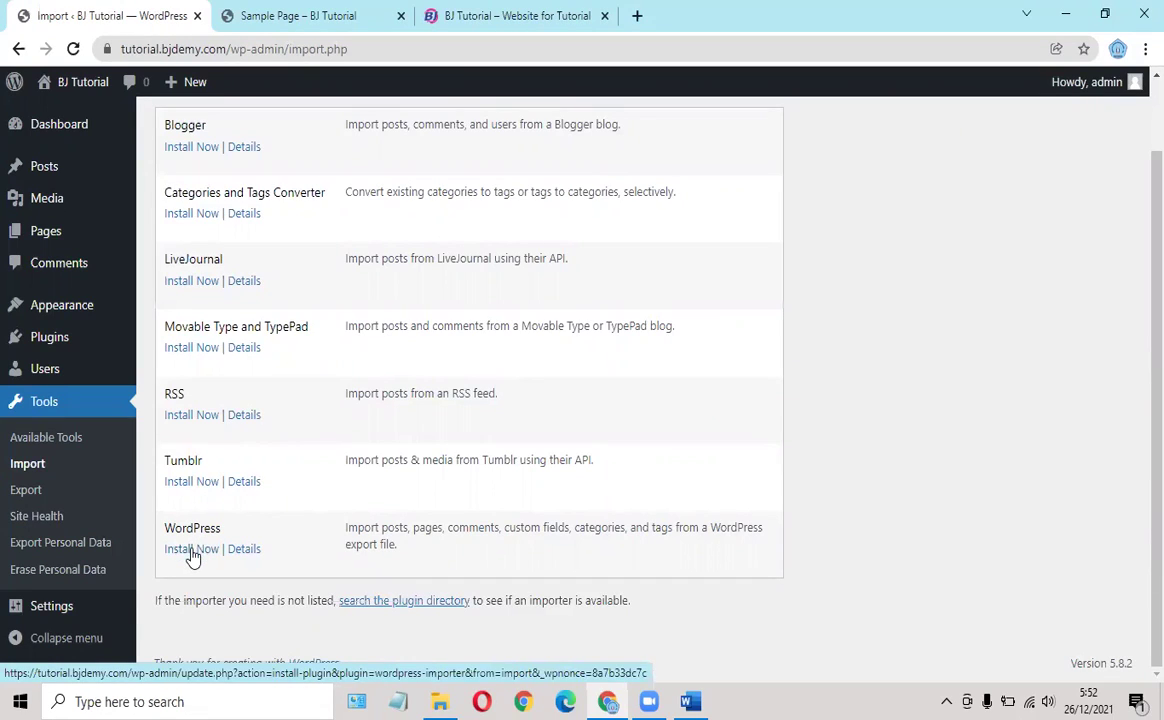
Step: Open the Export page, look briefly at the finished BJ Tutorial website and return to the export options
left_click(30, 491)
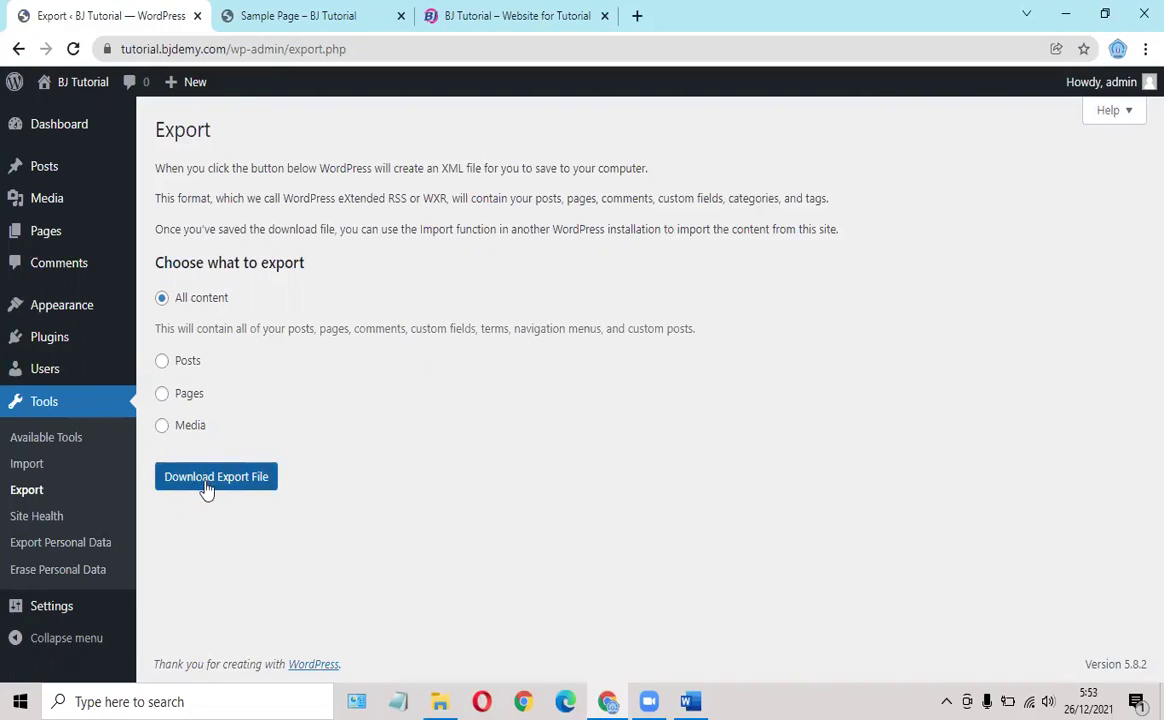
left_click(515, 22)
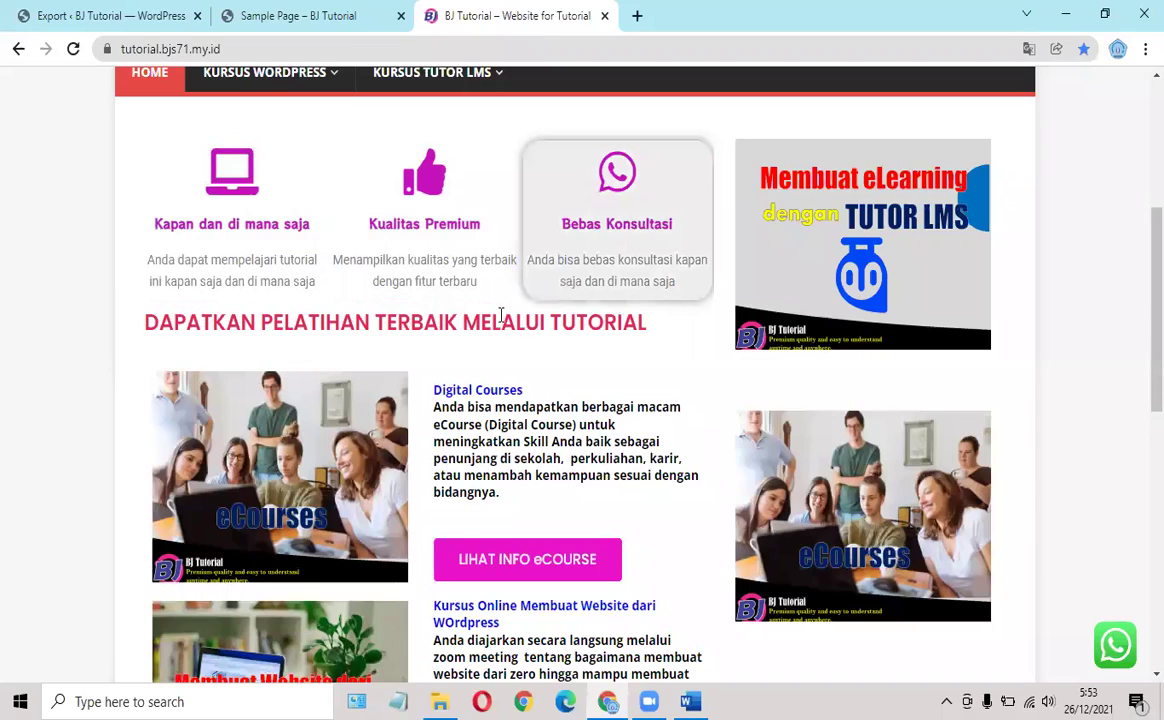
left_click(128, 16)
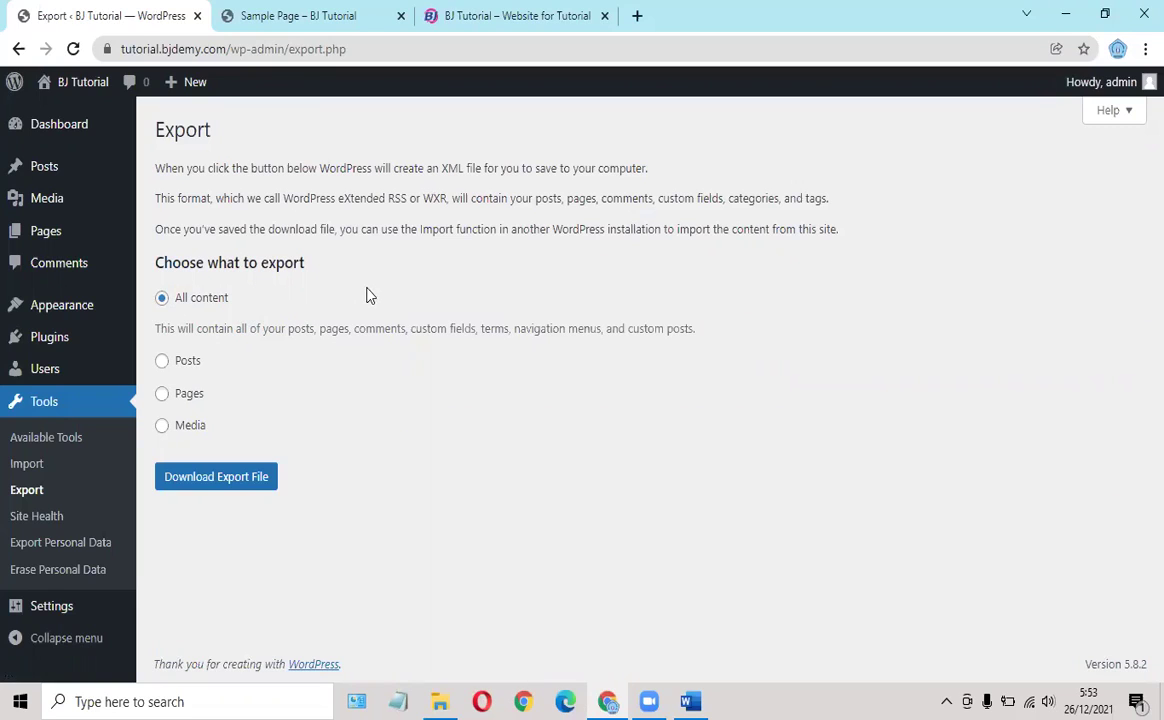
Step: View the export filters for Pages, Posts and Media, and set the export choice back to All content
left_click(163, 395)
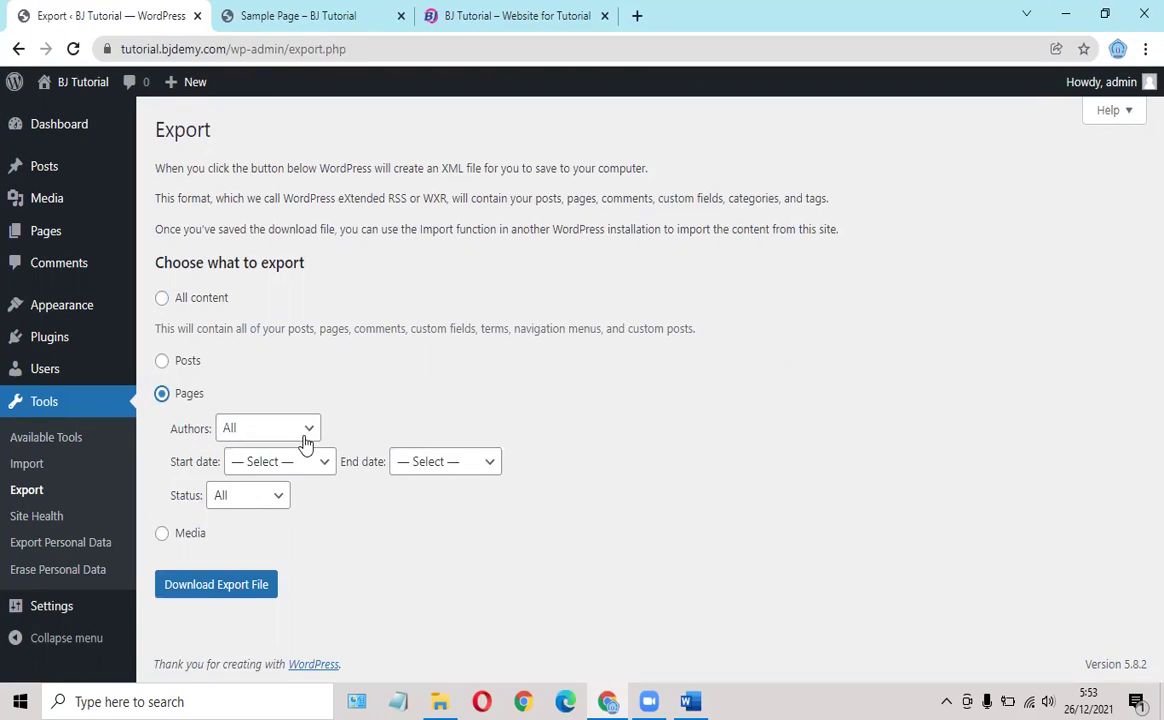
left_click(165, 366)
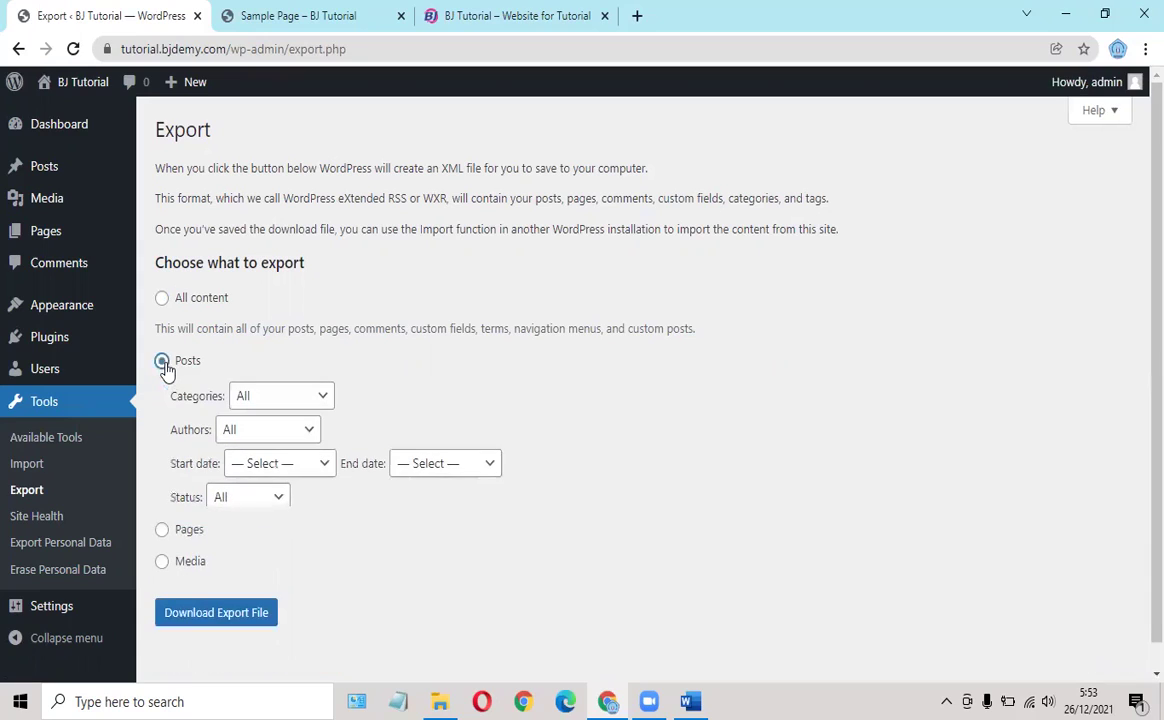
left_click(162, 575)
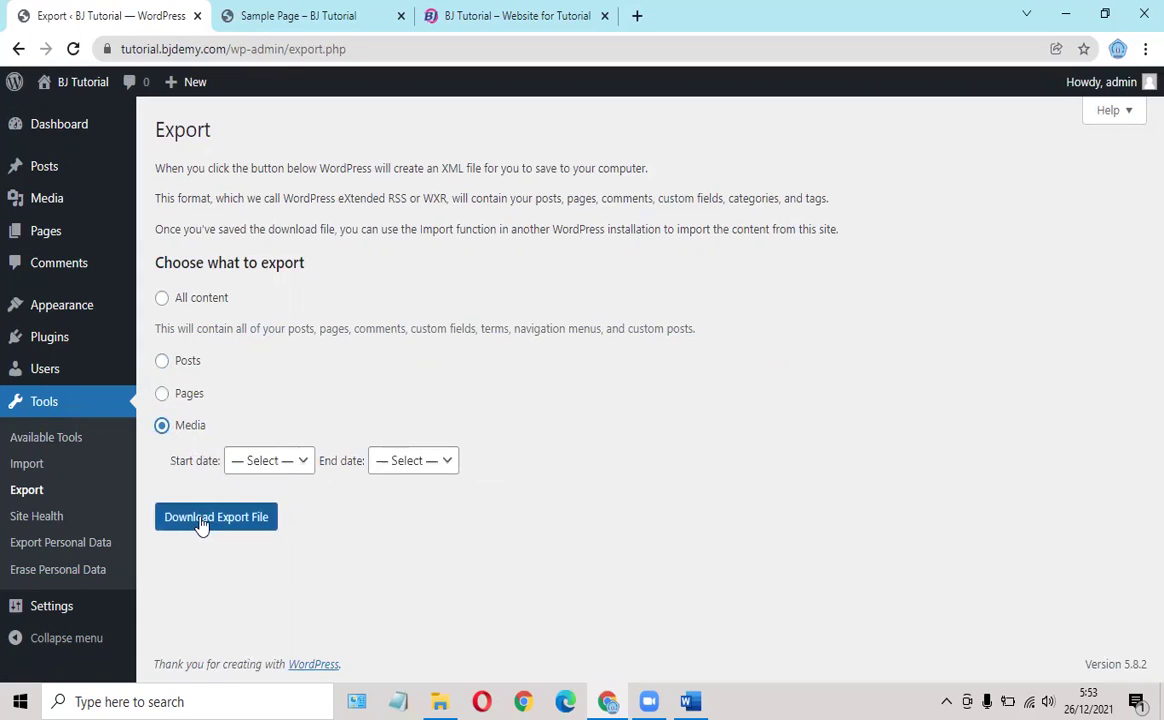
left_click(163, 299)
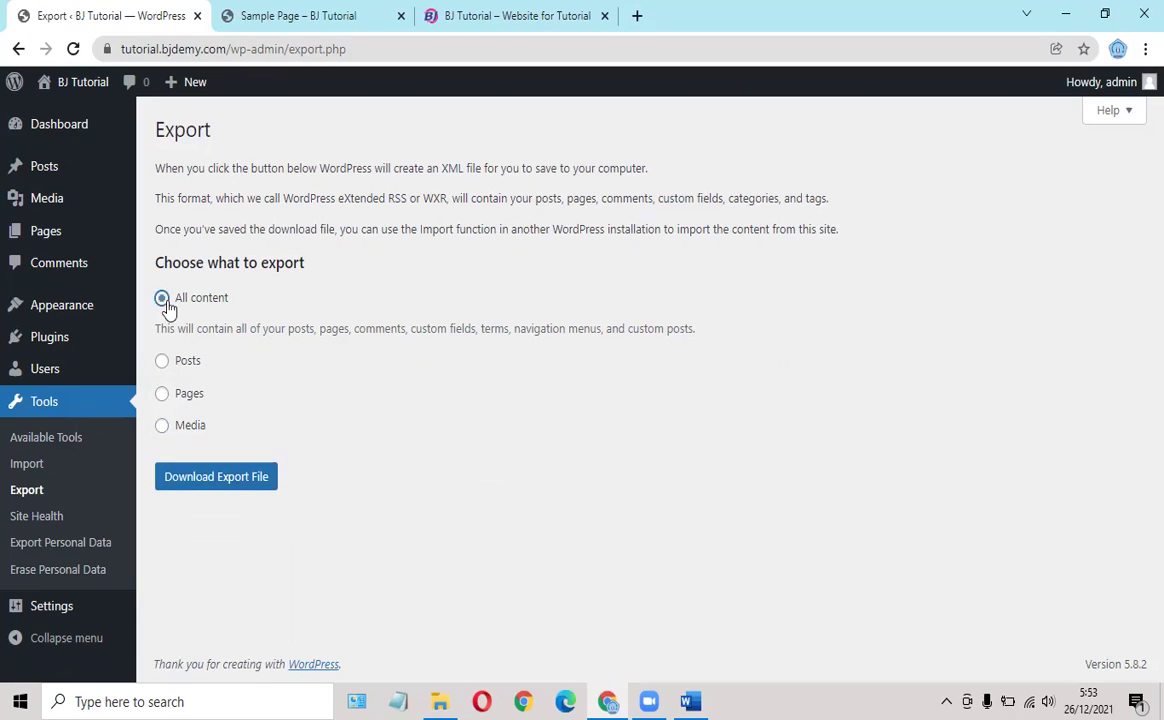
left_click(215, 479)
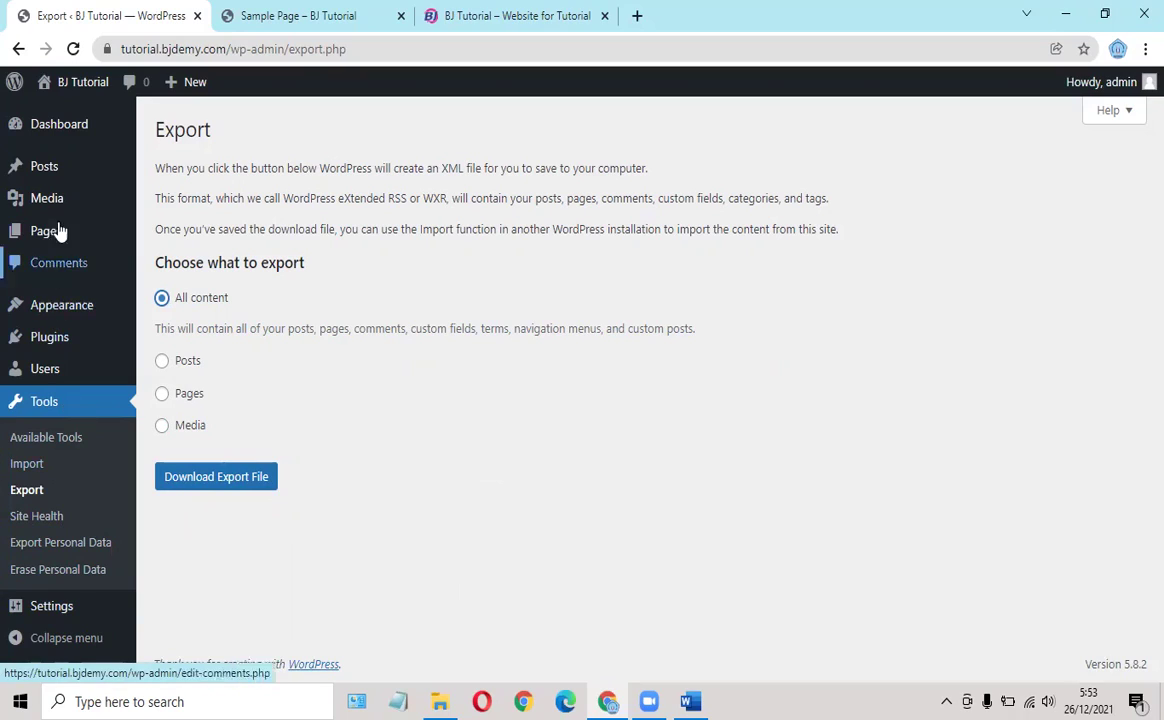
mouse_move(84, 163)
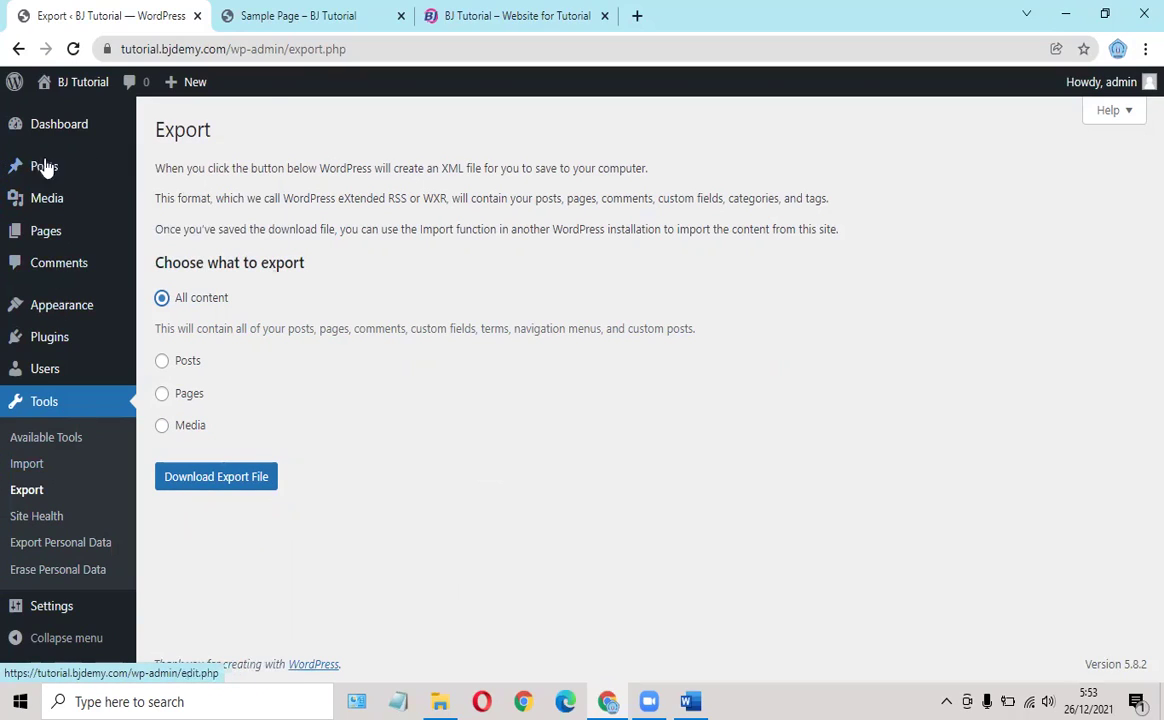
mouse_move(55, 136)
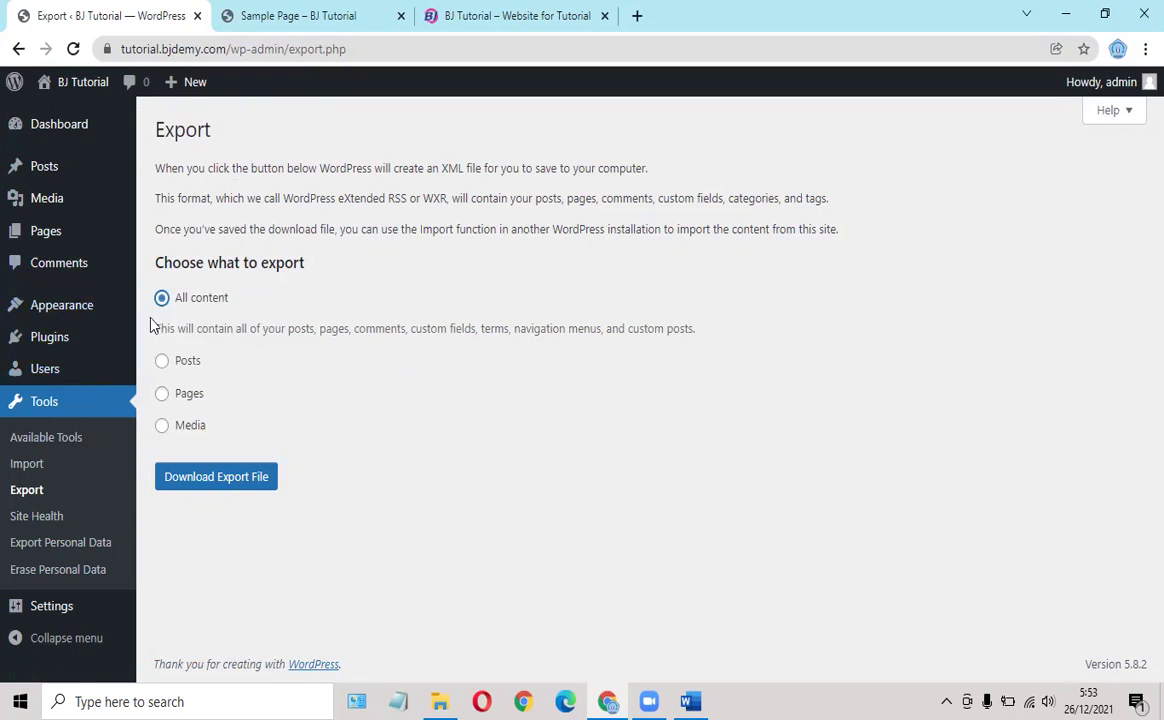
Step: Examine the finished BJ Tutorial website's home page from its course listings up to the header banner, and return to the Export page
left_click(531, 24)
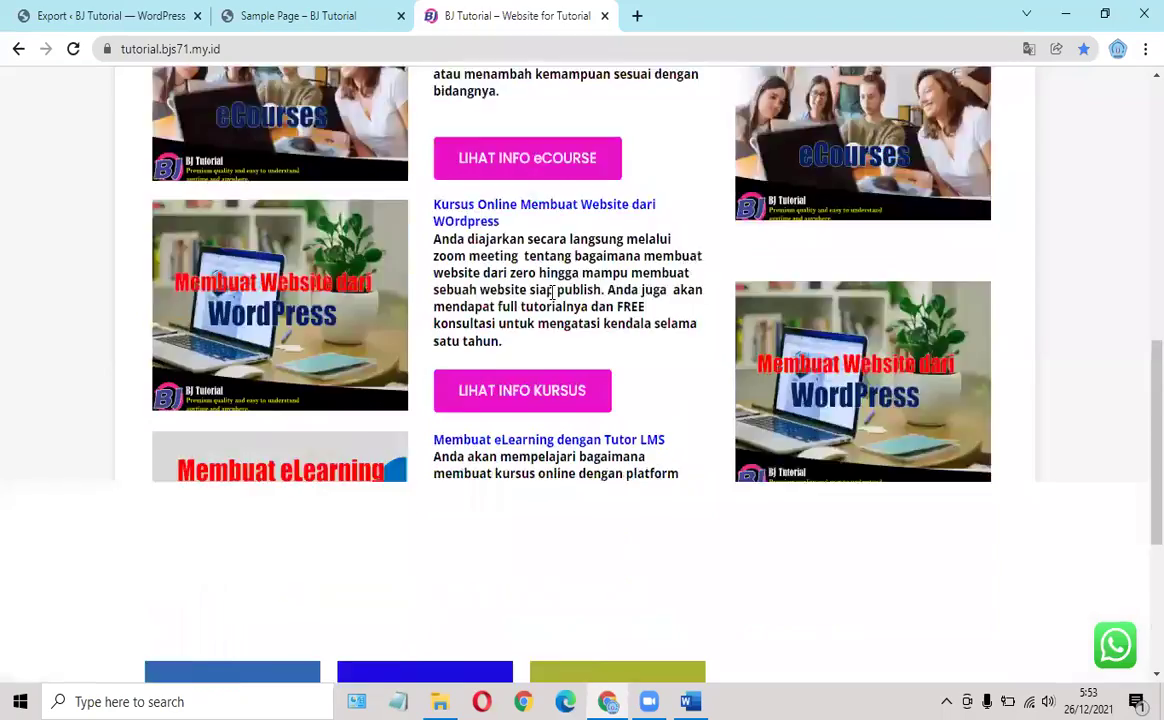
scroll(551, 294, "down", 3)
scroll(555, 295, "up", 5)
scroll(555, 295, "up", 4)
scroll(556, 292, "down", 10)
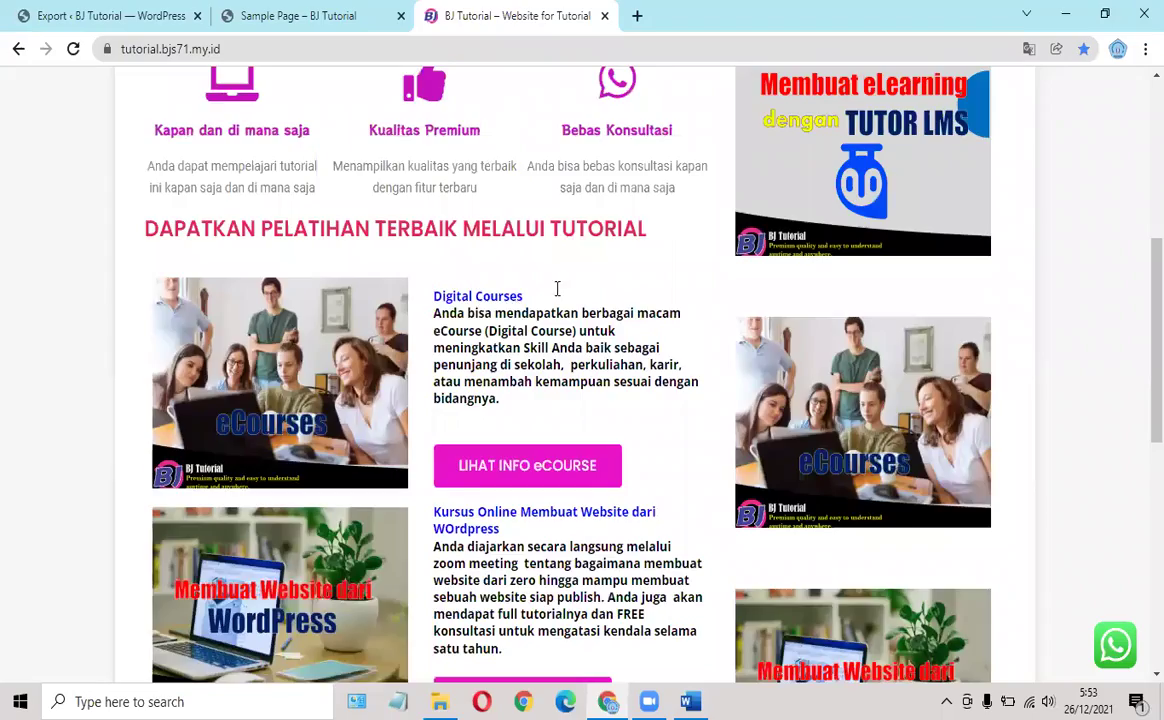
scroll(556, 294, "up", 6)
scroll(82, 230, "up", 5)
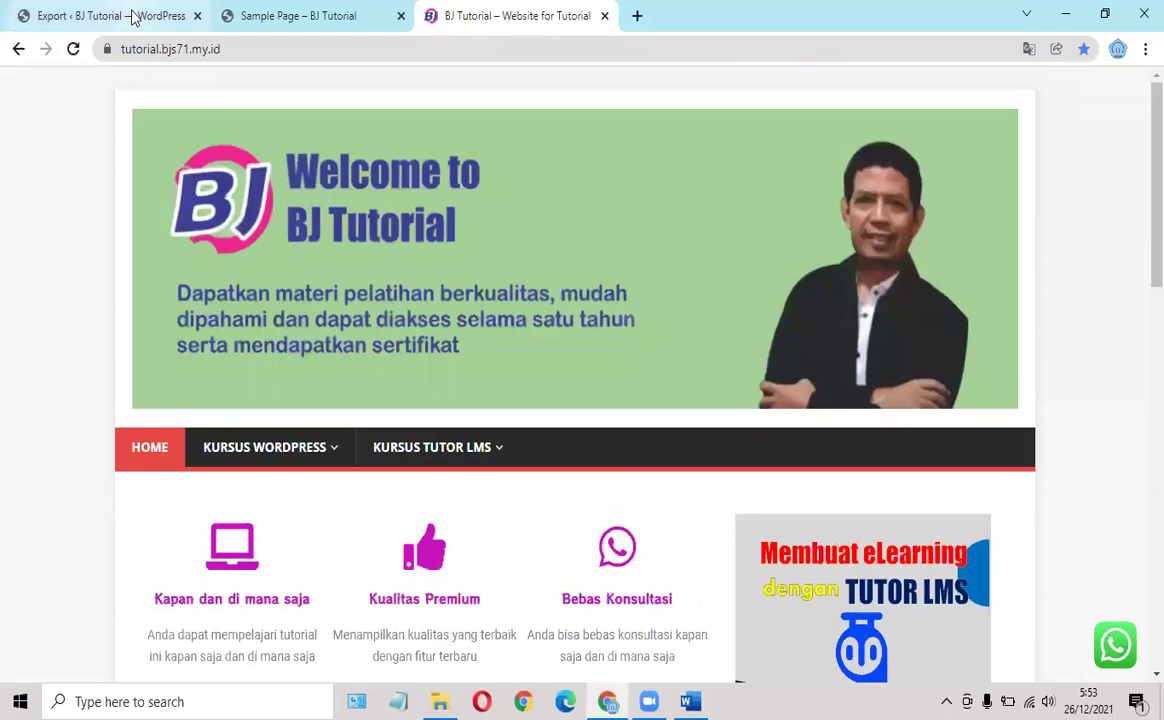
left_click(133, 16)
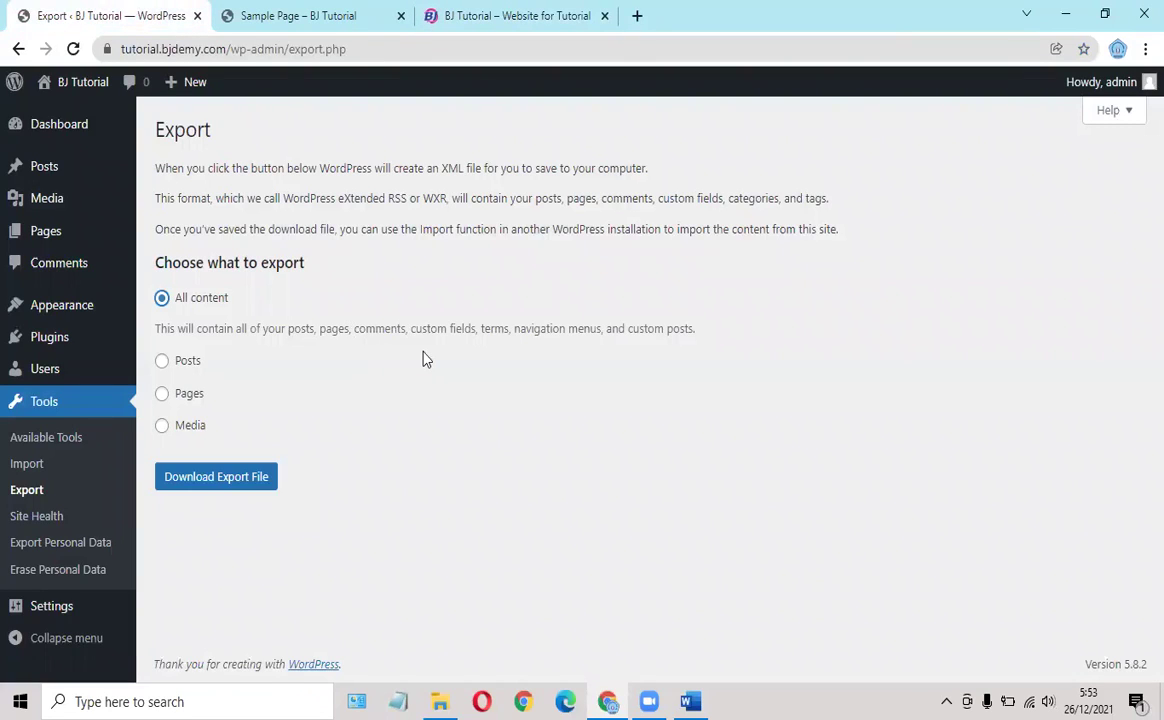